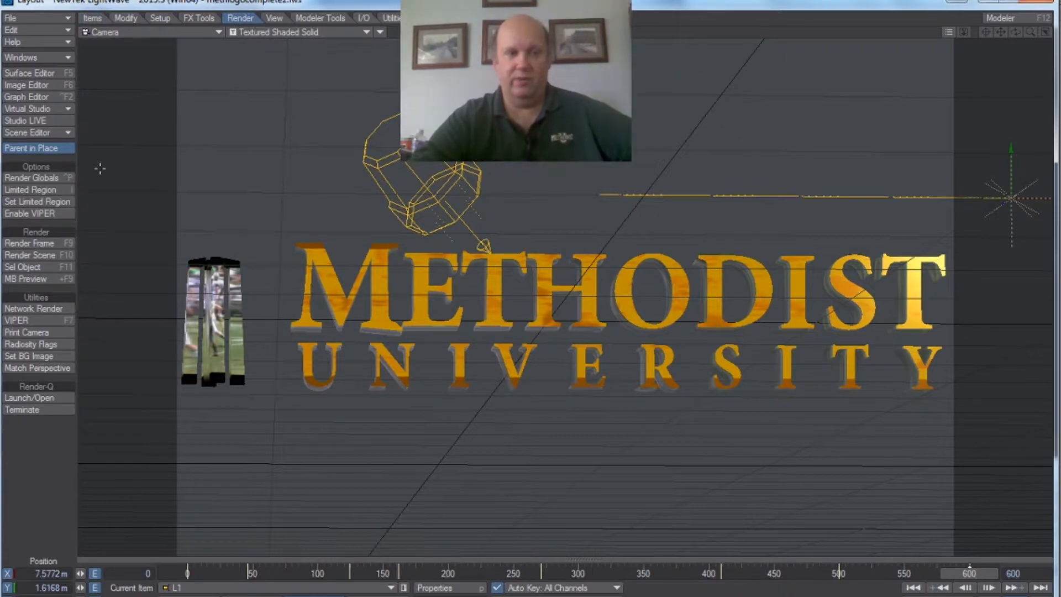
# Set the last frame of the render range to 600 in Render Globals, with 1 as the first frame
pyautogui.click(52, 180)
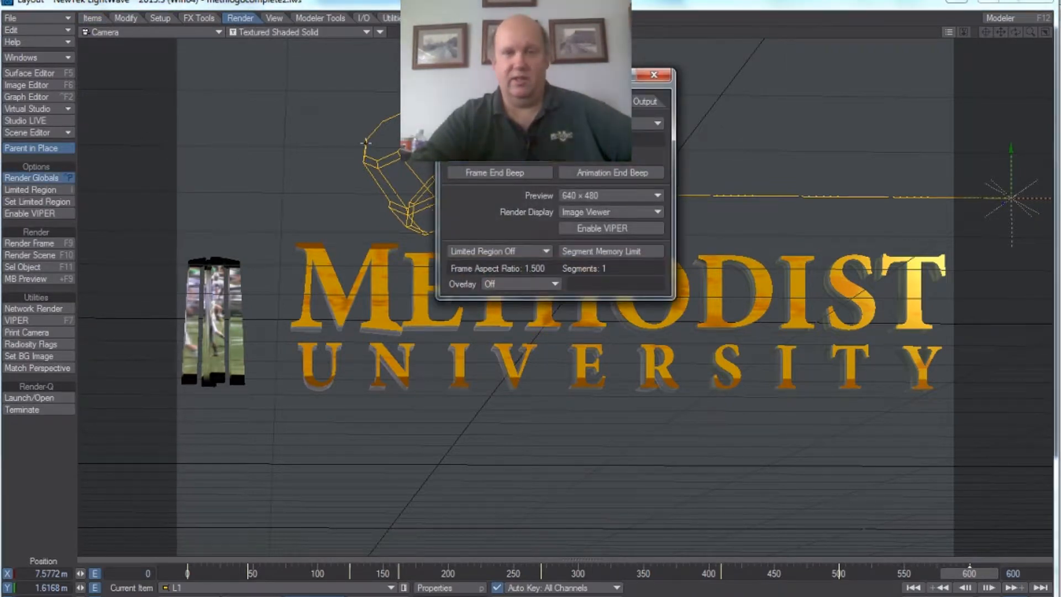
pyautogui.moveTo(507, 75); pyautogui.dragTo(298, 177)
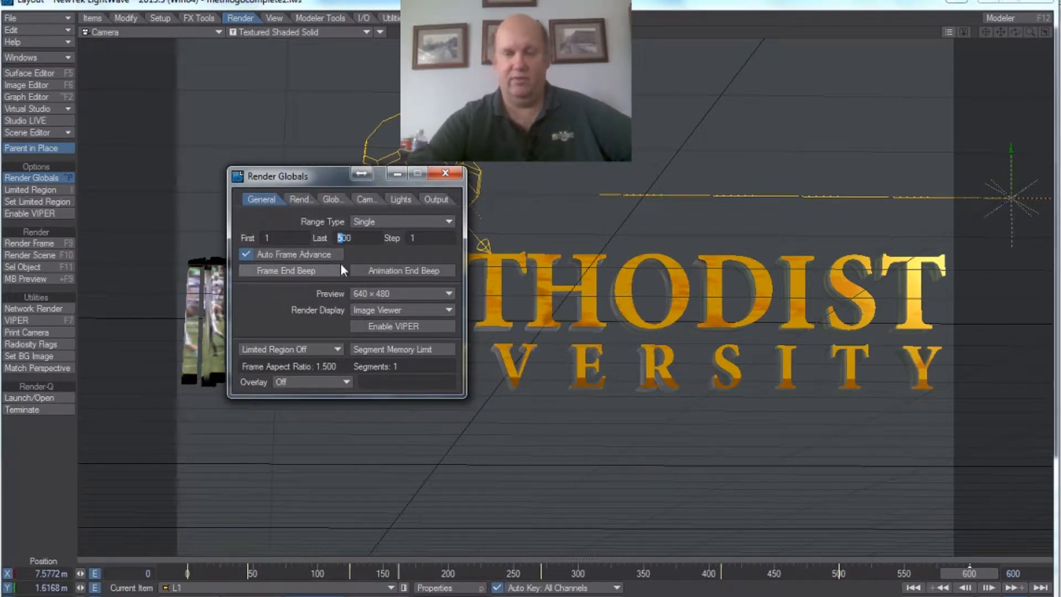
pyautogui.click(289, 239)
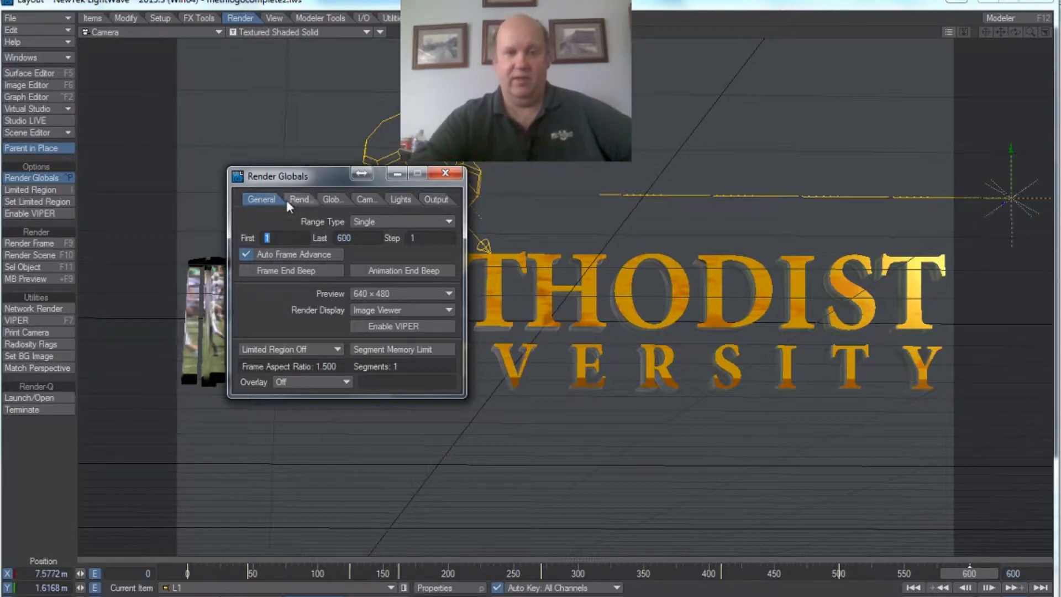
# Set the render camera's resolution to a width of 1920 and a height of 1080 in Render Globals
pyautogui.click(340, 200)
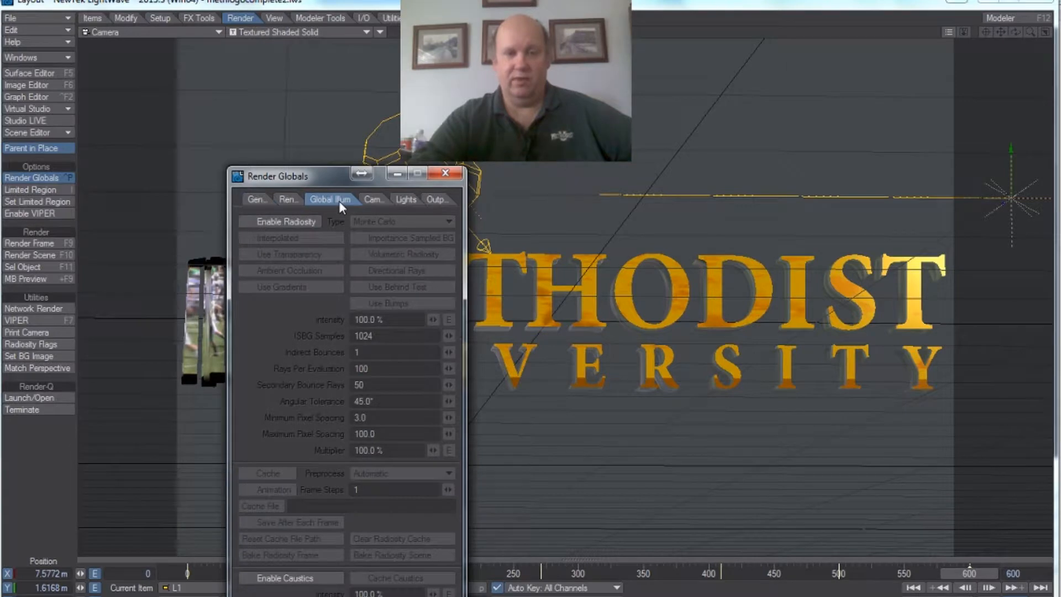
pyautogui.click(367, 203)
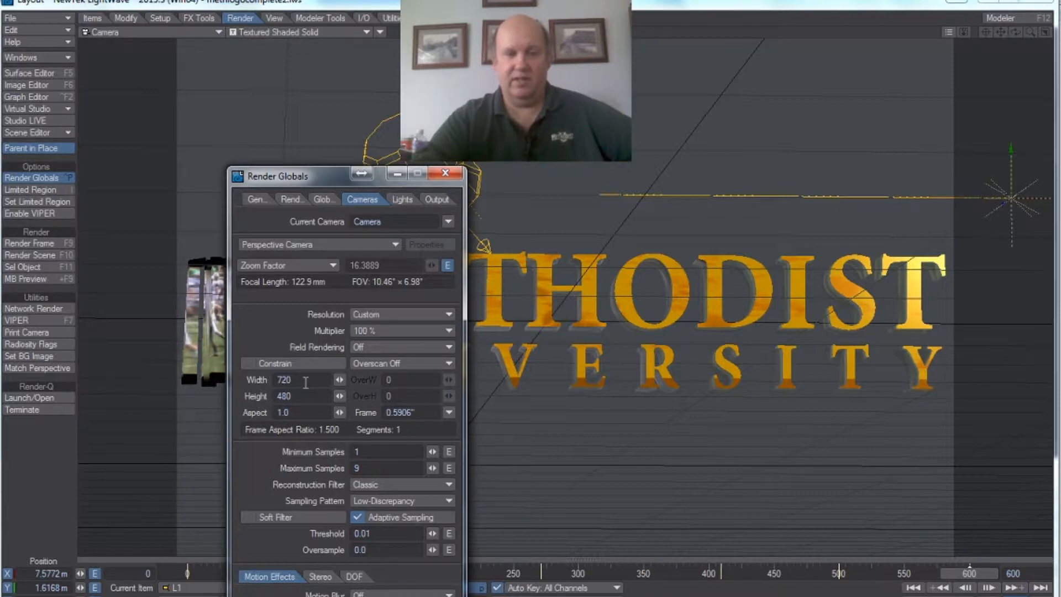
pyautogui.moveTo(301, 383); pyautogui.dragTo(257, 384)
pyautogui.write('1920')
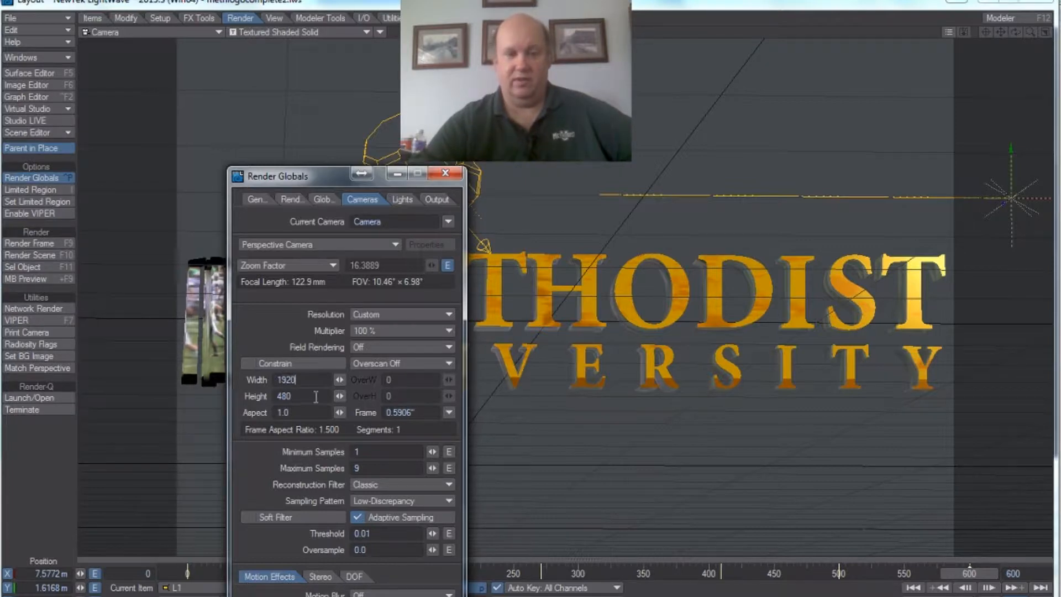
pyautogui.press('Tab')
pyautogui.write('1080')
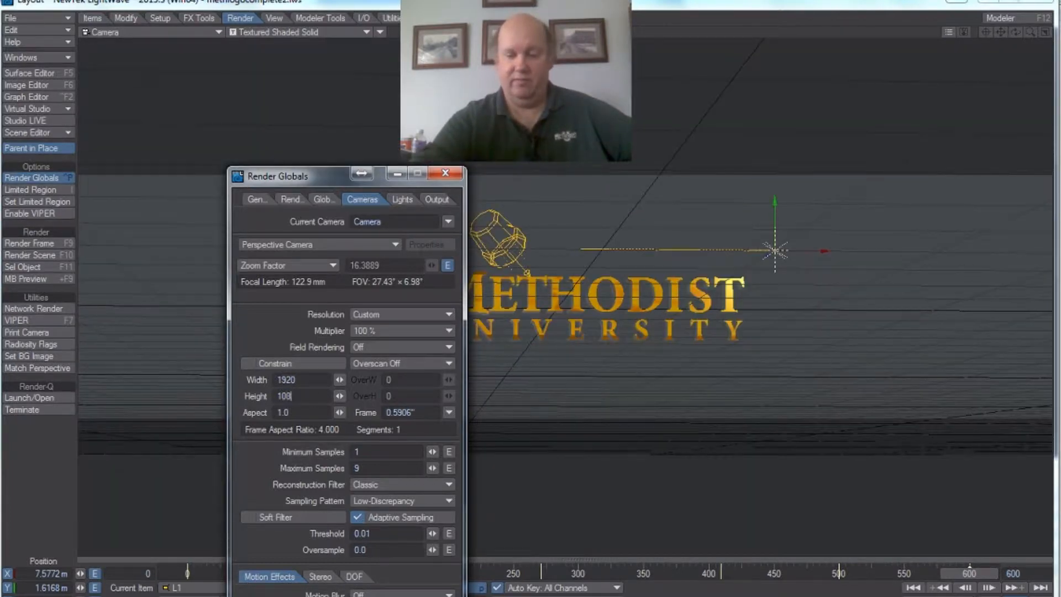
pyautogui.click(317, 381)
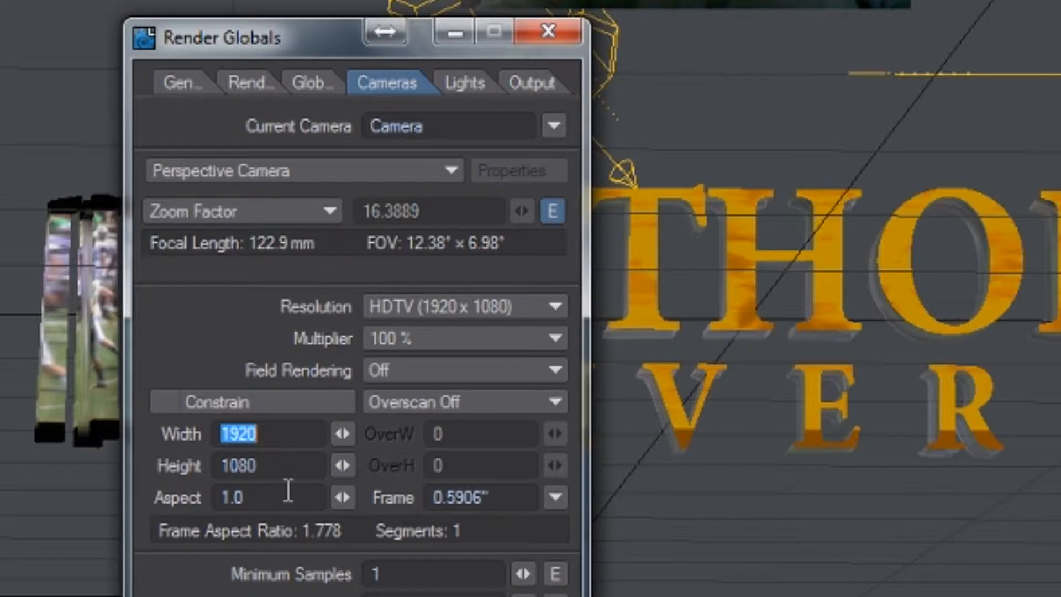
pyautogui.click(292, 469)
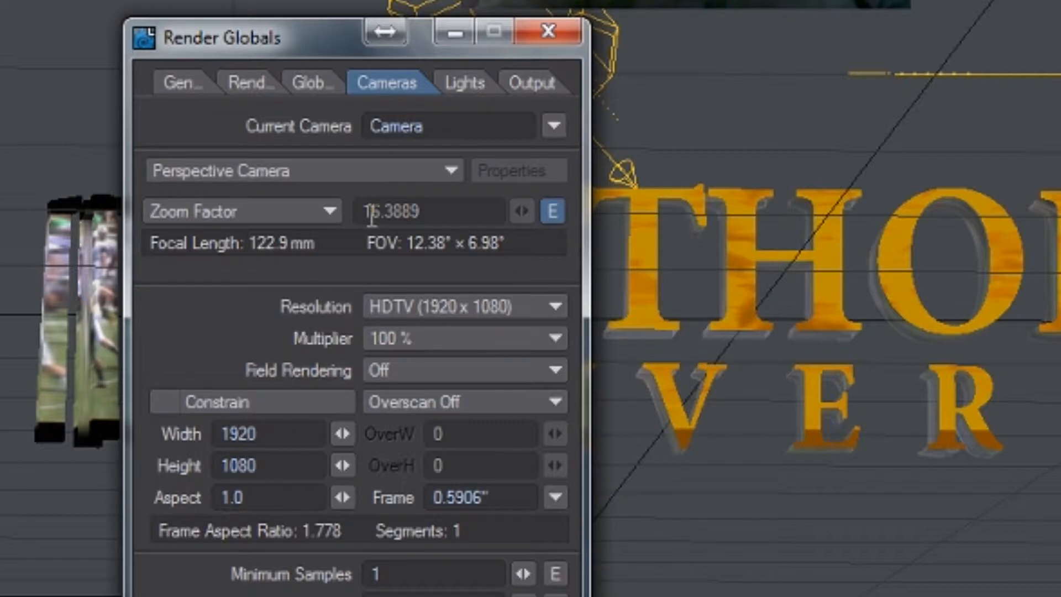
# Enable saving RGB output files with the prefix methlogocomplete2_rgb in a new tutorials subfolder named tower_logo_framesA
pyautogui.click(522, 91)
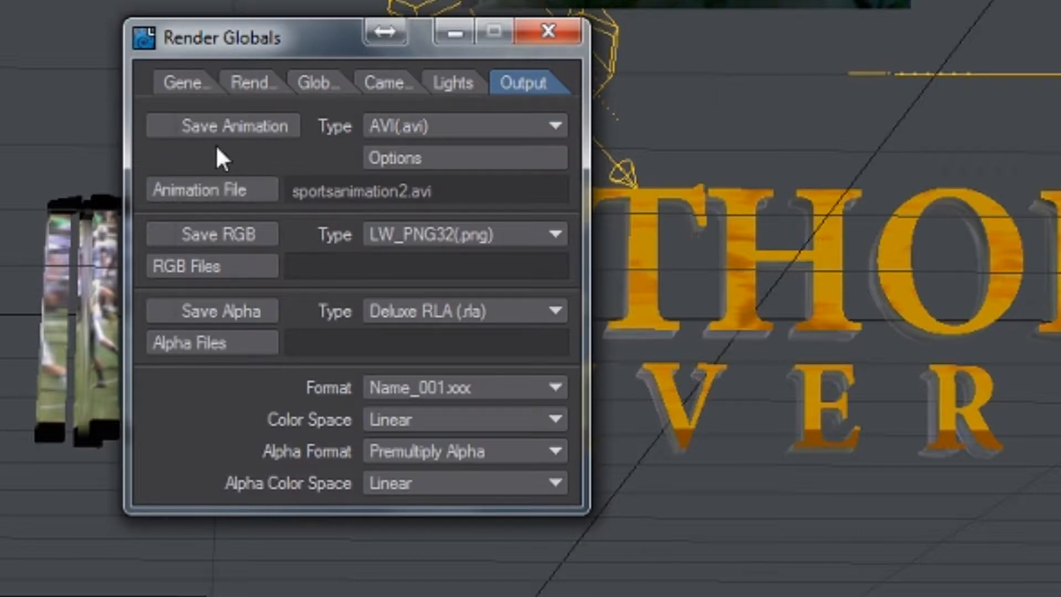
pyautogui.click(169, 241)
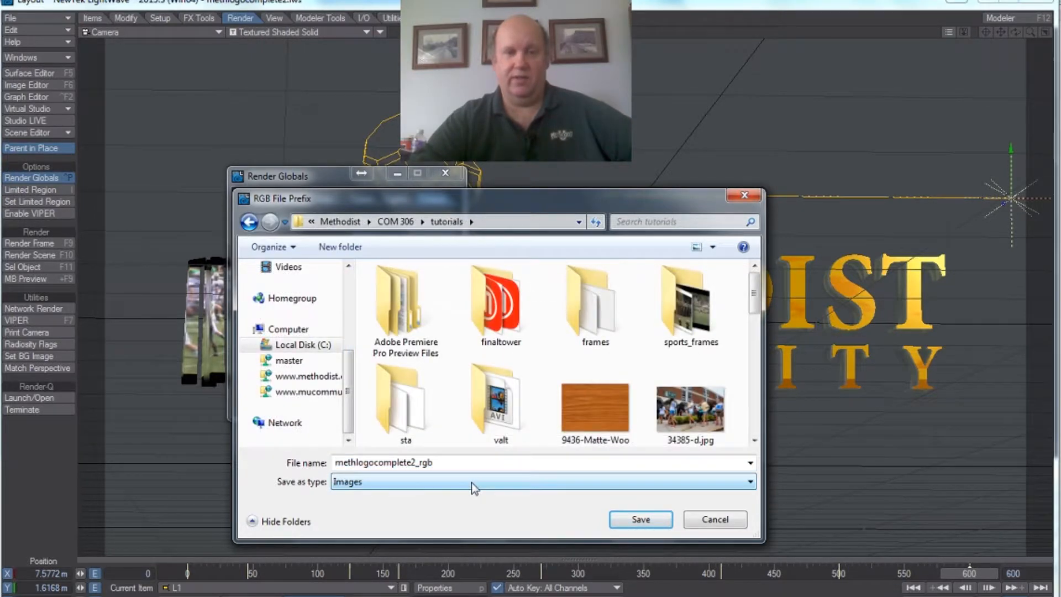
pyautogui.click(346, 250)
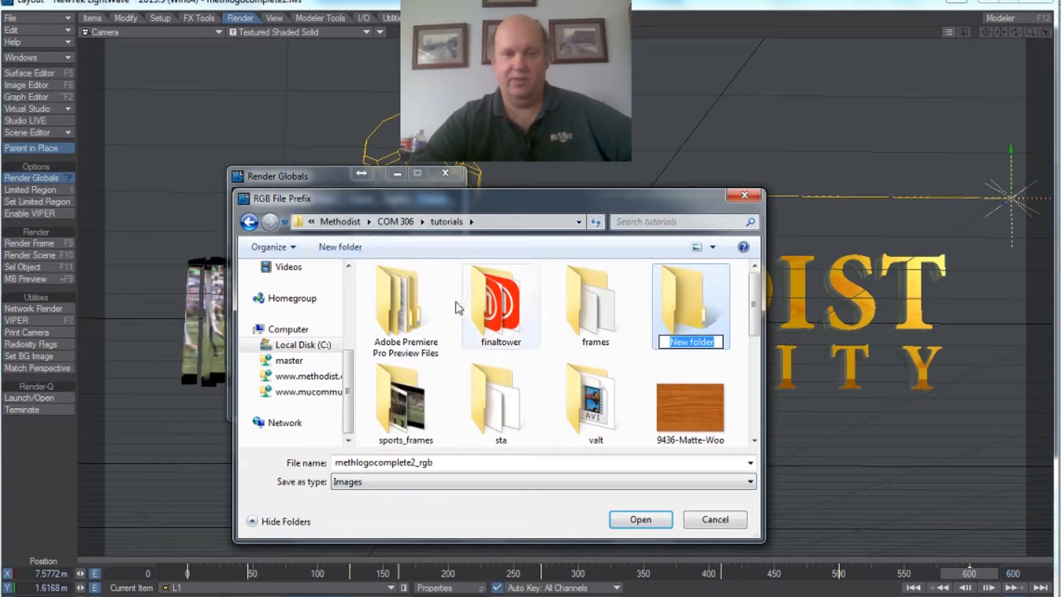
pyautogui.write('tower_logo_framesA')
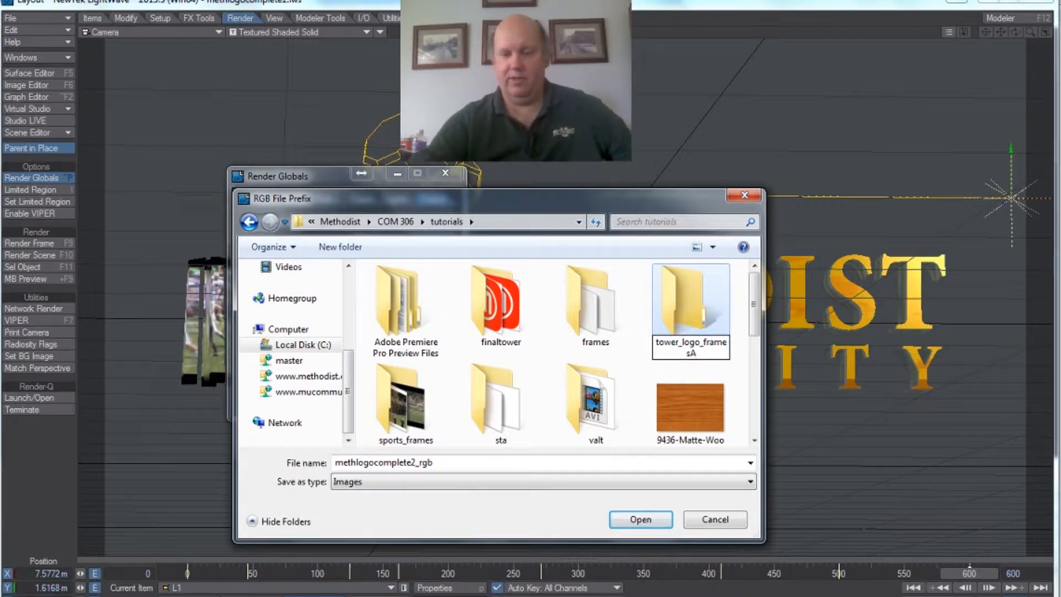
pyautogui.press('Return')
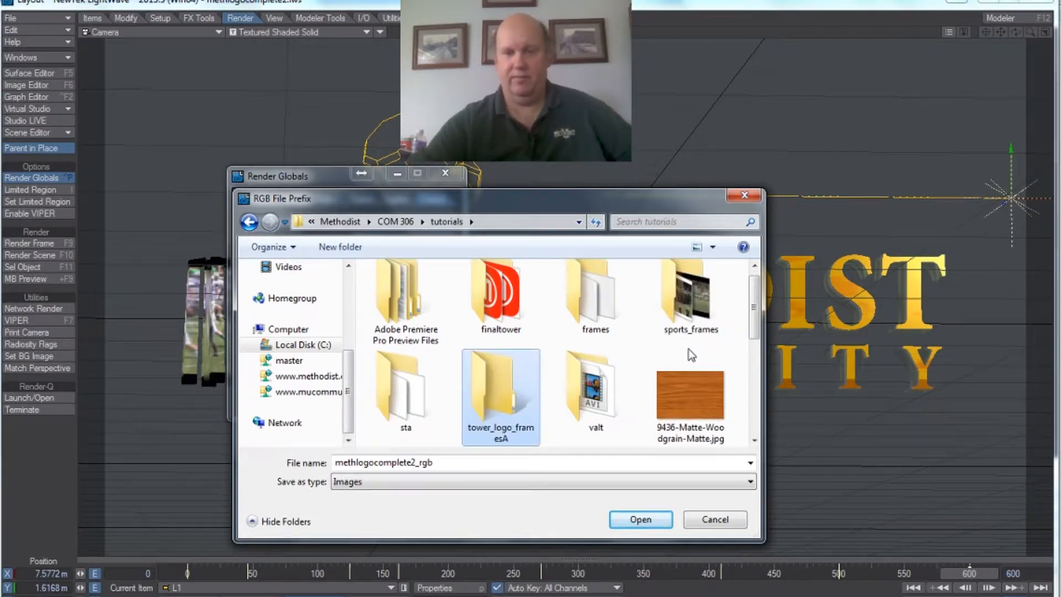
pyautogui.doubleClick(517, 388)
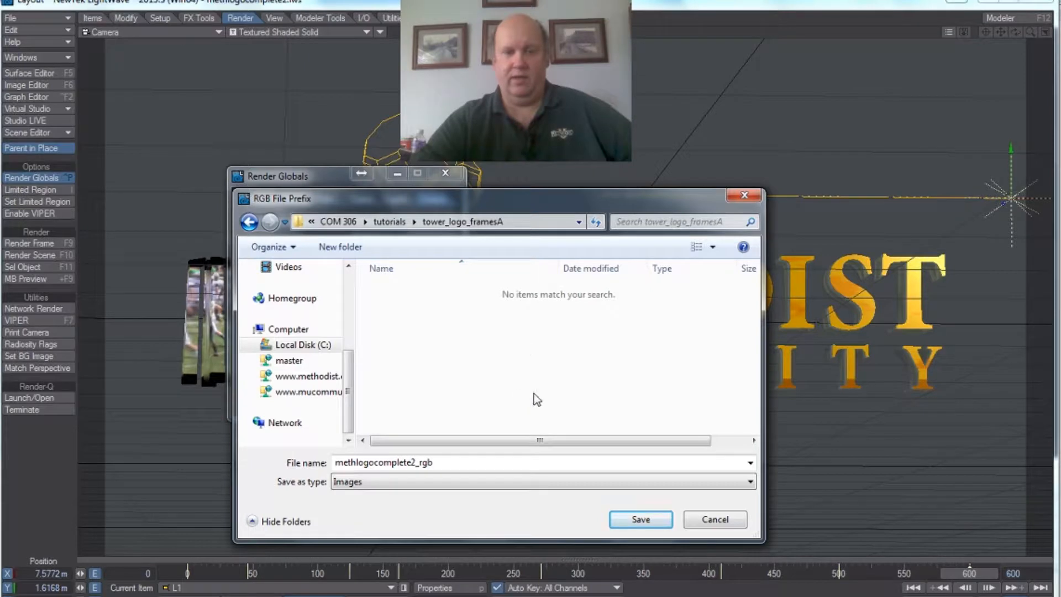
pyautogui.click(651, 522)
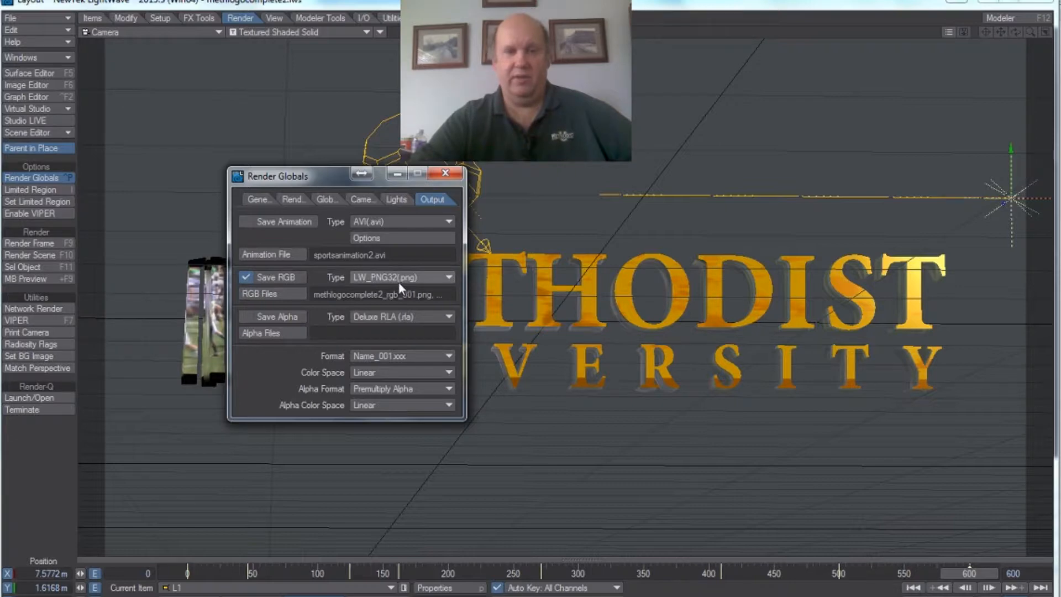
# Choose LW_PNG32(.png) as the RGB output type and close Render Globals
pyautogui.click(443, 281)
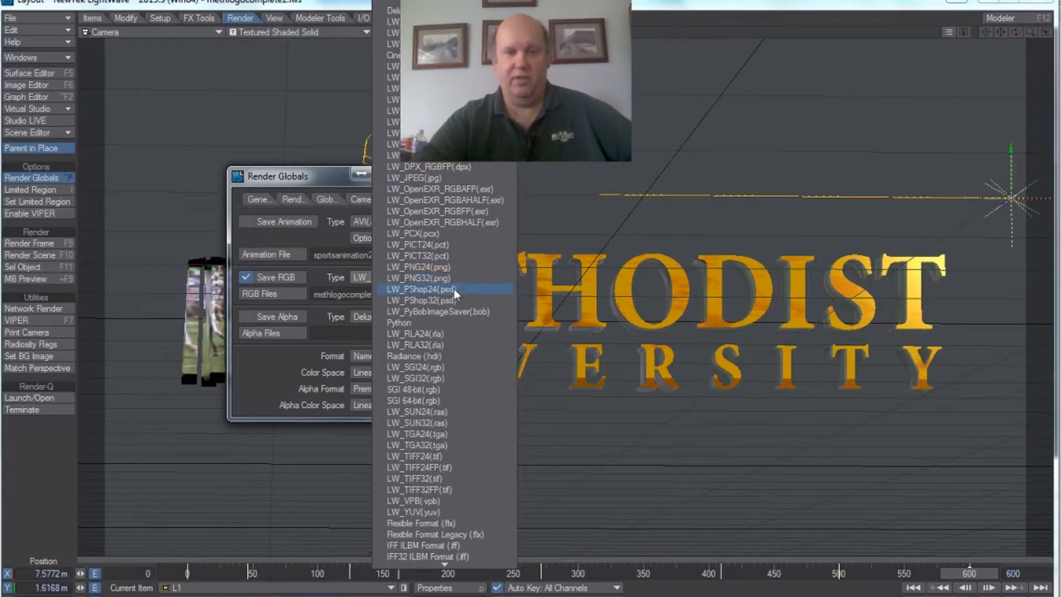
pyautogui.click(448, 280)
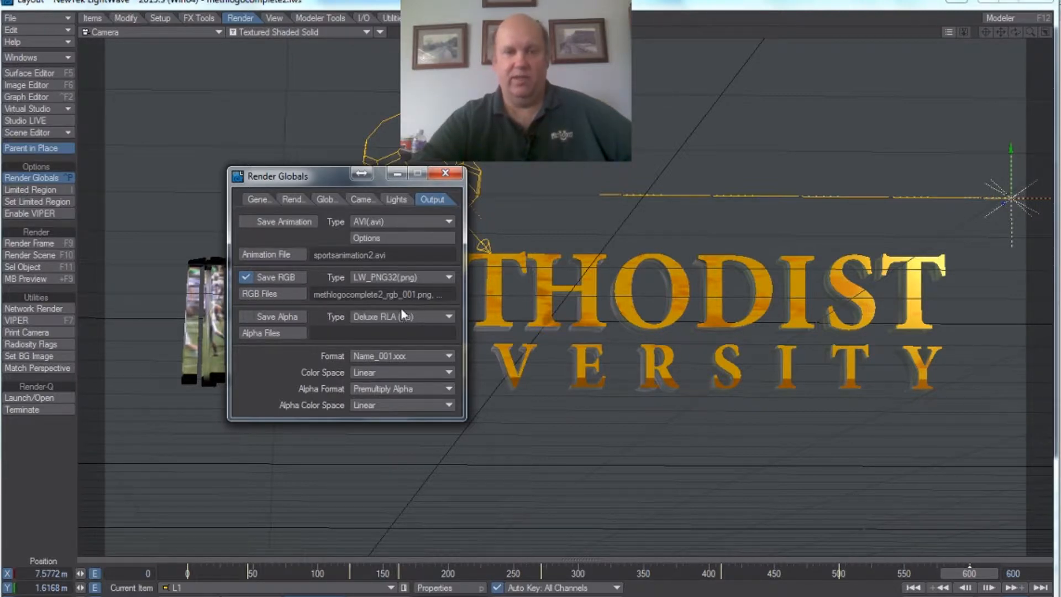
pyautogui.click(436, 178)
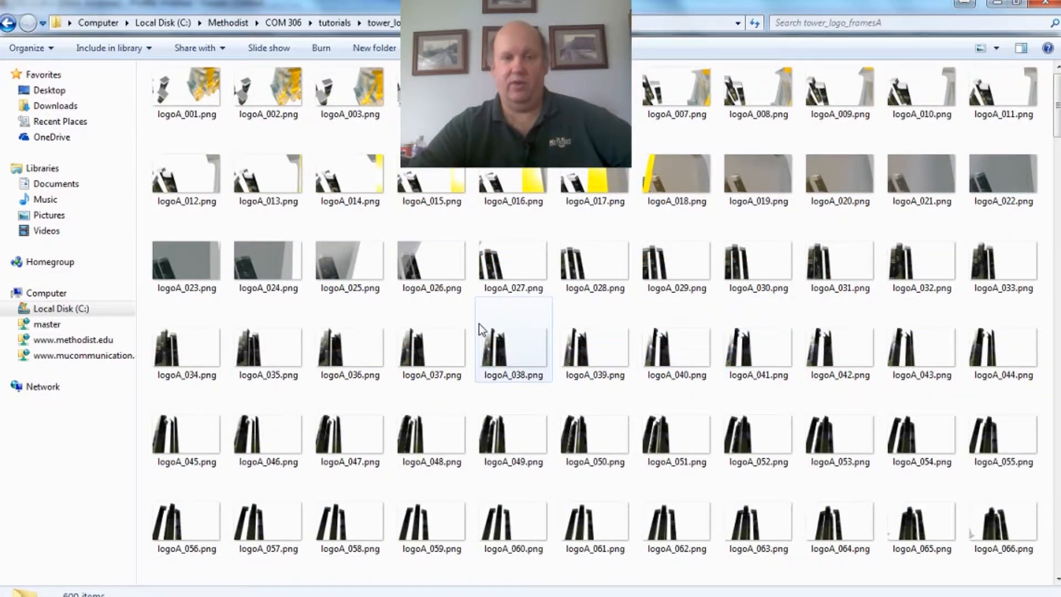
# Browse the rendered PNG frames in the tower_logo_framesA folder
pyautogui.moveTo(1056, 133); pyautogui.dragTo(1051, 279)
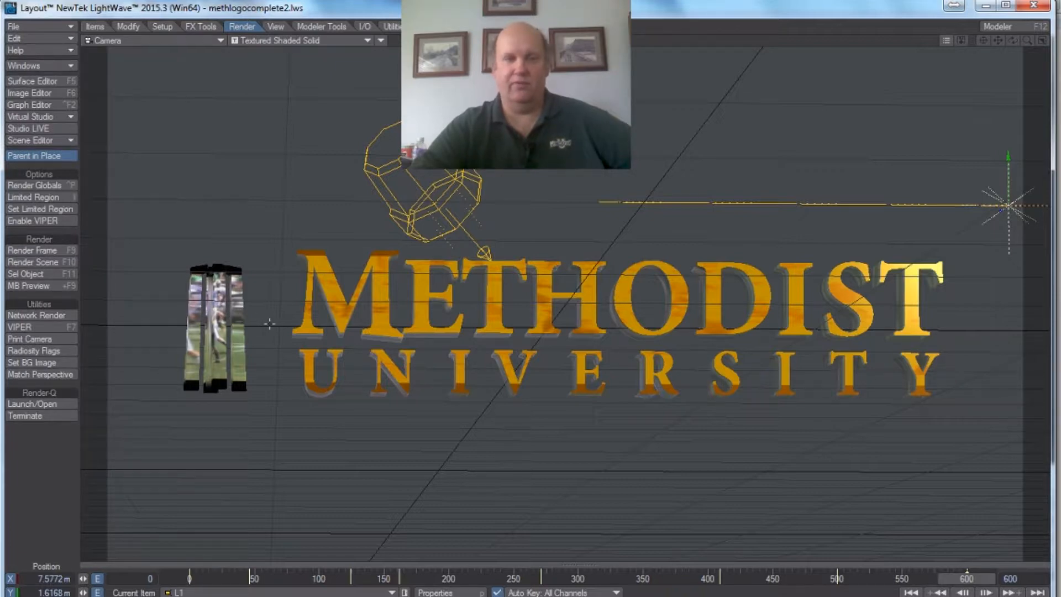
# Remove the luminosity texture and the color texture from the Face surface in the Surface Editor
pyautogui.click(25, 83)
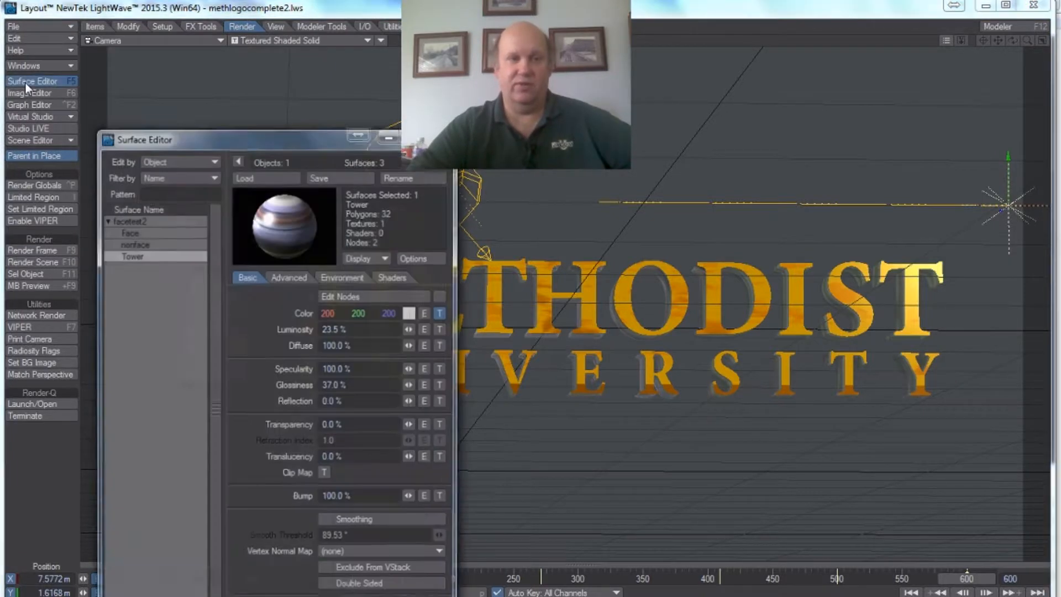
pyautogui.moveTo(233, 138); pyautogui.dragTo(192, 147)
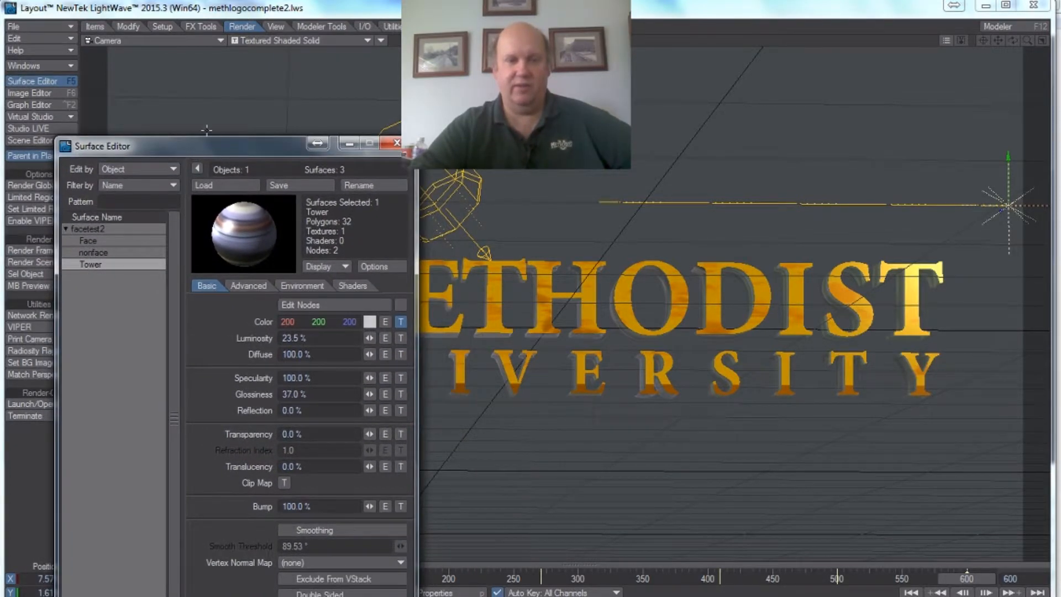
pyautogui.click(79, 241)
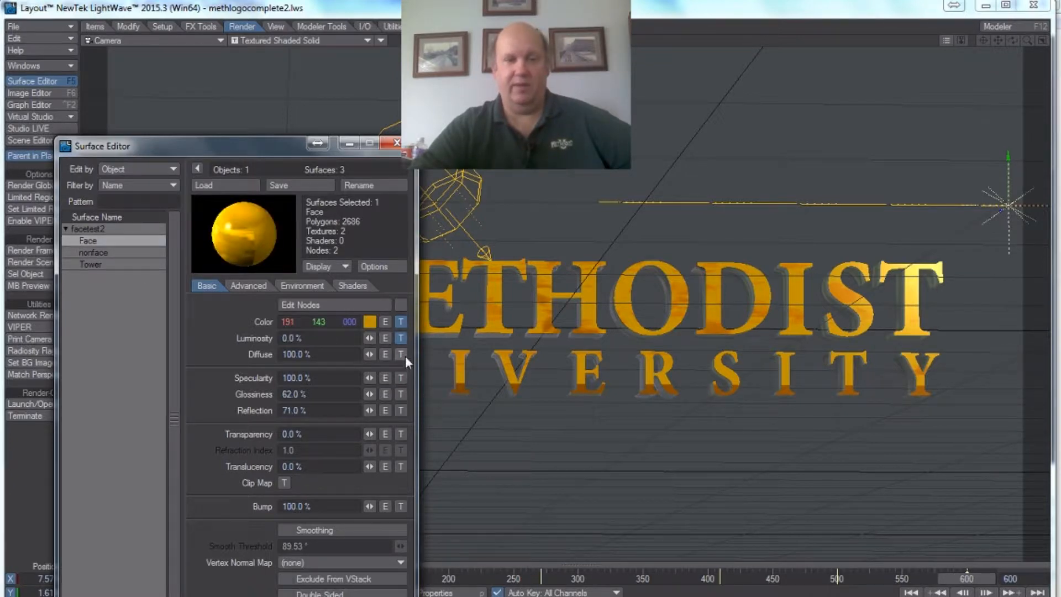
pyautogui.click(401, 338)
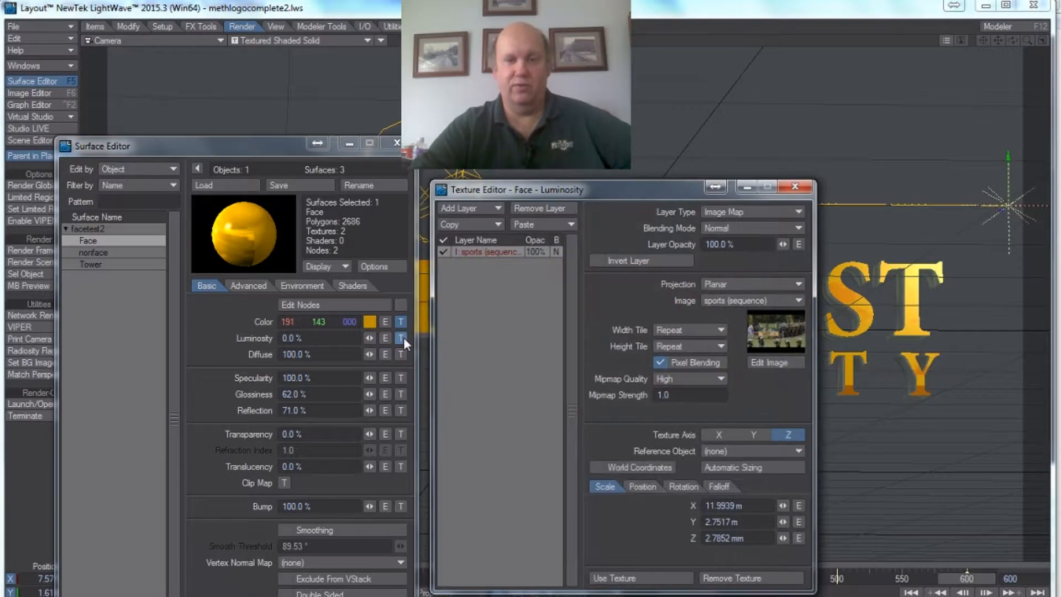
pyautogui.click(730, 583)
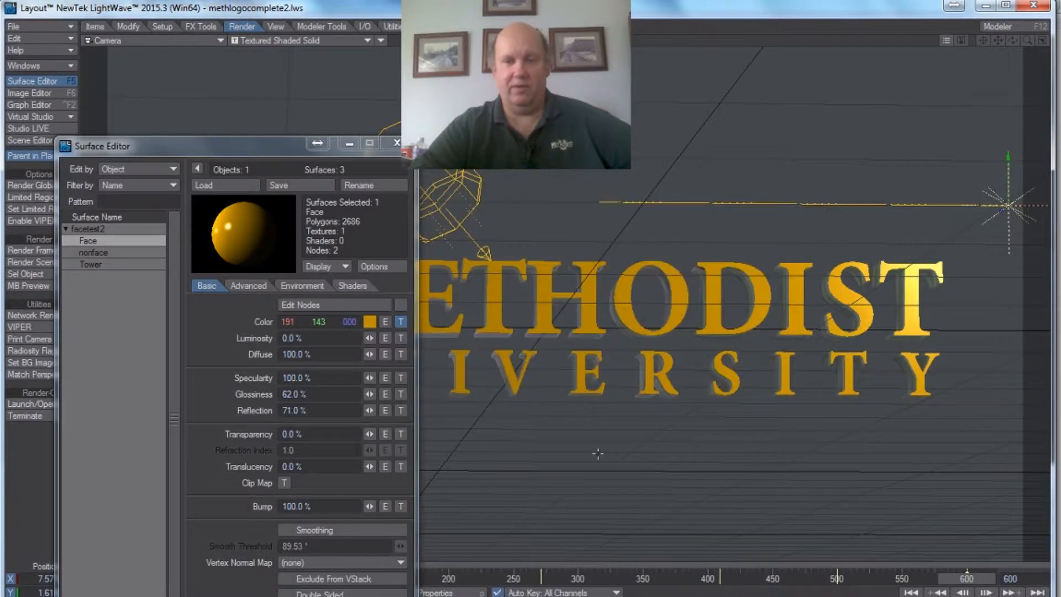
pyautogui.click(401, 325)
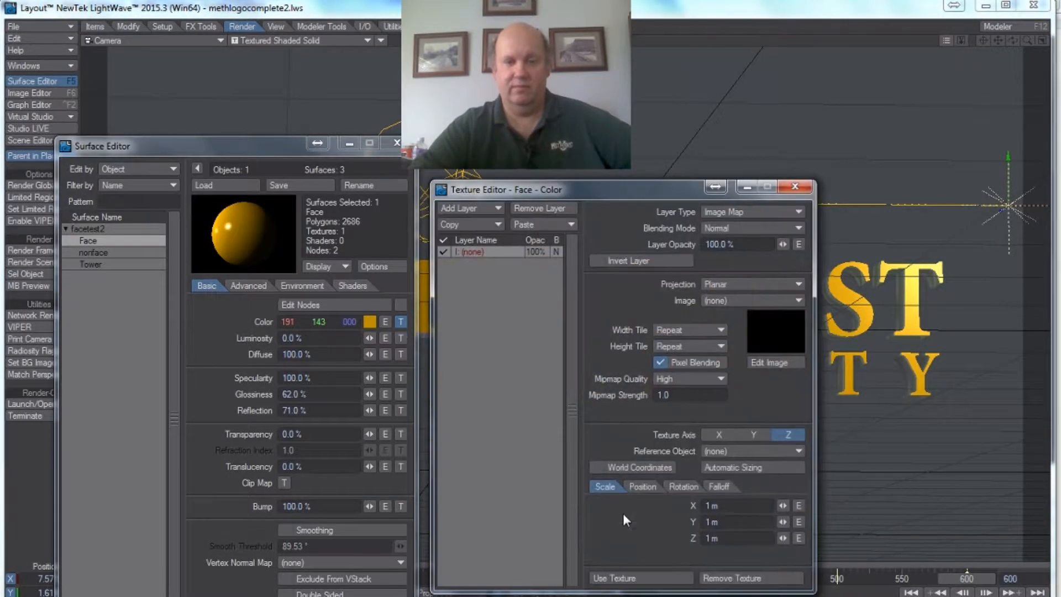
pyautogui.click(753, 581)
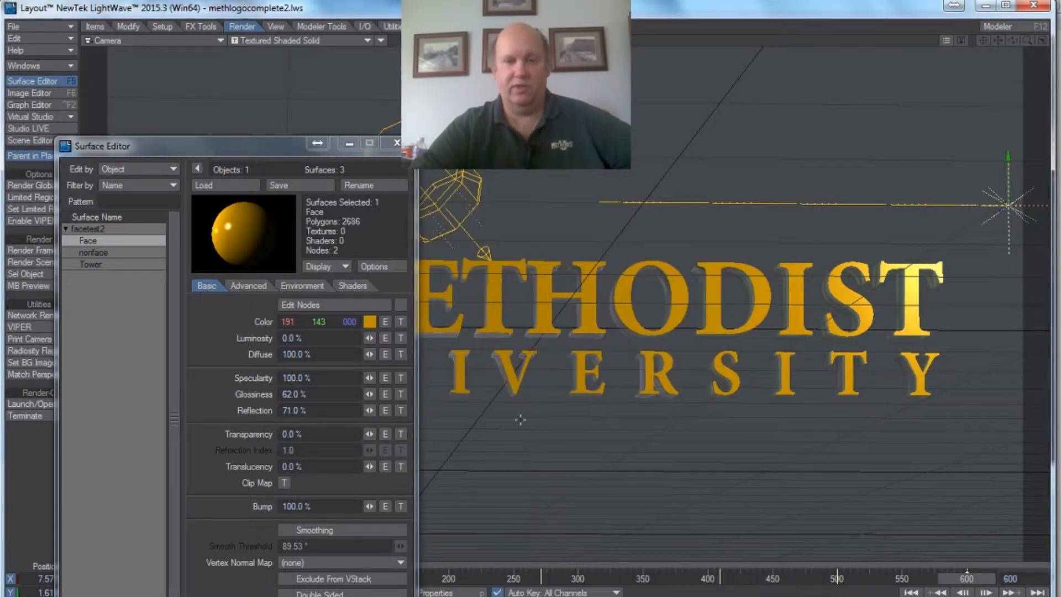
# Set the Face surface's color to white (255, 255, 255)
pyautogui.click(367, 319)
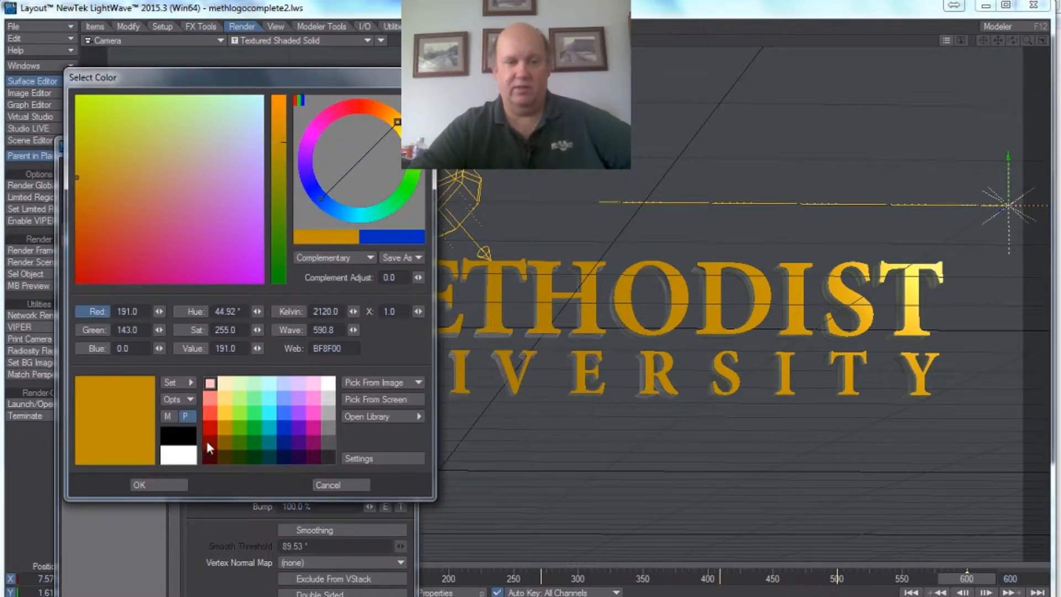
pyautogui.click(328, 383)
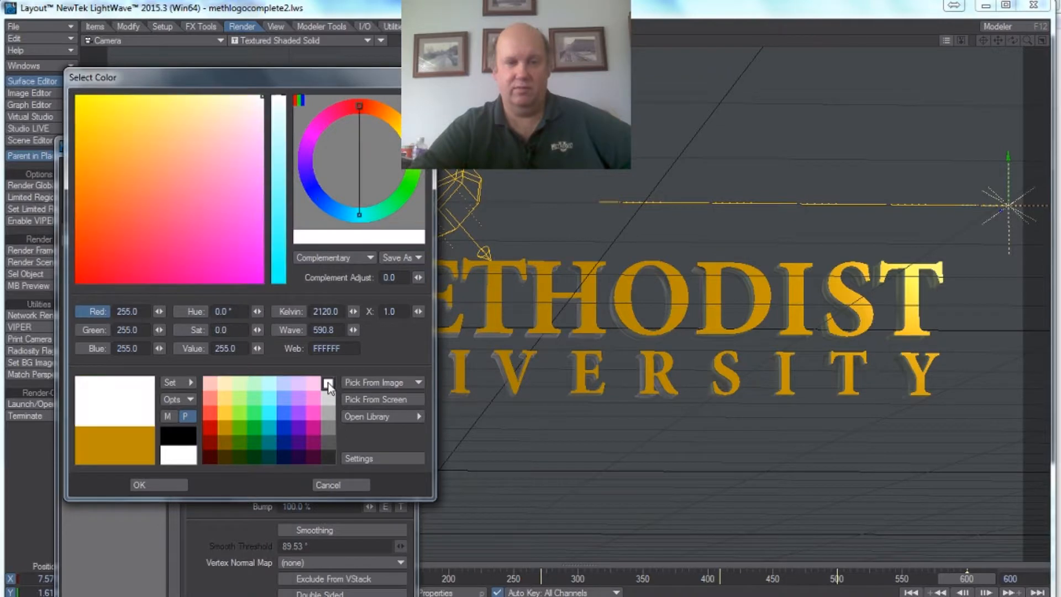
pyautogui.click(174, 484)
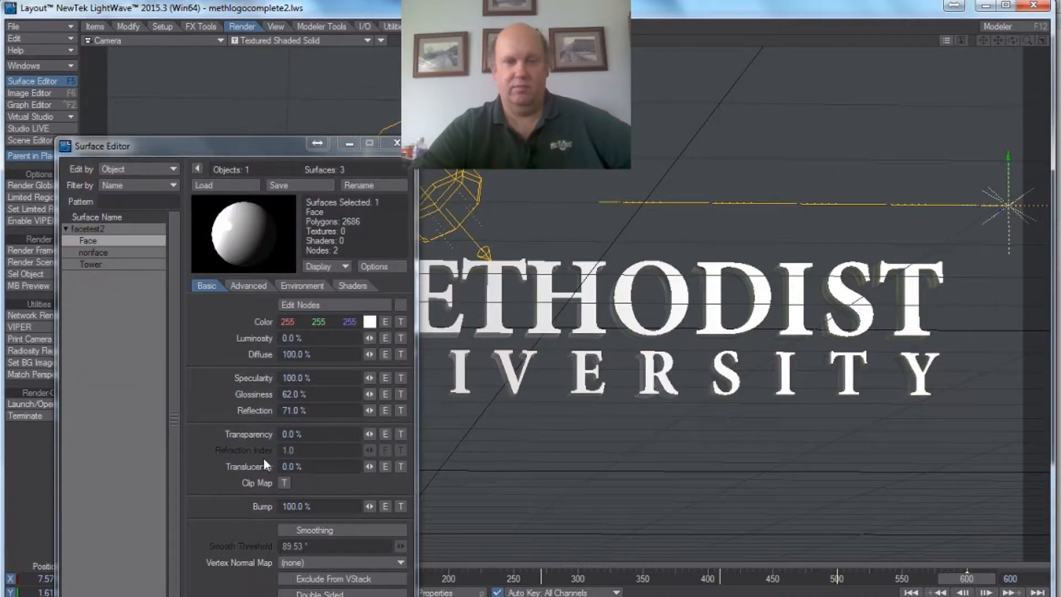
# Remove the sports sequence color texture from the nonface surface
pyautogui.click(118, 253)
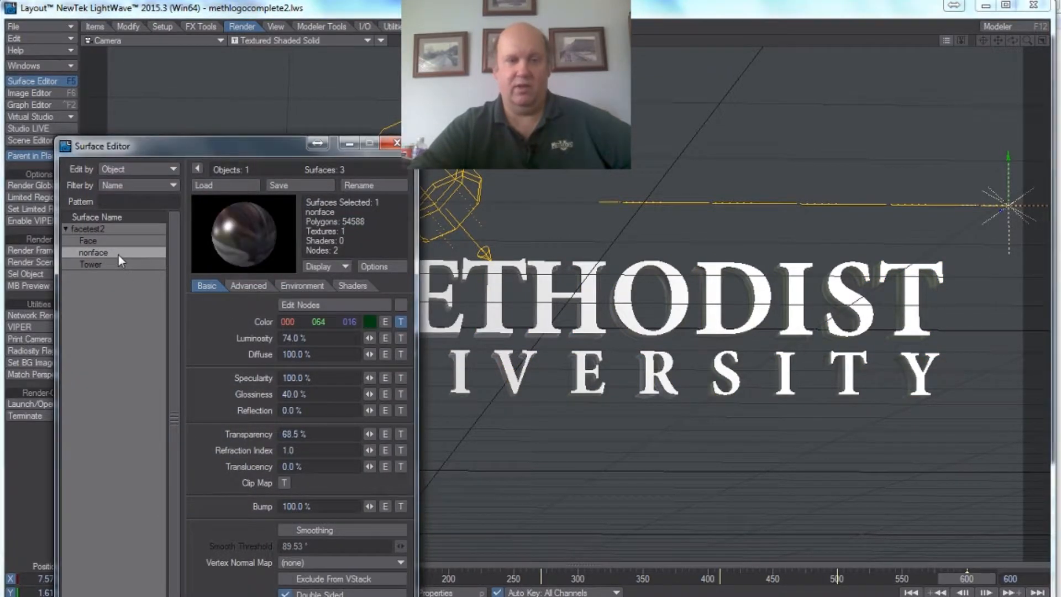
pyautogui.click(400, 321)
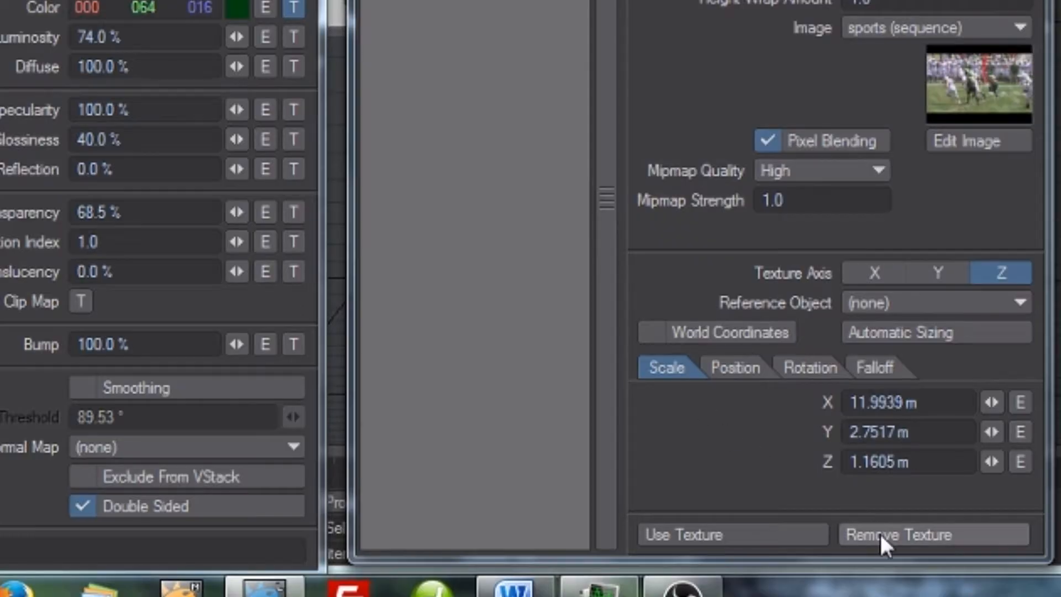
pyautogui.click(881, 534)
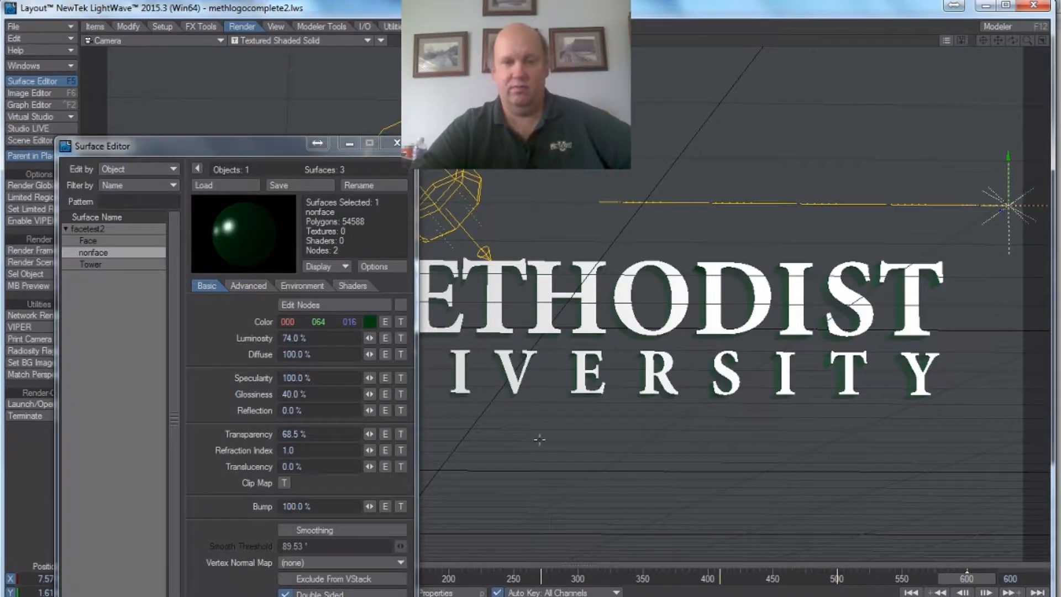
# Set the nonface surface's color to white (255, 255, 255)
pyautogui.click(368, 322)
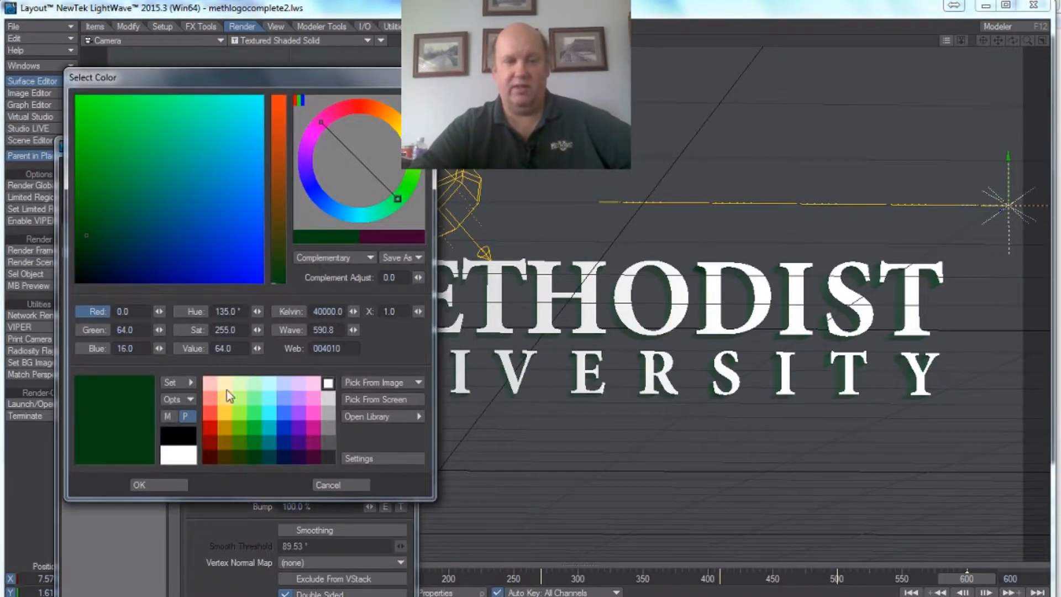
pyautogui.click(328, 383)
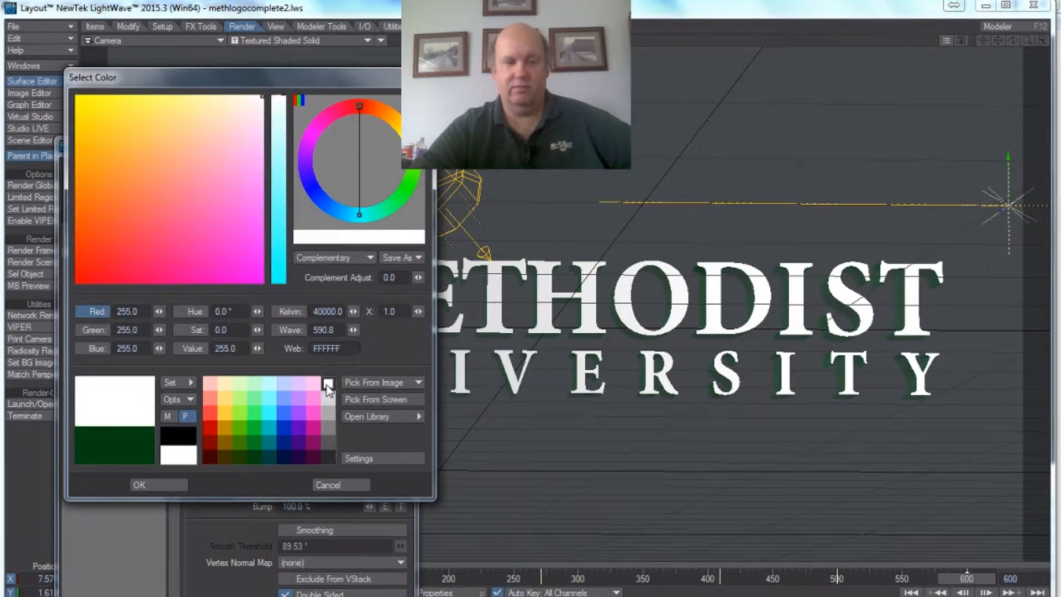
pyautogui.click(148, 486)
# Remove the color texture from the Tower surface, close the Surface Editor and go to frame 594
pyautogui.moveTo(135, 141); pyautogui.dragTo(539, 231)
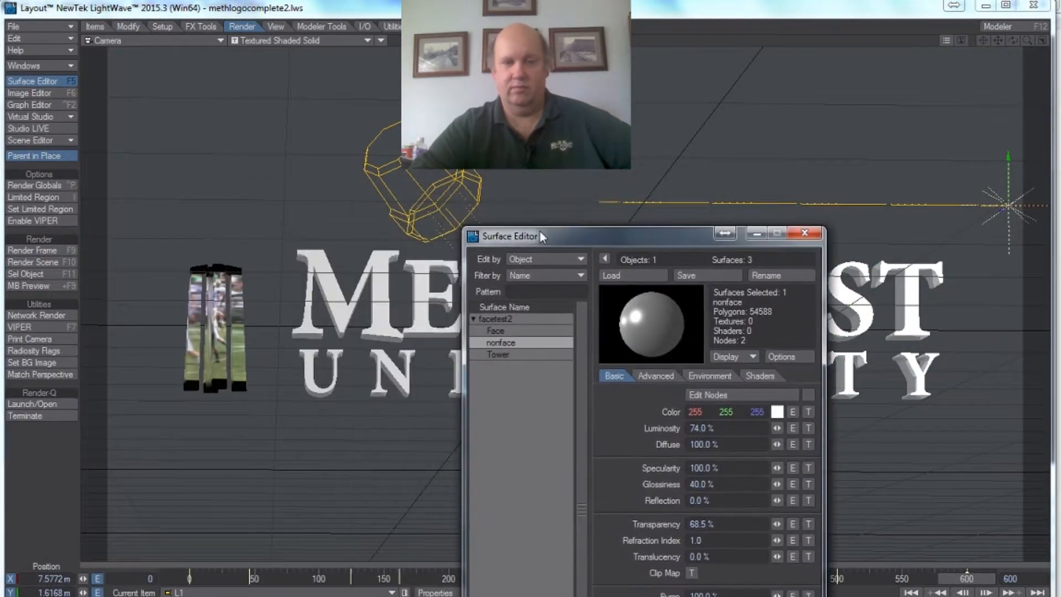
pyautogui.click(496, 355)
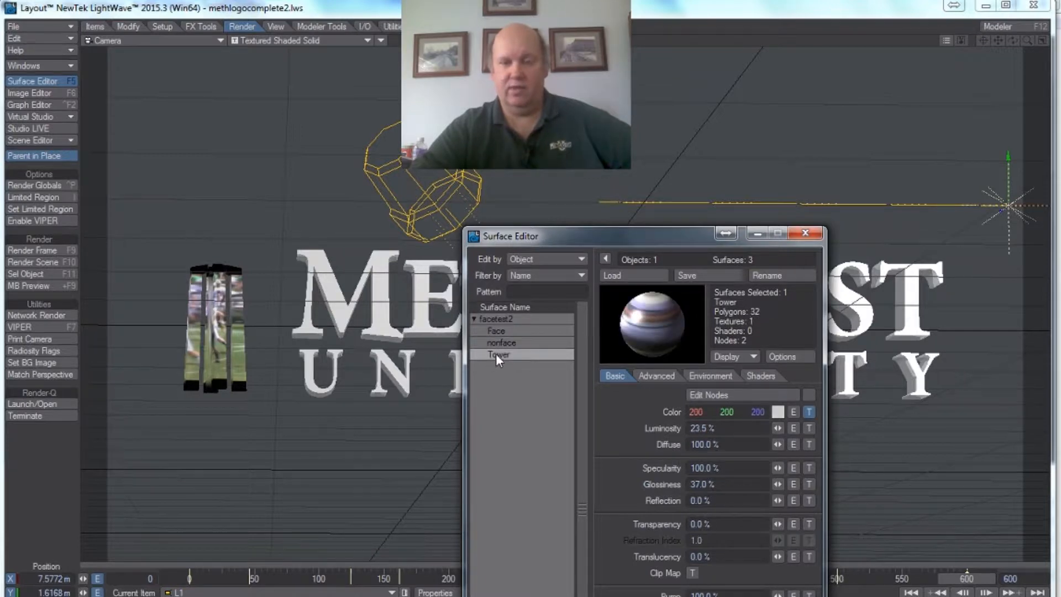
pyautogui.click(809, 412)
pyautogui.click(731, 593)
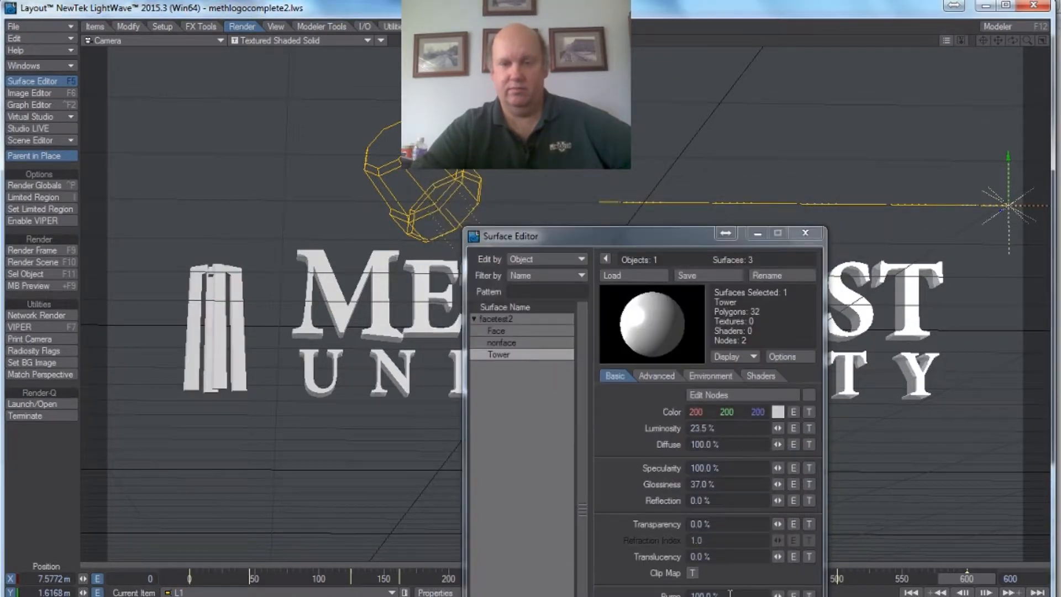
pyautogui.click(778, 413)
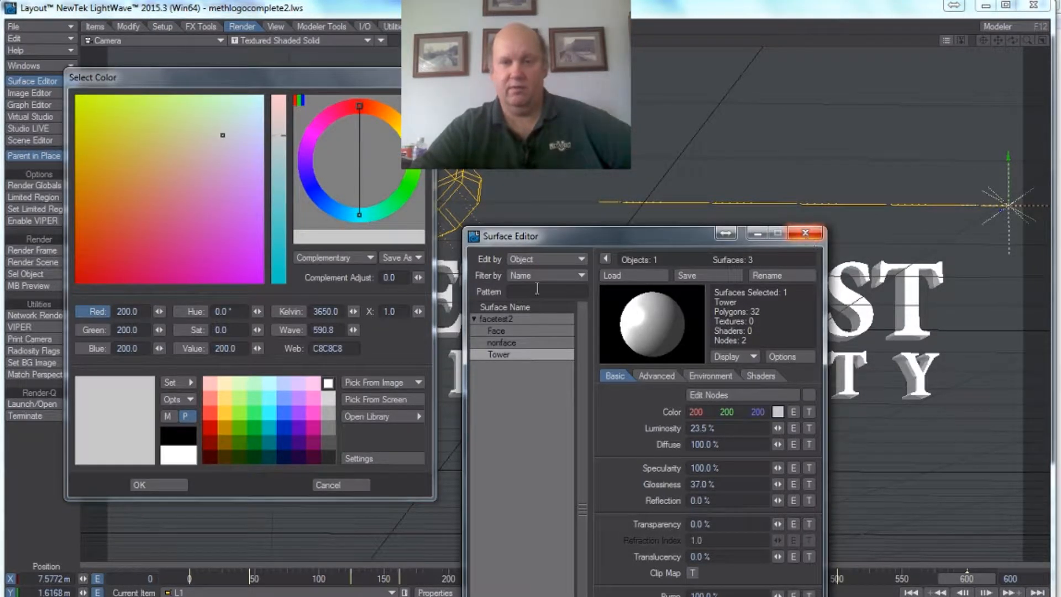
pyautogui.click(138, 485)
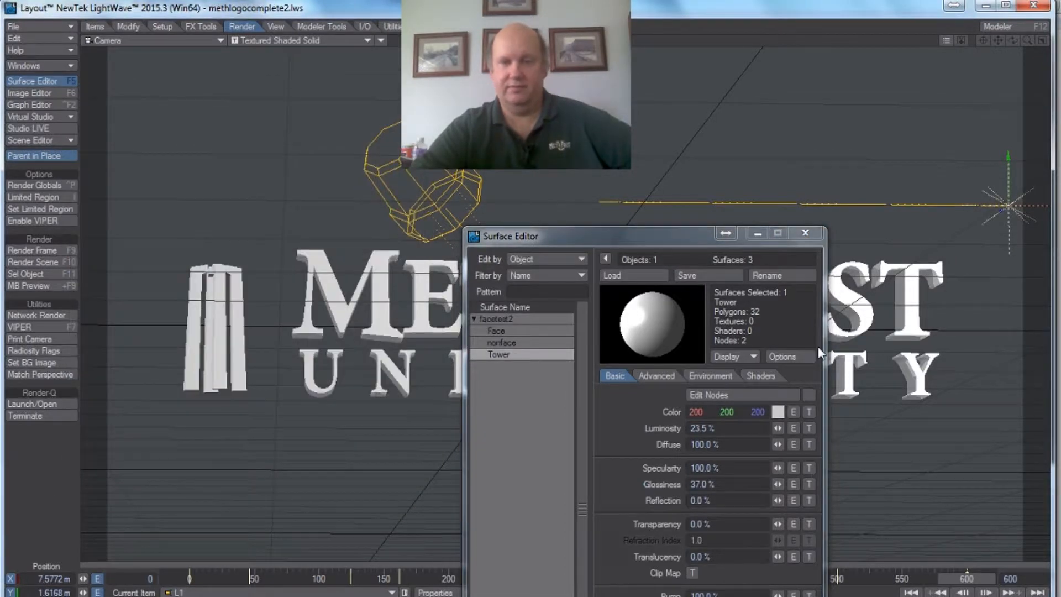
pyautogui.click(805, 233)
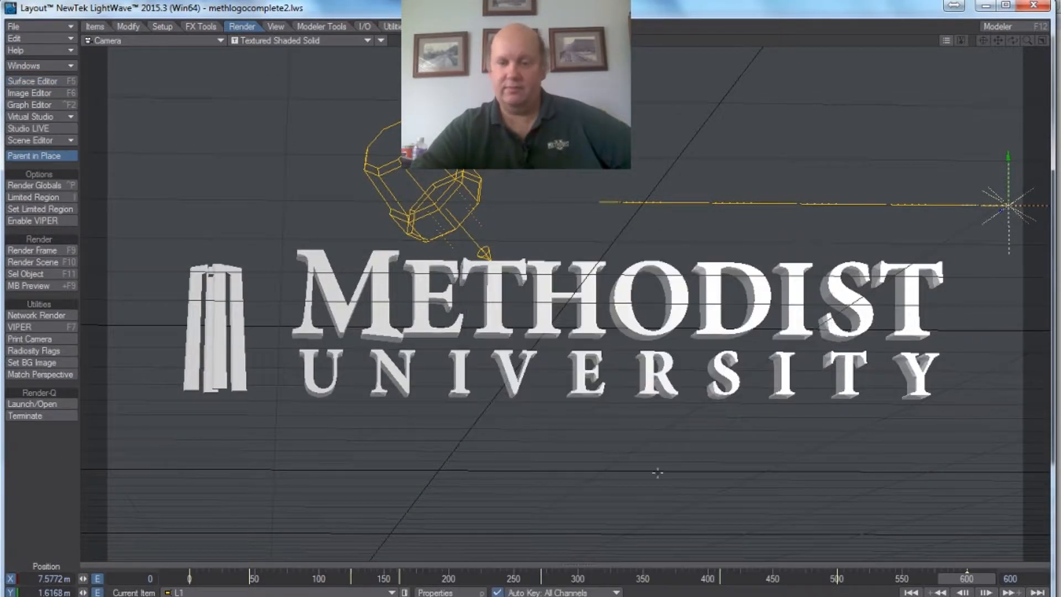
pyautogui.moveTo(977, 578)
pyautogui.mouseDown()
pyautogui.moveTo(190, 578)
pyautogui.moveTo(958, 578)
pyautogui.mouseUp()
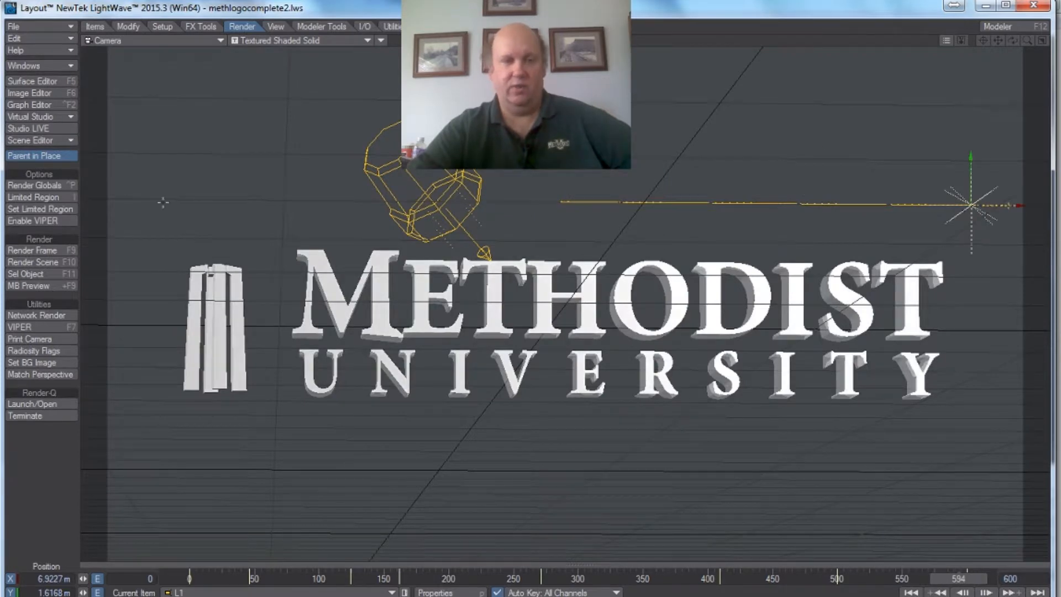
# Set the luminosity of the Face, nonface and Tower surfaces to 100% in the Surface Editor
pyautogui.click(49, 83)
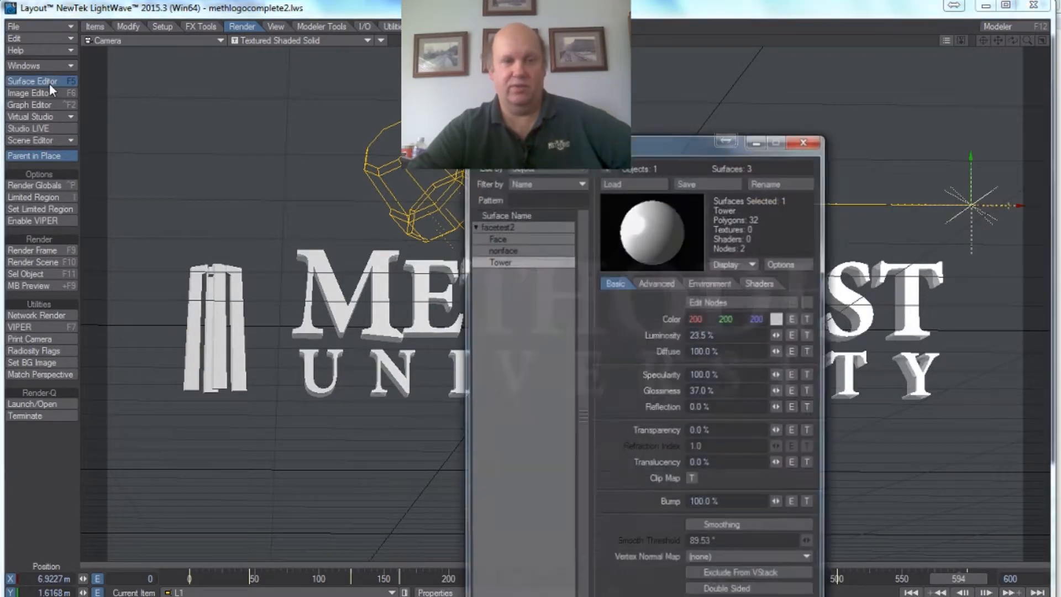
pyautogui.click(520, 238)
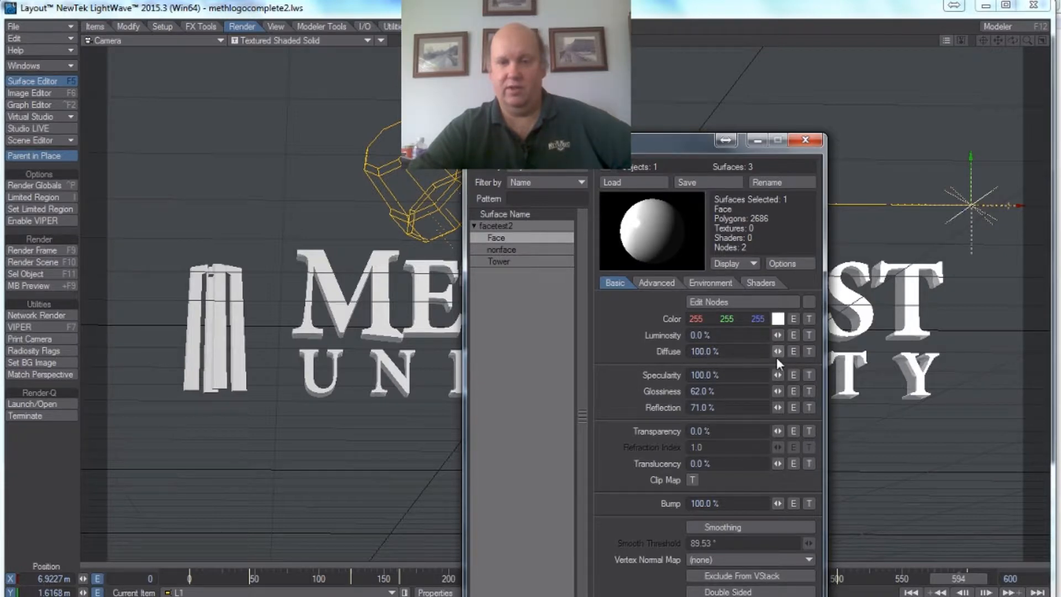
pyautogui.moveTo(776, 338); pyautogui.dragTo(833, 337)
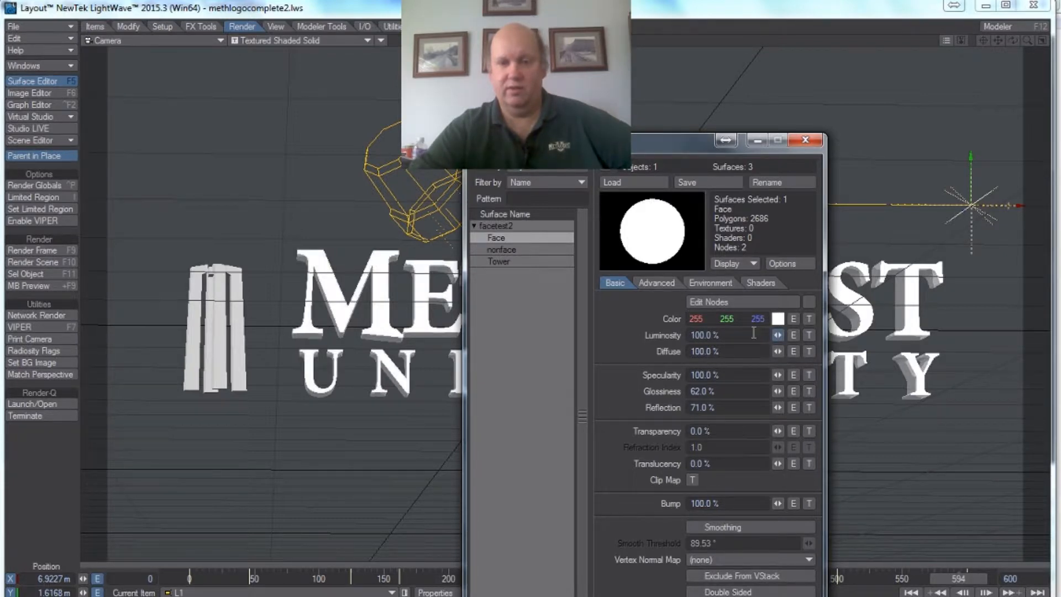
pyautogui.click(518, 250)
pyautogui.moveTo(781, 340); pyautogui.dragTo(795, 339)
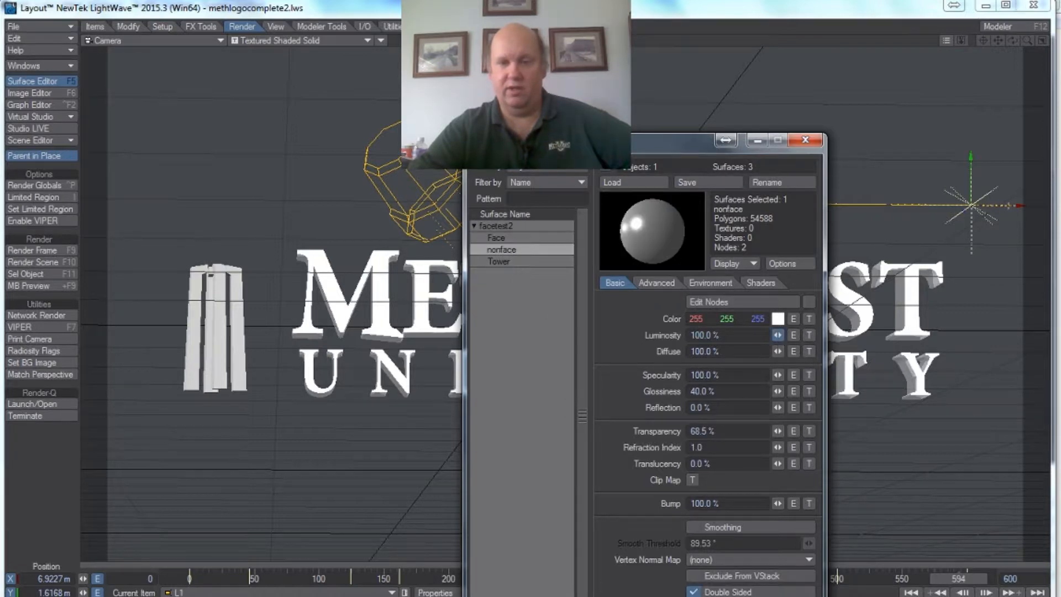
pyautogui.click(493, 262)
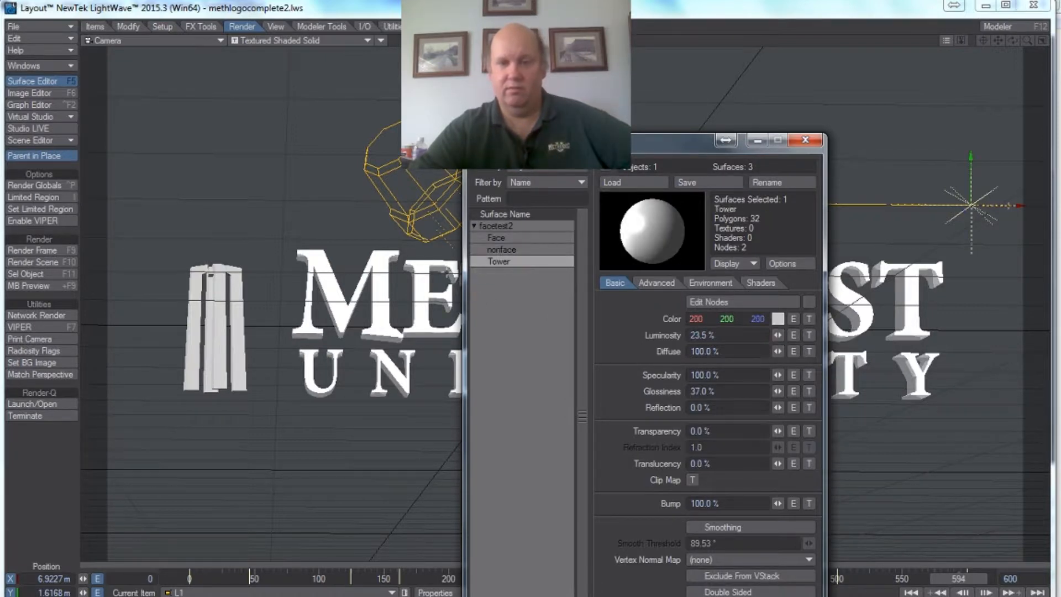
pyautogui.moveTo(777, 337); pyautogui.dragTo(824, 337)
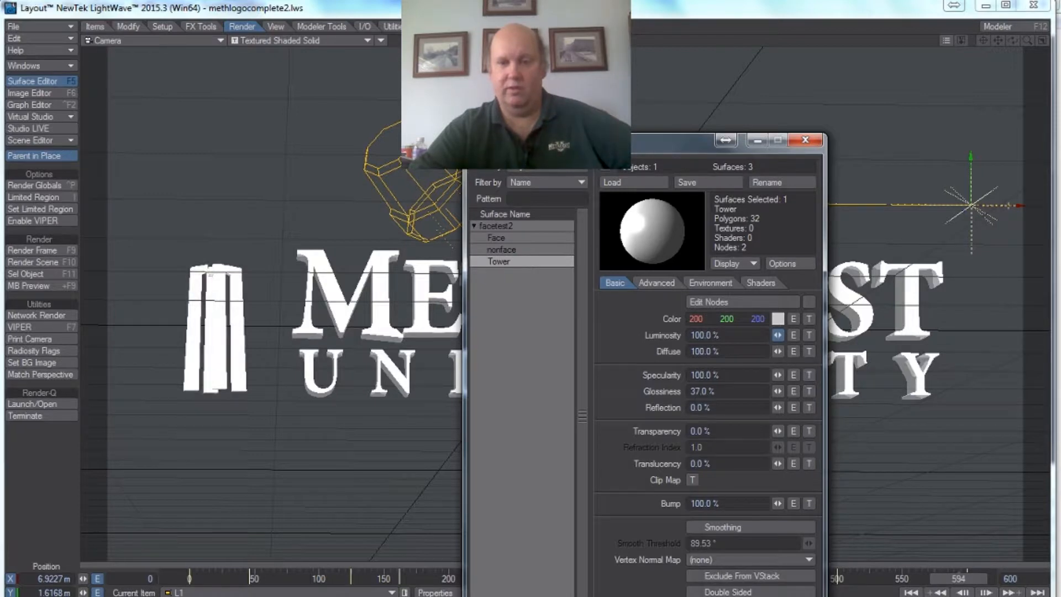
pyautogui.click(810, 143)
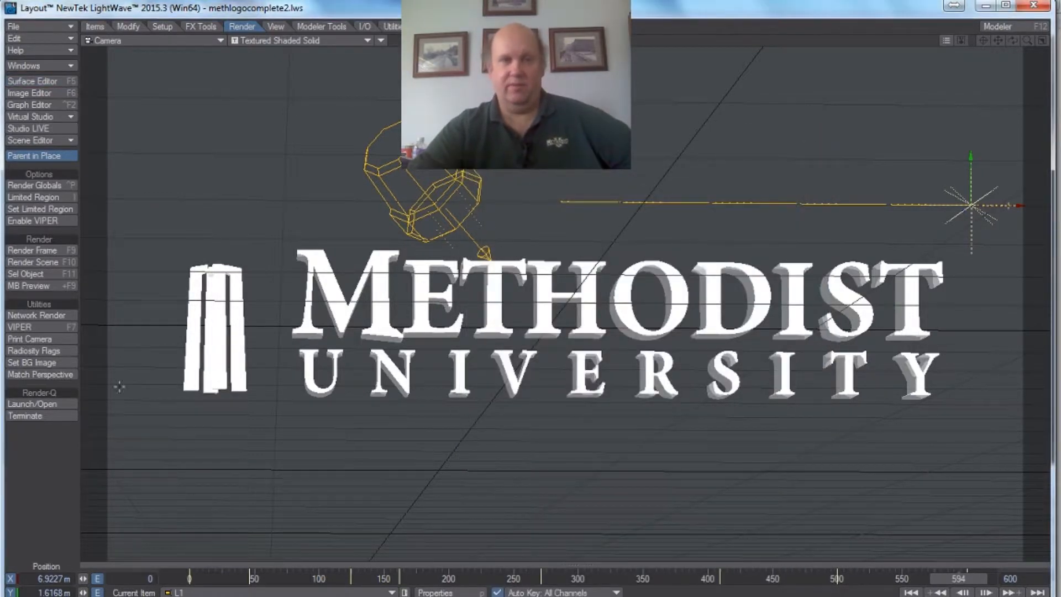
# Create a folder named tower_logo_framesB inside the tutorials folder while choosing the render's RGB file location
pyautogui.click(46, 189)
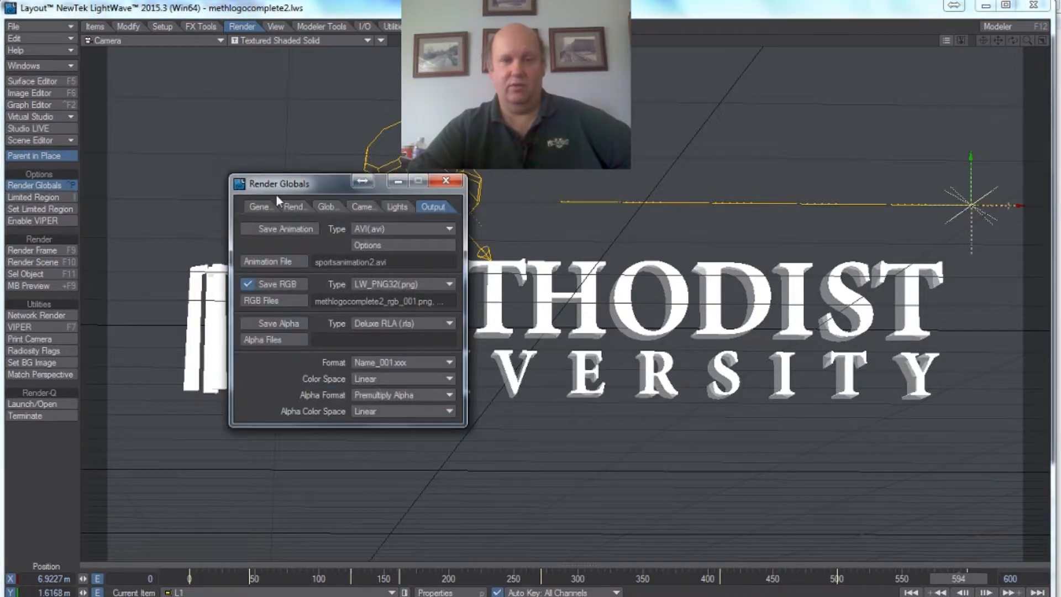
pyautogui.moveTo(294, 181); pyautogui.dragTo(276, 225)
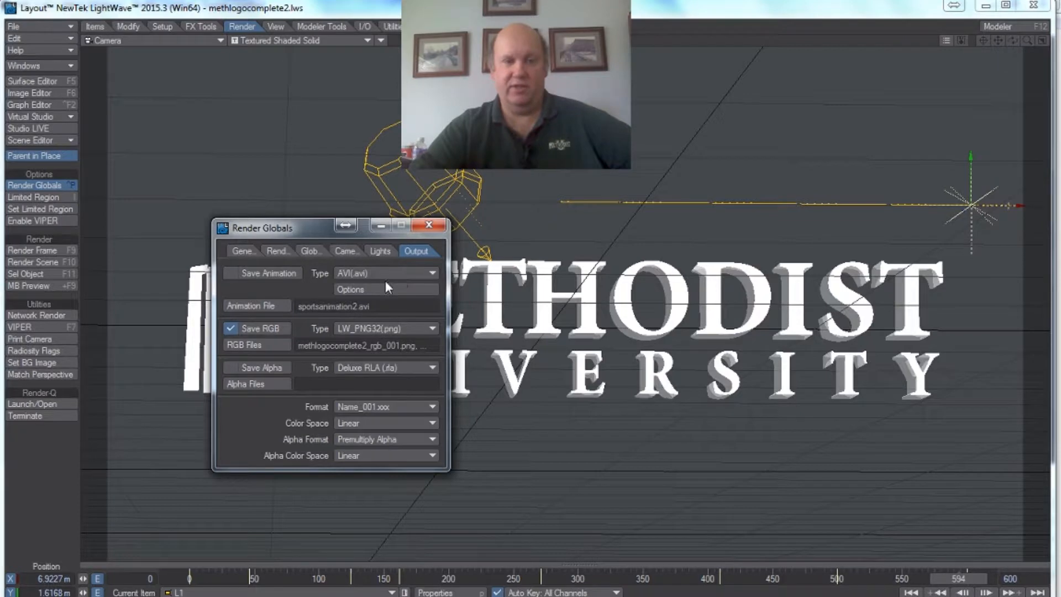
pyautogui.click(248, 346)
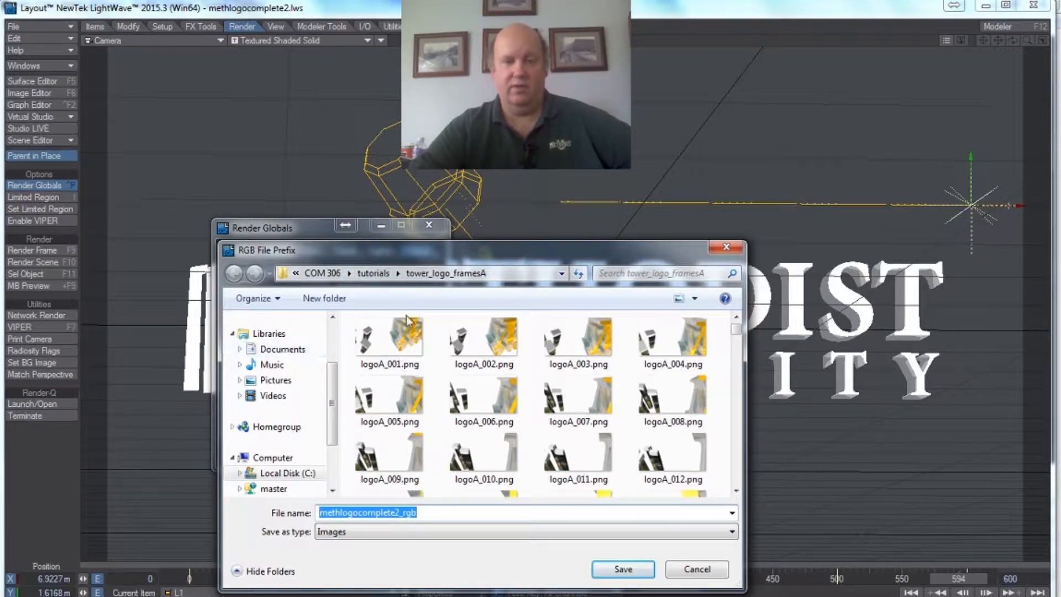
pyautogui.click(369, 276)
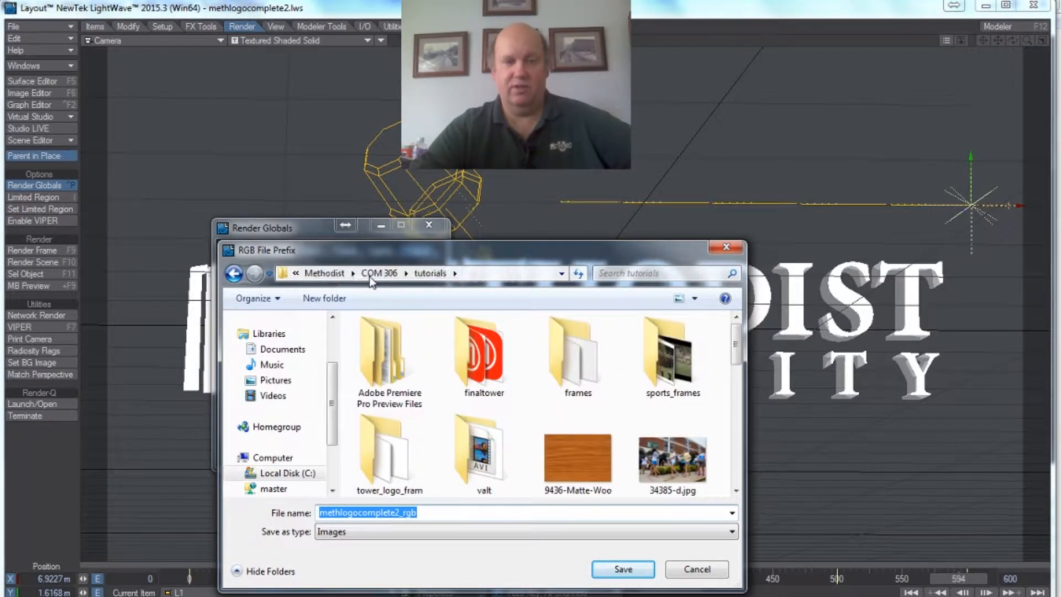
pyautogui.click(333, 305)
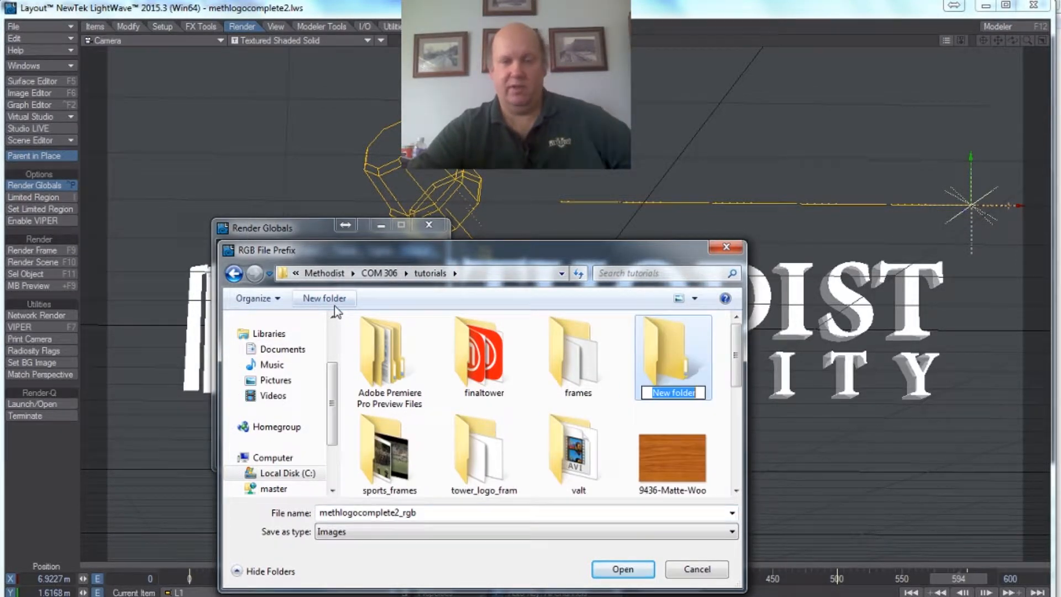
pyautogui.write('tow')
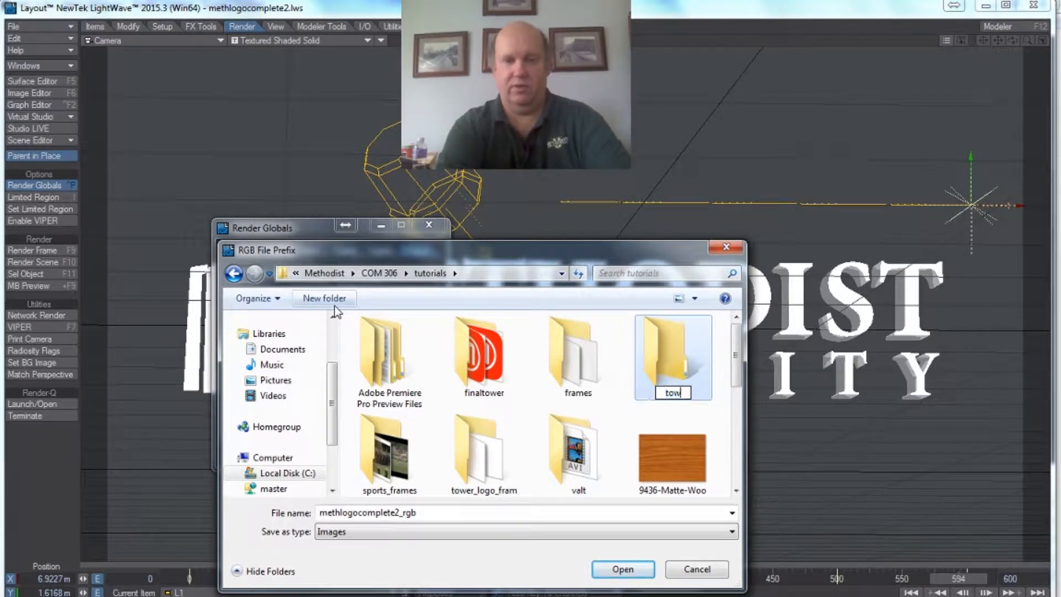
pyautogui.write('er_lo')
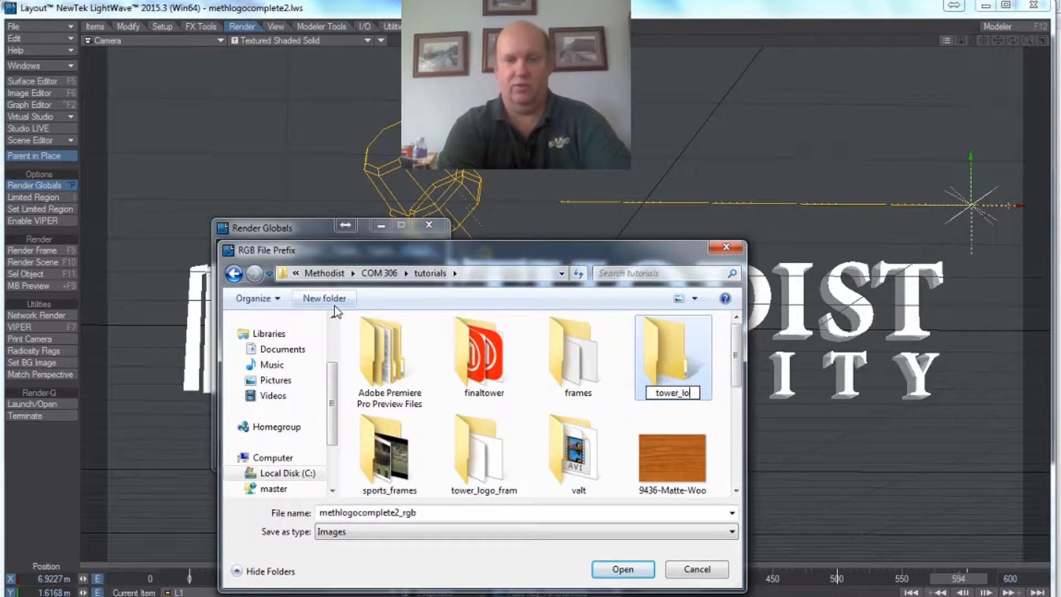
pyautogui.write('go_fram')
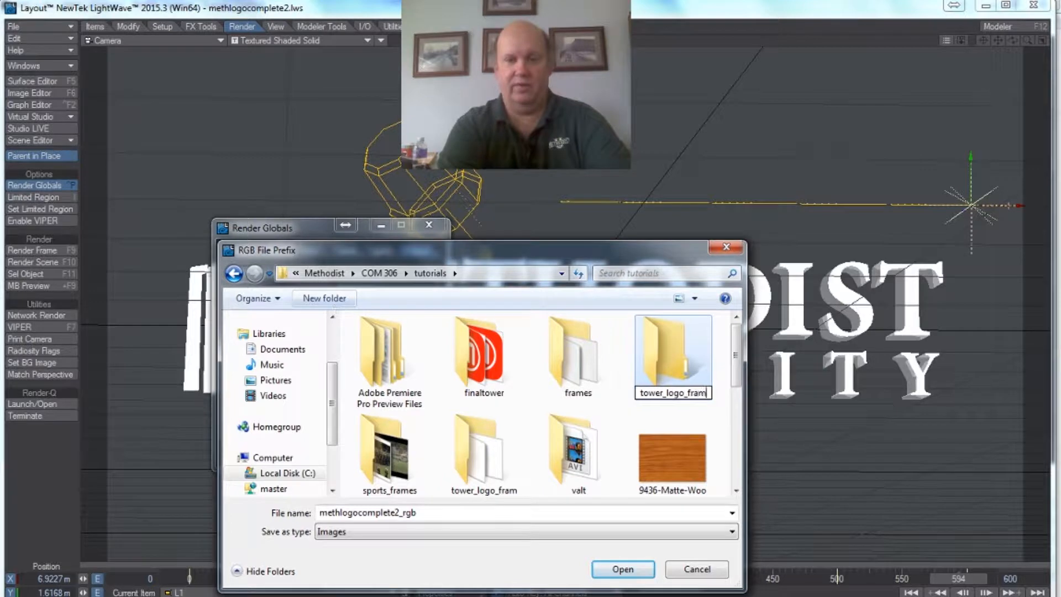
pyautogui.write('esB')
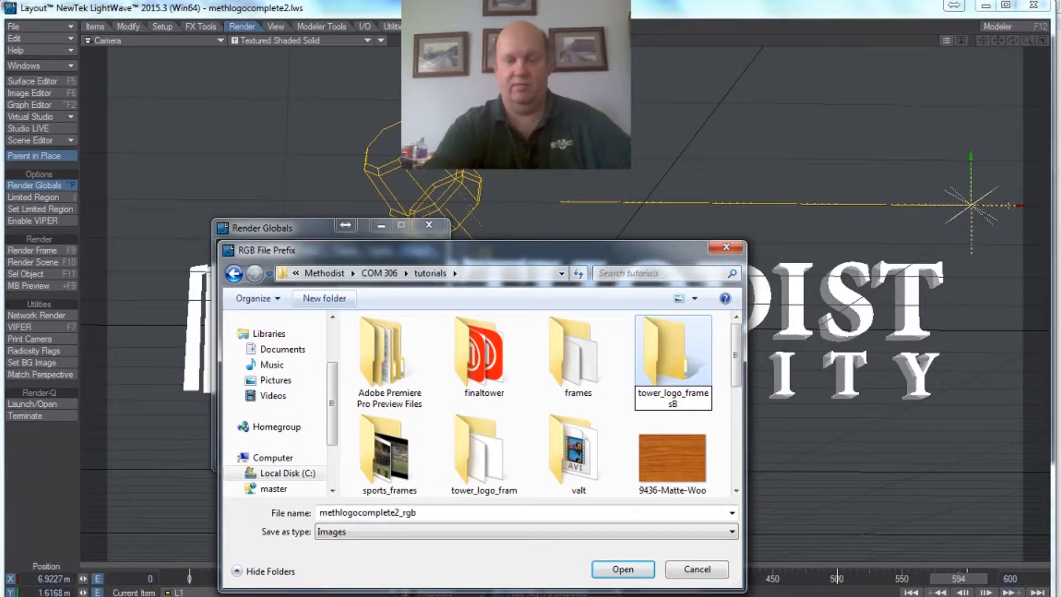
pyautogui.press('Return')
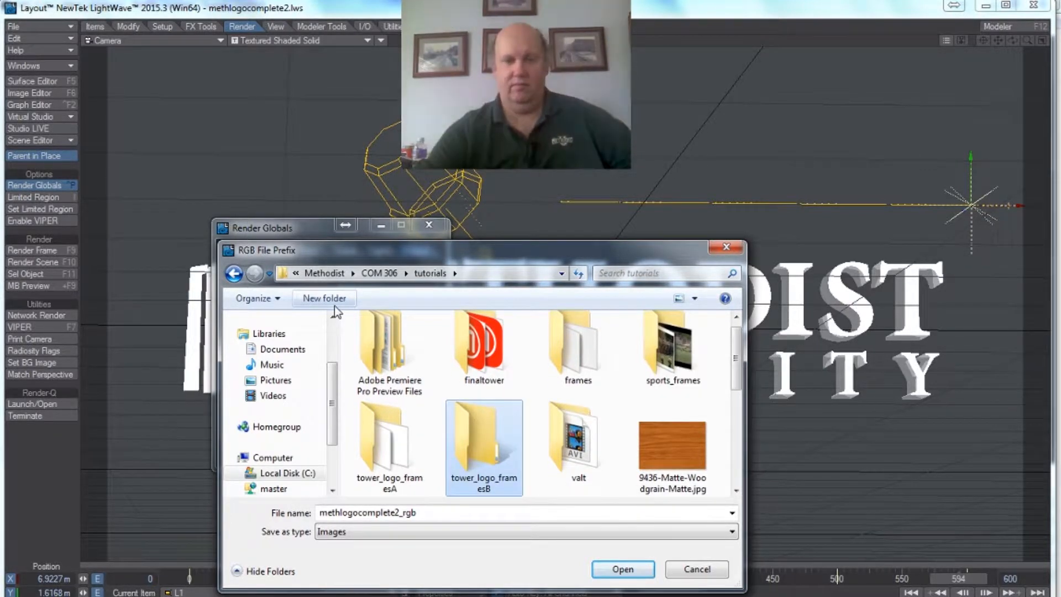
# Save the RGB file prefix methlogocomplete2_rgb in the tower_logo_framesB folder and close Render Globals
pyautogui.doubleClick(505, 455)
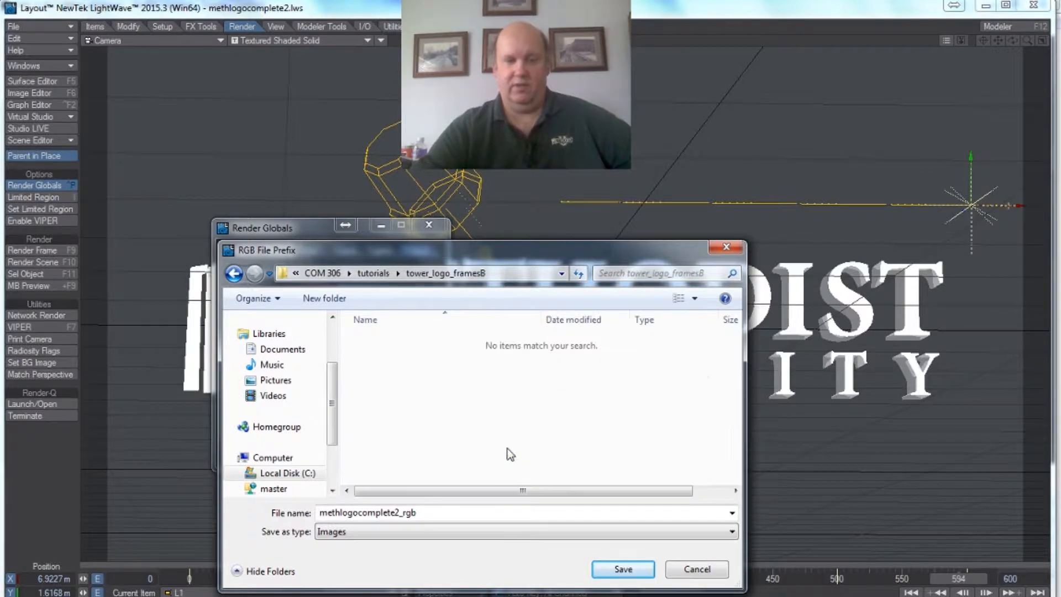
pyautogui.click(623, 570)
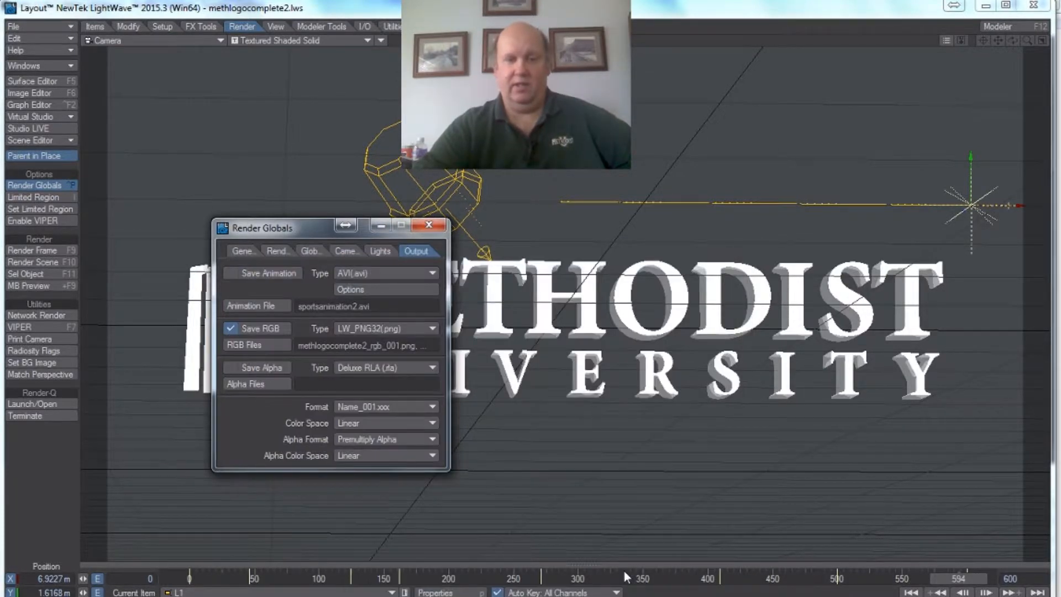
pyautogui.click(431, 227)
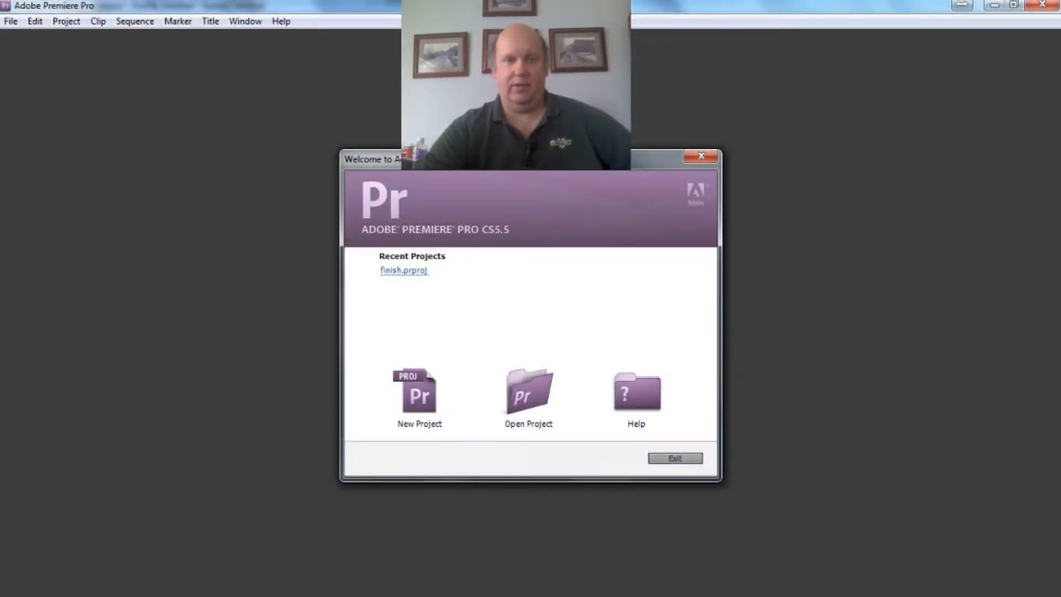
# In Adobe Premiere Pro, create a new project named Tower_logo in C:\Methodist\COM 306\tutorials
pyautogui.moveTo(575, 162); pyautogui.dragTo(569, 200)
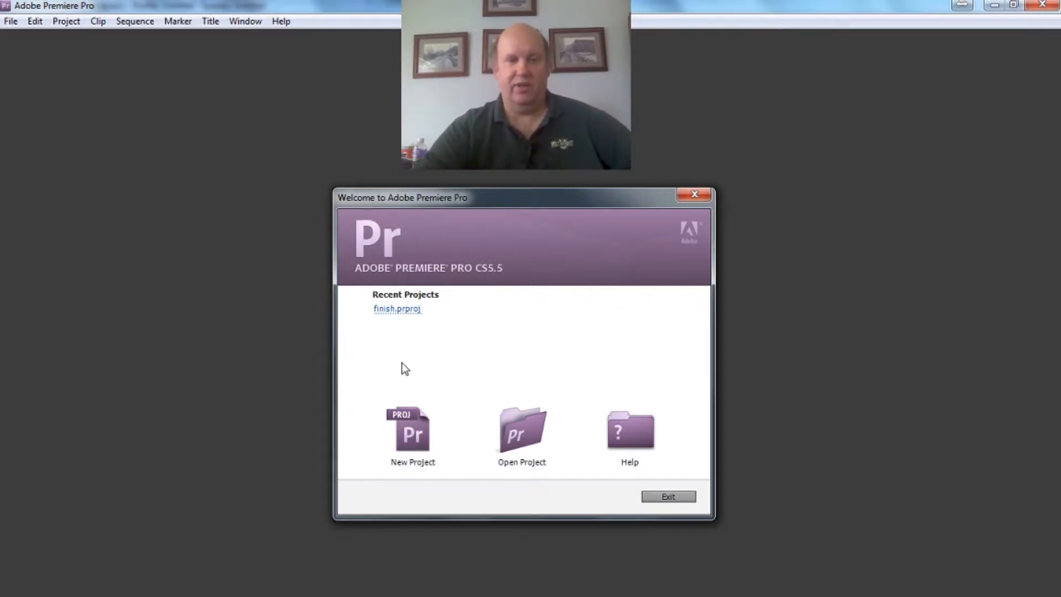
pyautogui.click(406, 442)
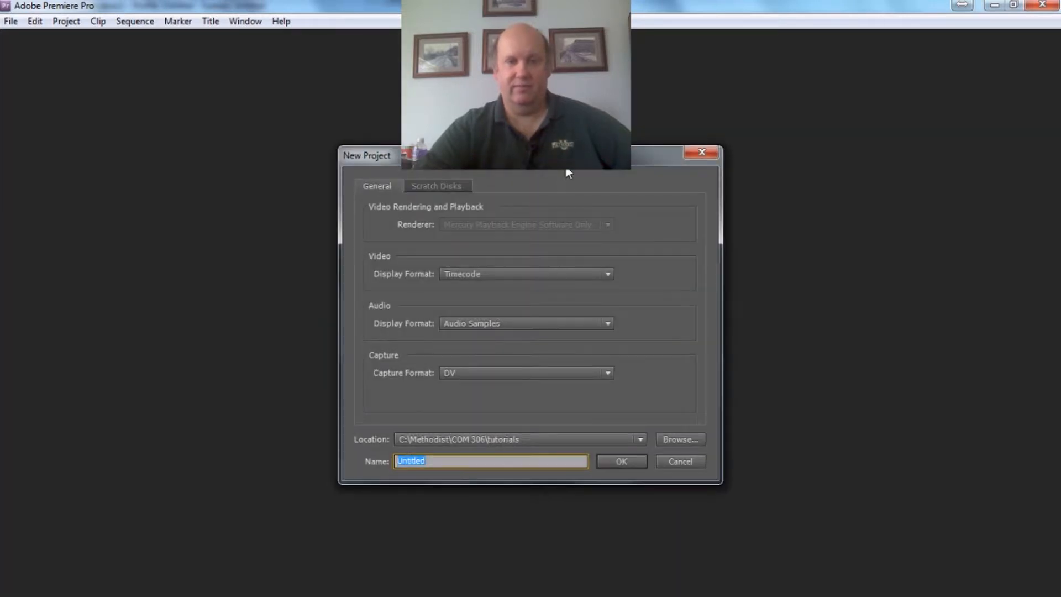
pyautogui.moveTo(564, 163); pyautogui.dragTo(545, 214)
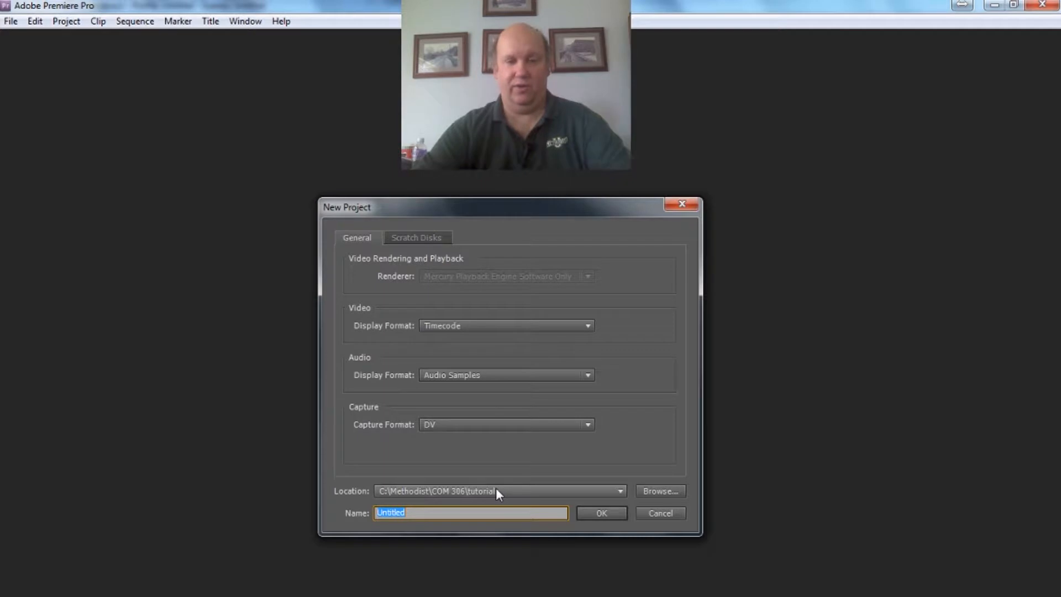
pyautogui.write('Tower_logo')
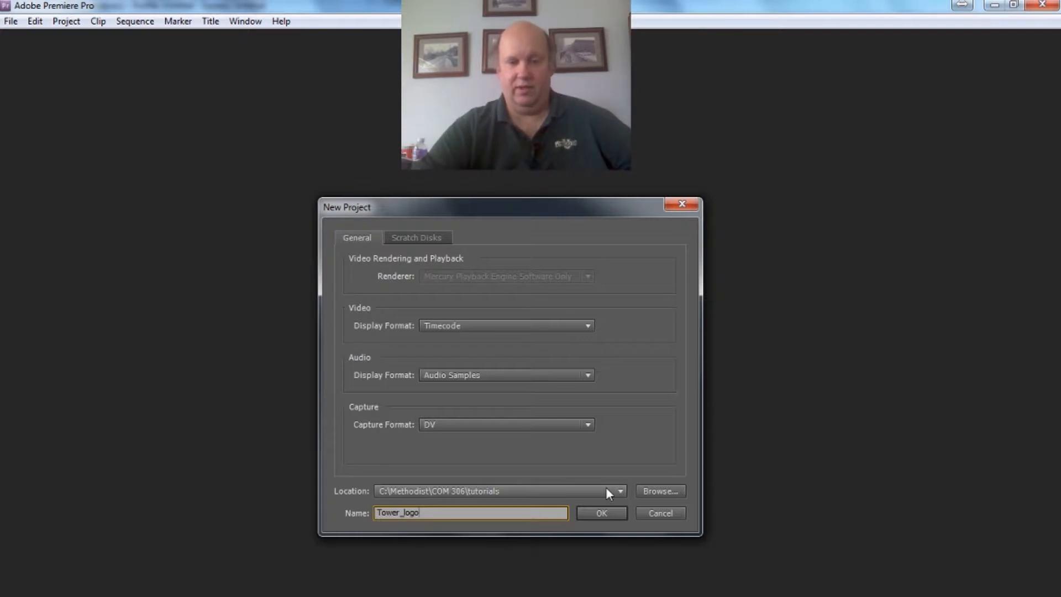
pyautogui.click(656, 492)
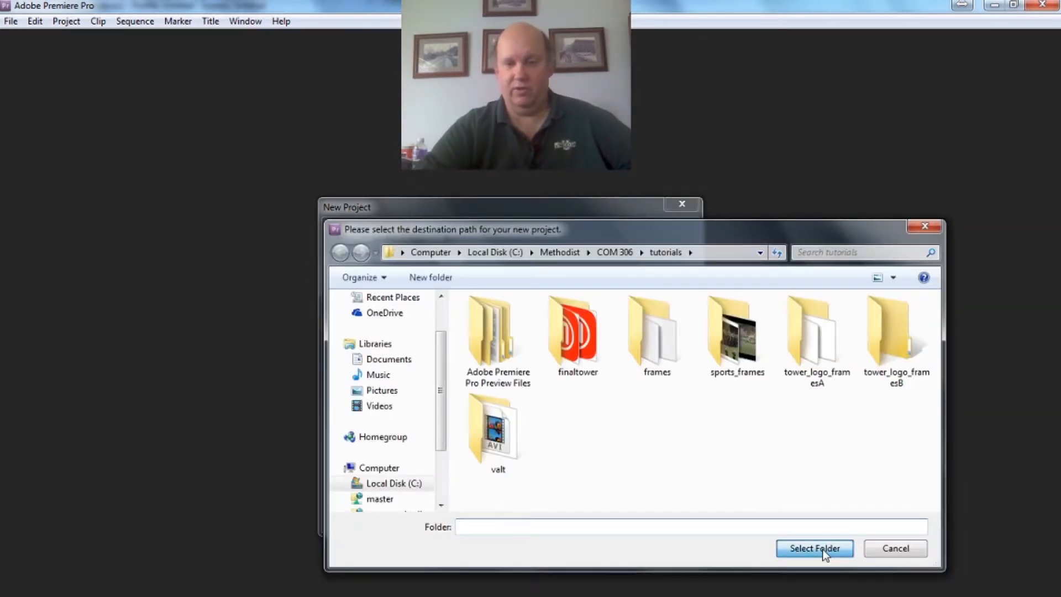
pyautogui.click(823, 548)
pyautogui.click(602, 513)
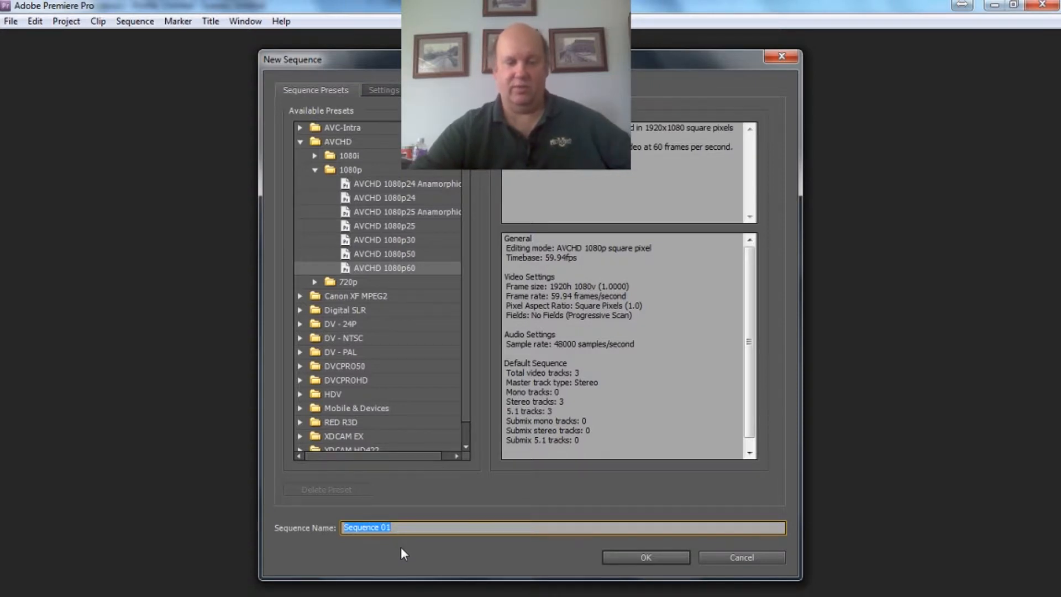
# Create a new sequence named Main with the AVCHD 1080p60 preset
pyautogui.write('Main')
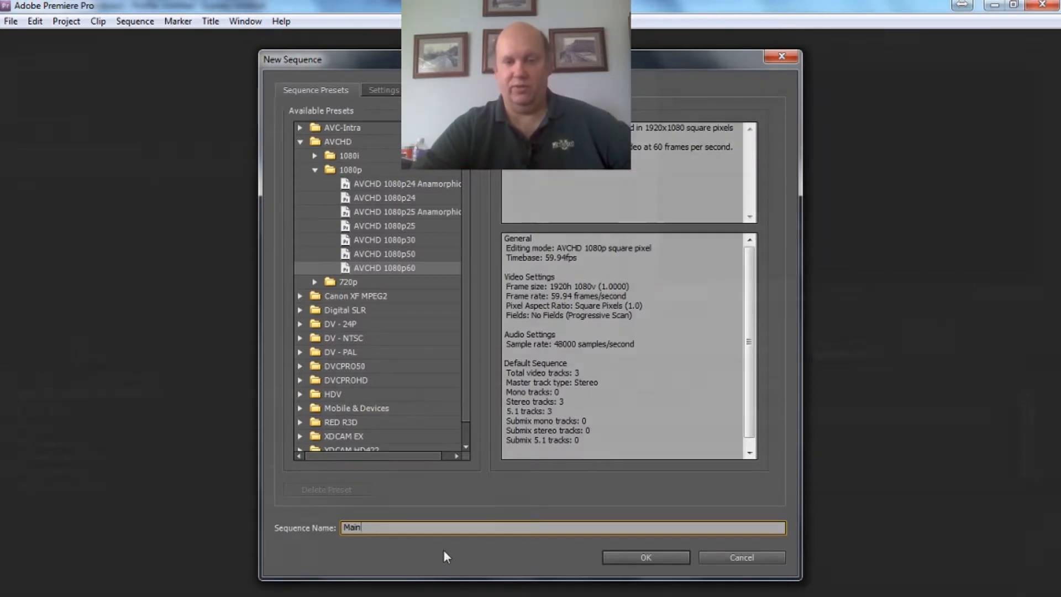
pyautogui.press('Return')
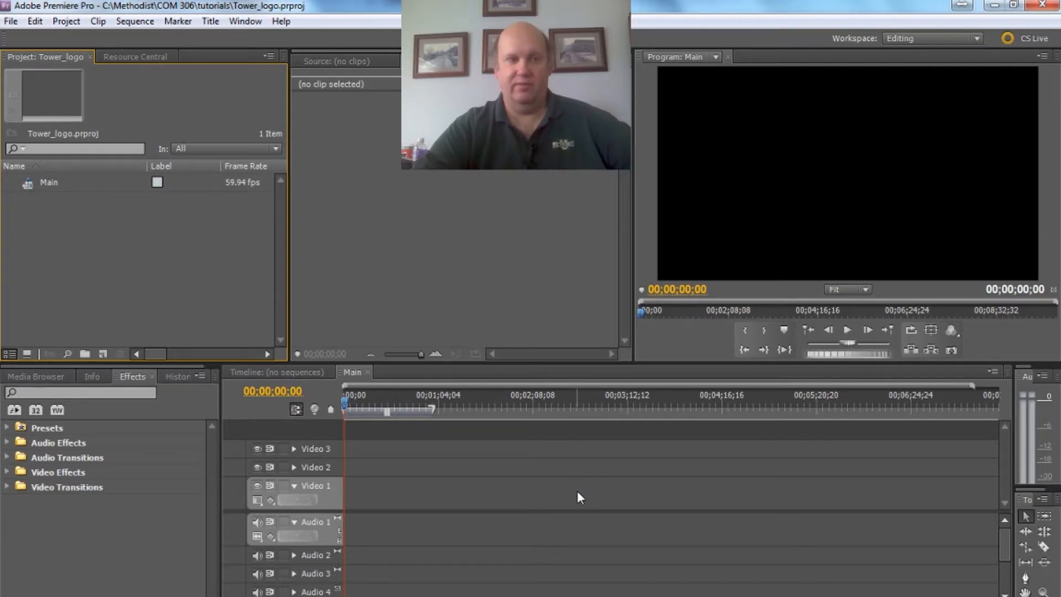
# Import the textured logo frames from the tower_logo_framesA folder as numbered stills starting with logoA_001.png
pyautogui.click(6, 22)
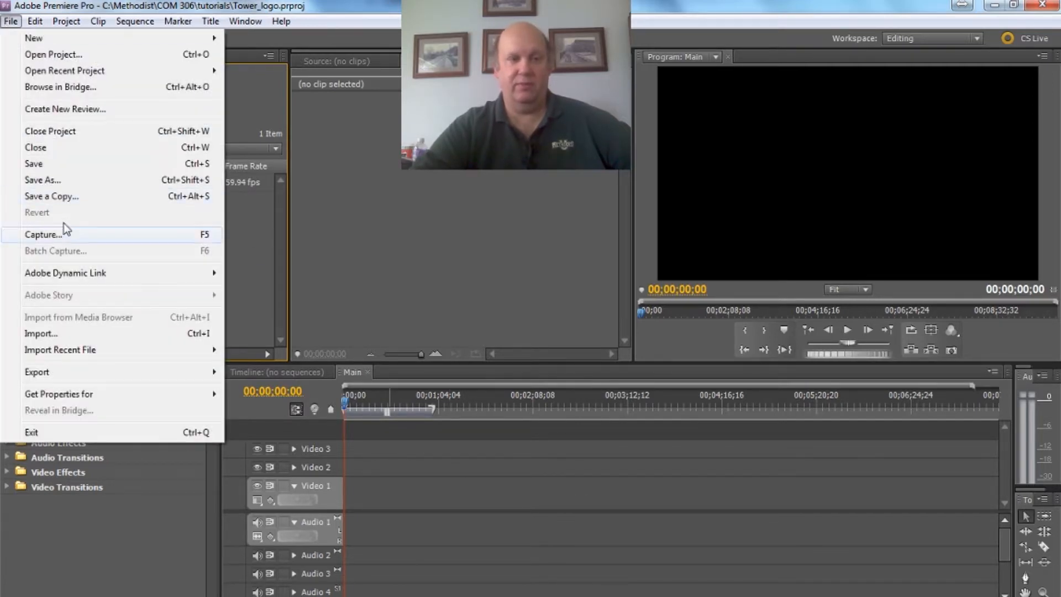
pyautogui.click(64, 338)
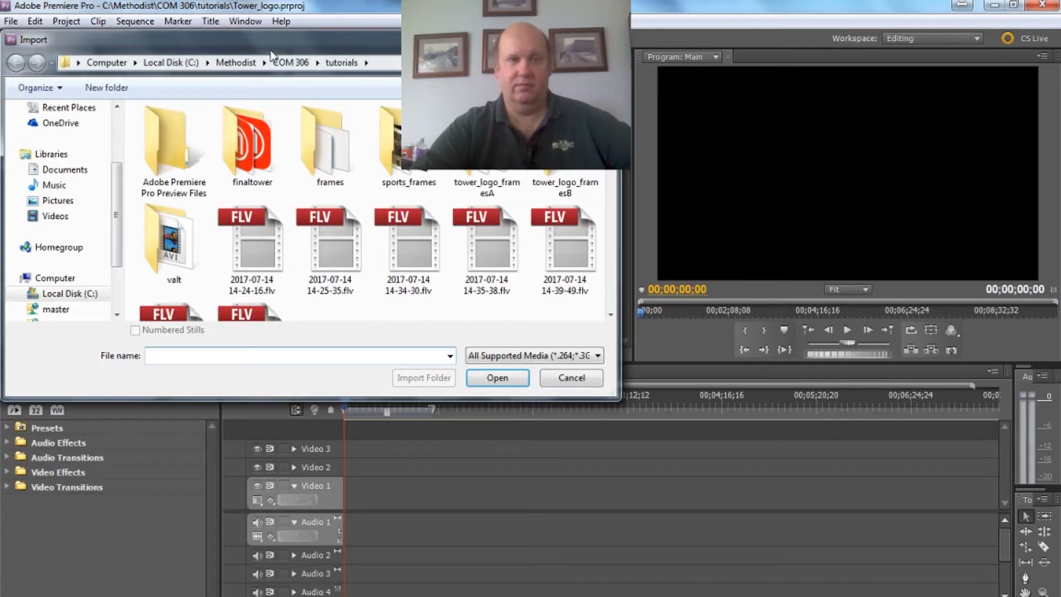
pyautogui.moveTo(287, 56); pyautogui.dragTo(313, 254)
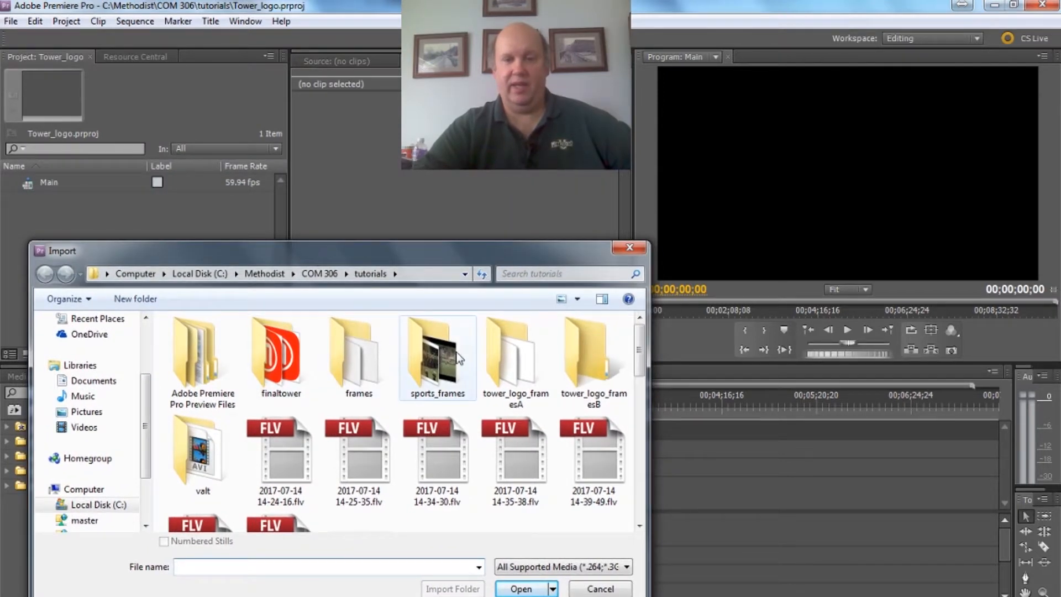
pyautogui.click(509, 367)
pyautogui.doubleClick(509, 367)
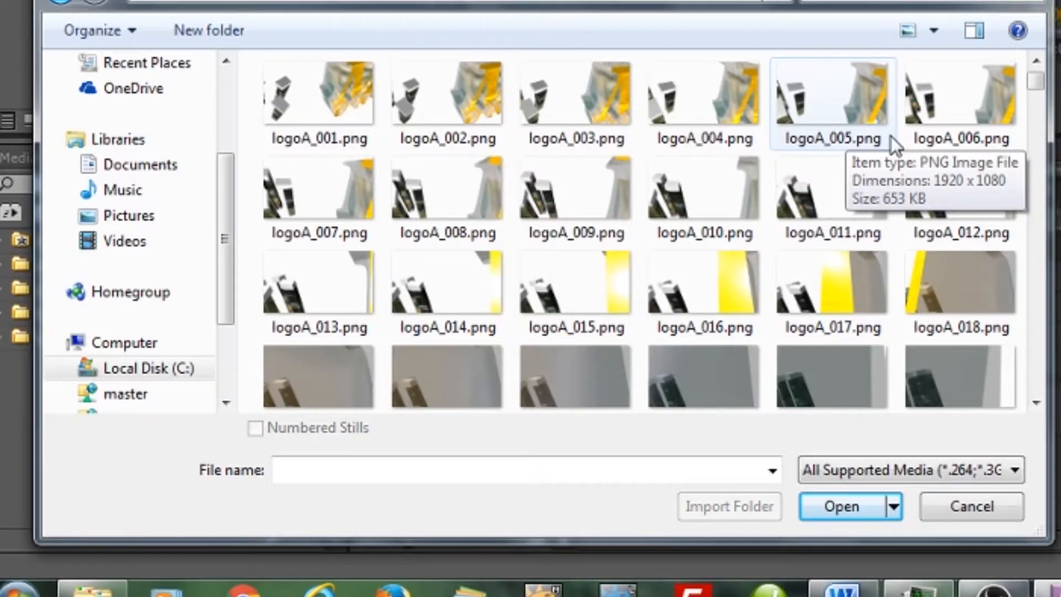
pyautogui.click(356, 97)
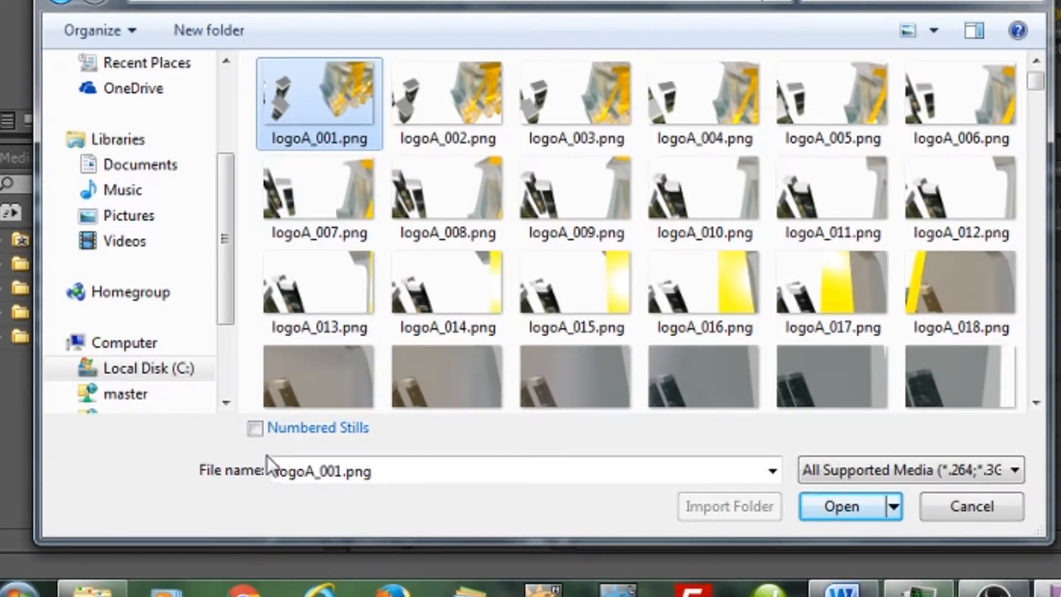
pyautogui.click(255, 428)
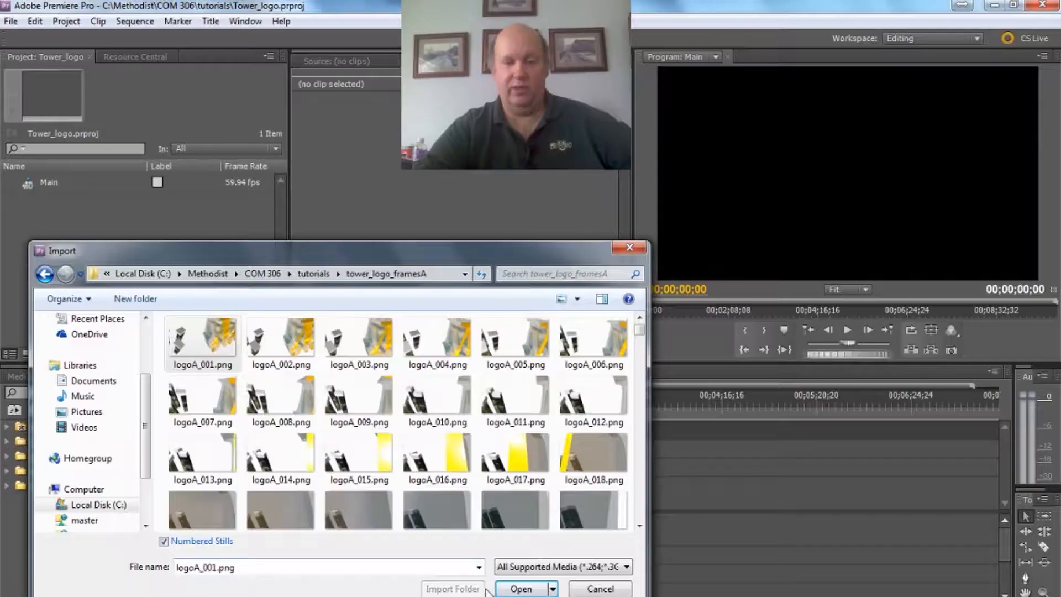
pyautogui.click(514, 589)
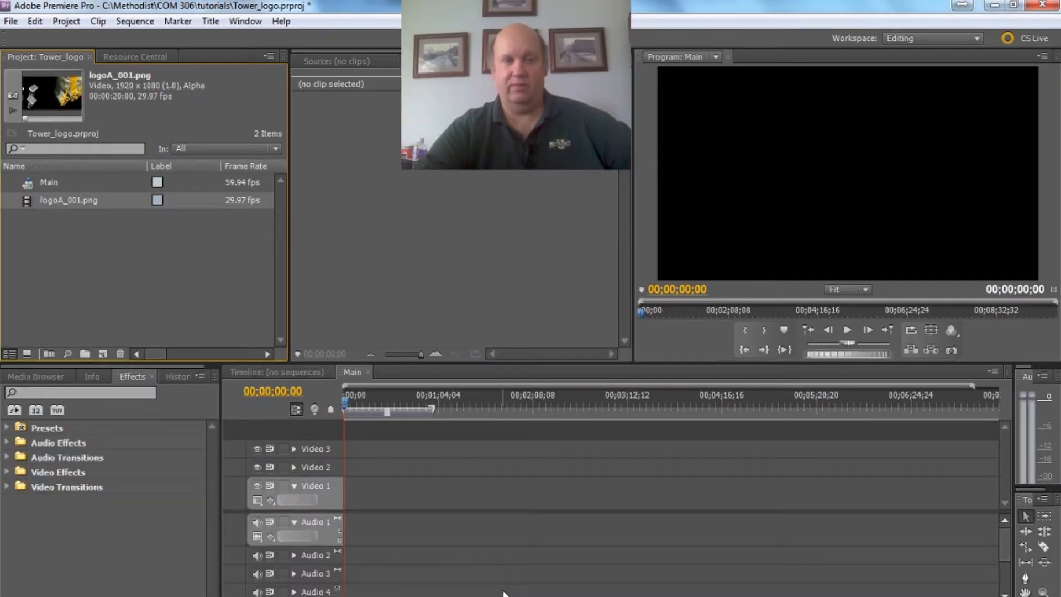
# Place the logoA_001.png clip at the start of Video 1 and scrub through its animation to 00;00;19;04
pyautogui.moveTo(25, 201); pyautogui.dragTo(354, 487)
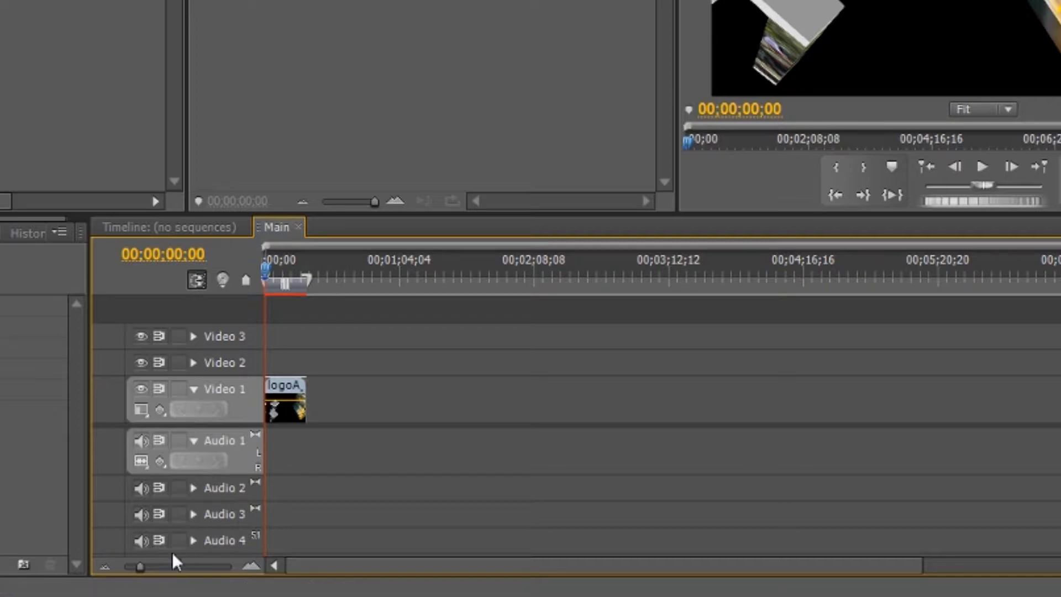
pyautogui.moveTo(140, 565); pyautogui.dragTo(170, 566)
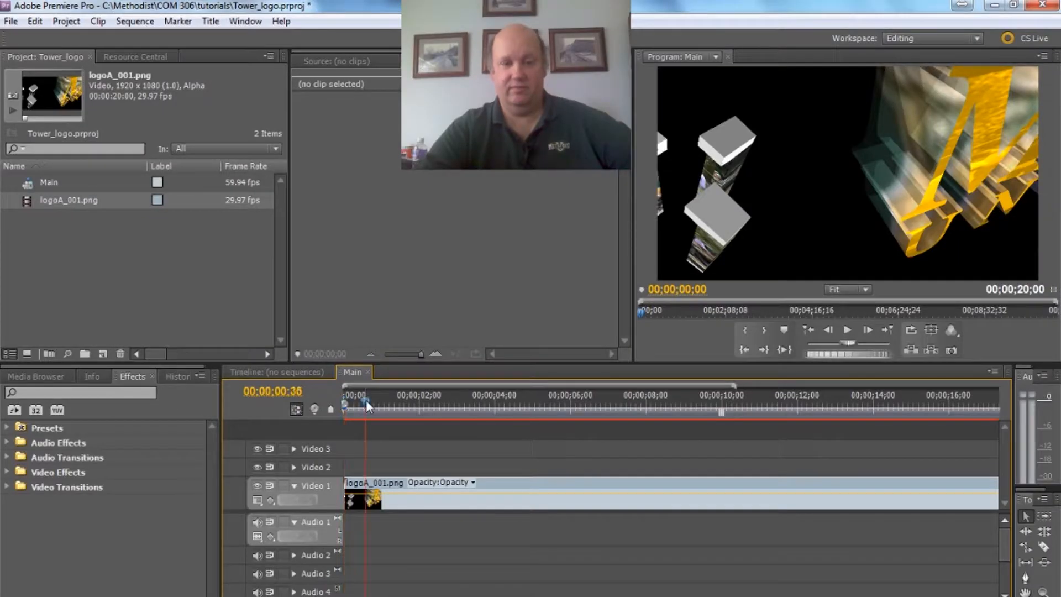
pyautogui.moveTo(296, 270); pyautogui.dragTo(315, 278)
pyautogui.moveTo(380, 407); pyautogui.dragTo(889, 419)
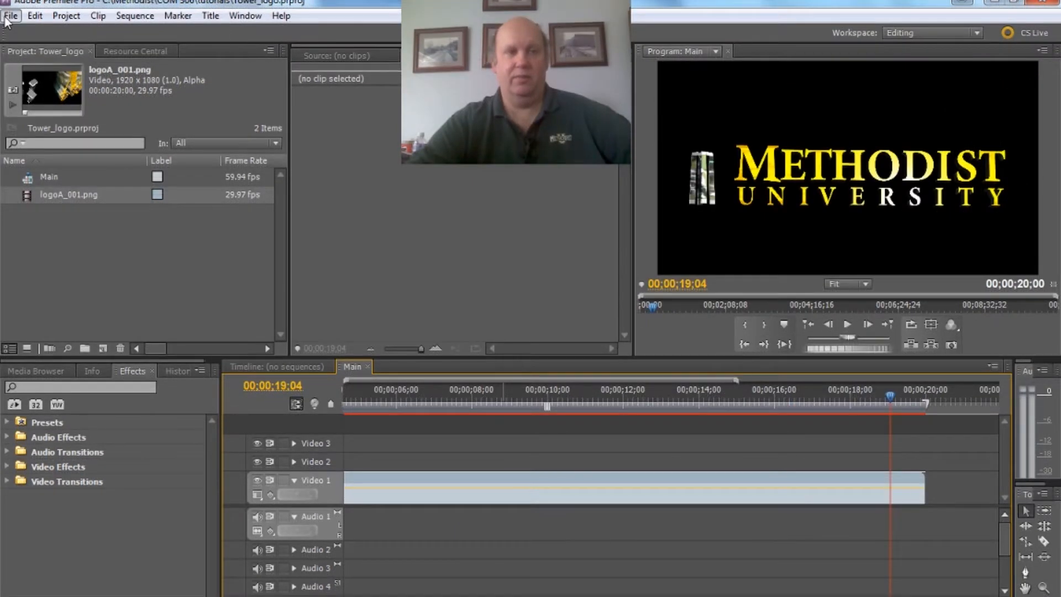
# Import the white logo frames from the tower_logo_framesb folder as numbered stills starting with glow_001.png
pyautogui.click(11, 15)
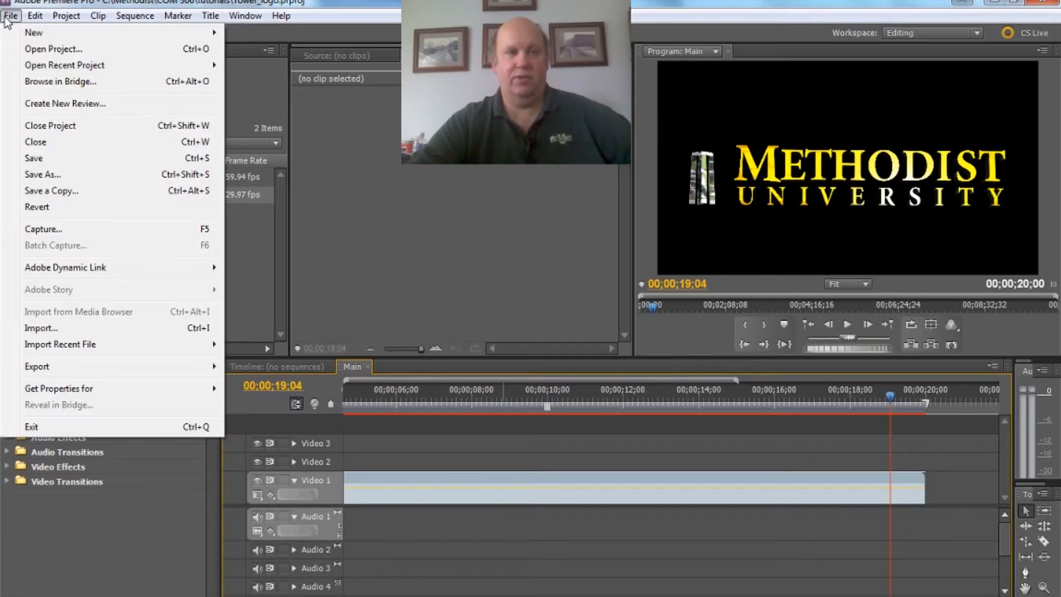
pyautogui.click(63, 327)
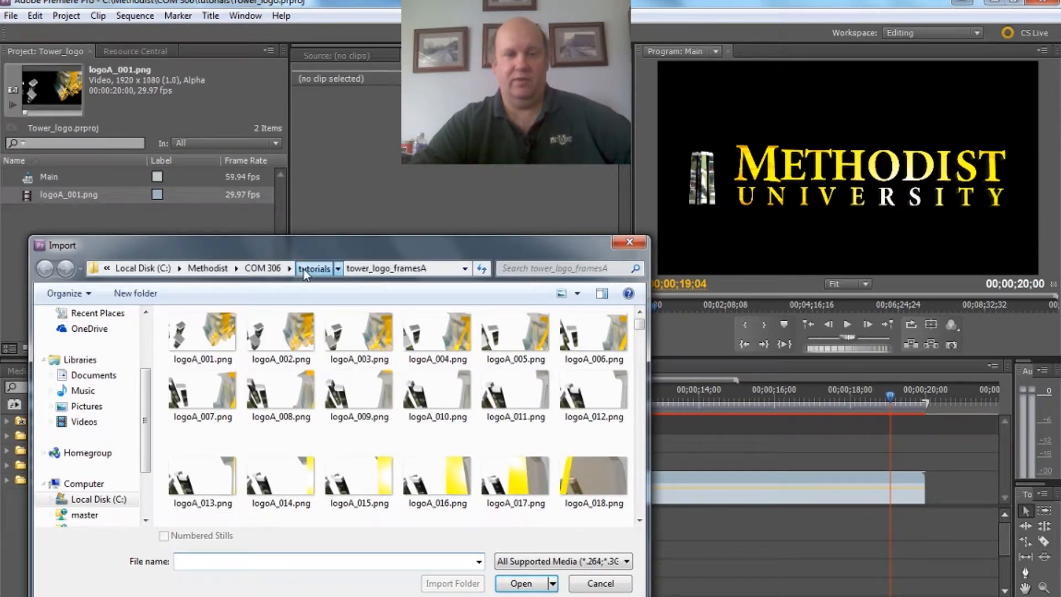
pyautogui.click(313, 268)
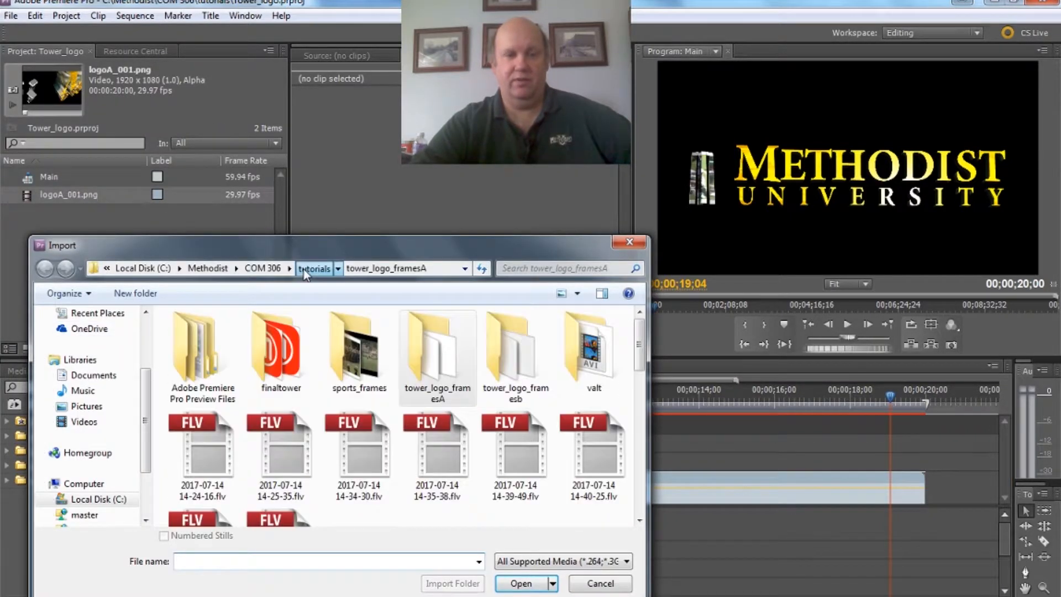
pyautogui.click(503, 346)
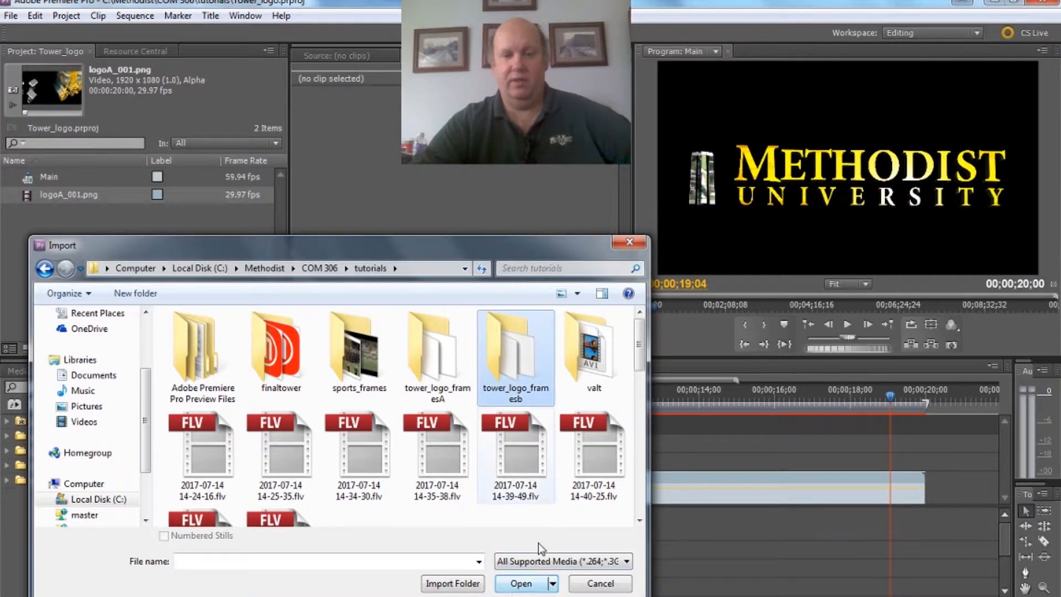
pyautogui.doubleClick(523, 365)
pyautogui.click(205, 346)
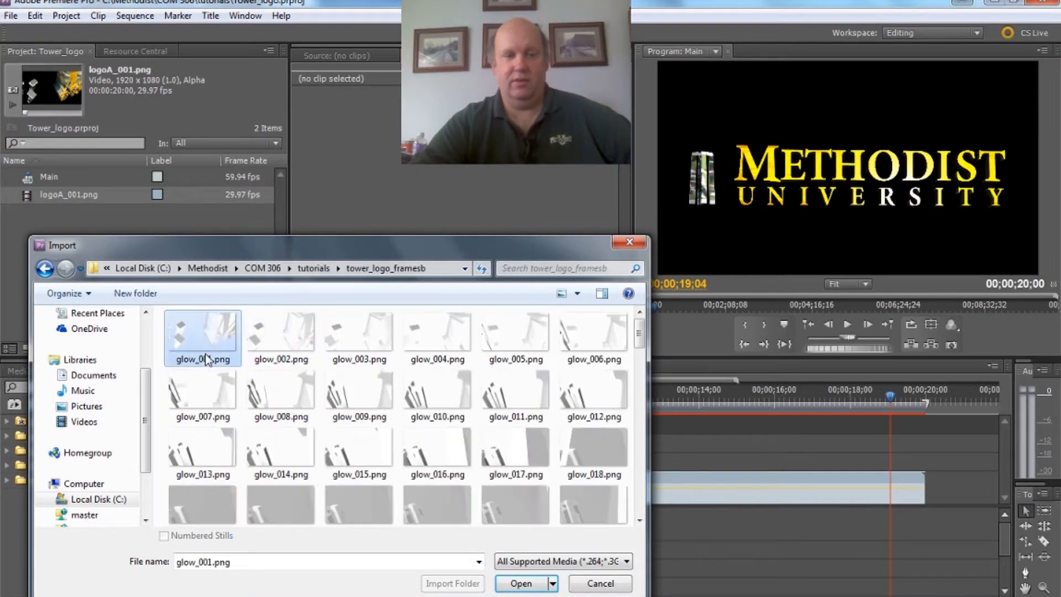
pyautogui.click(163, 536)
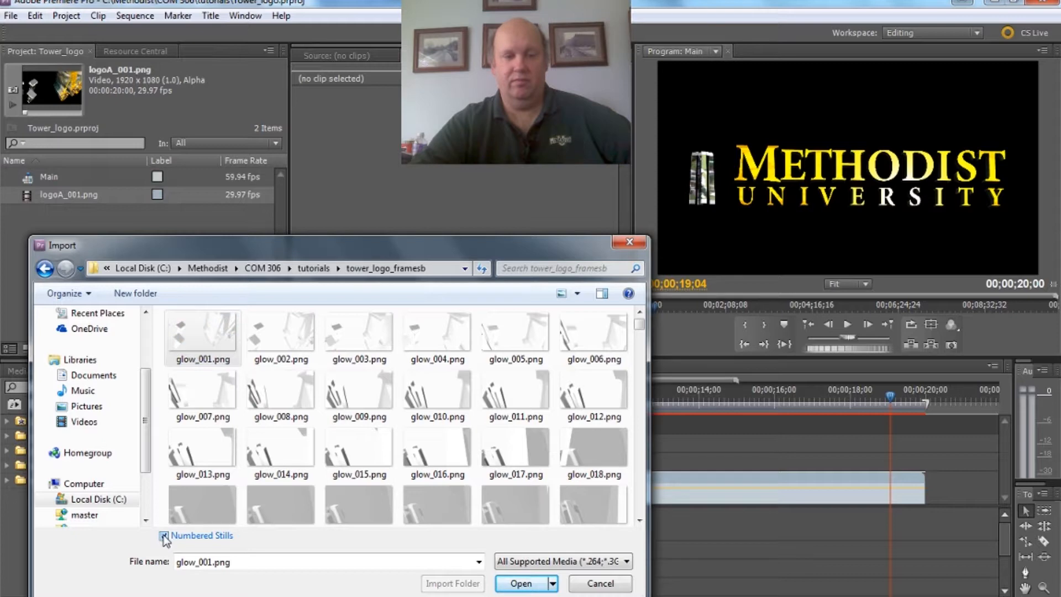
pyautogui.click(536, 583)
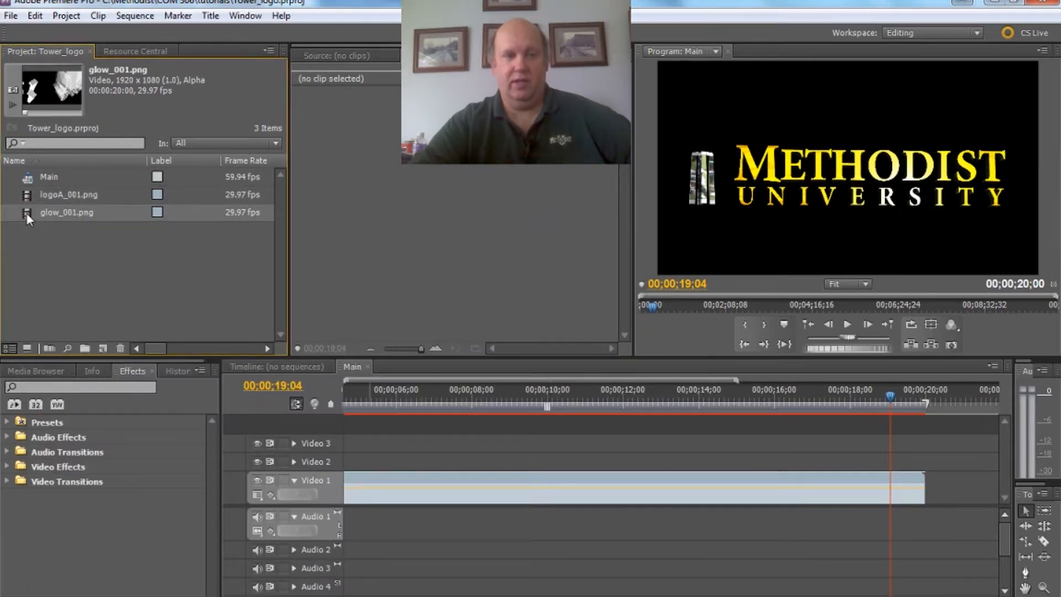
# Place the glow_001.png clip on Video 2, aligned with the start of the logoA_001.png clip
pyautogui.moveTo(25, 214); pyautogui.dragTo(352, 465)
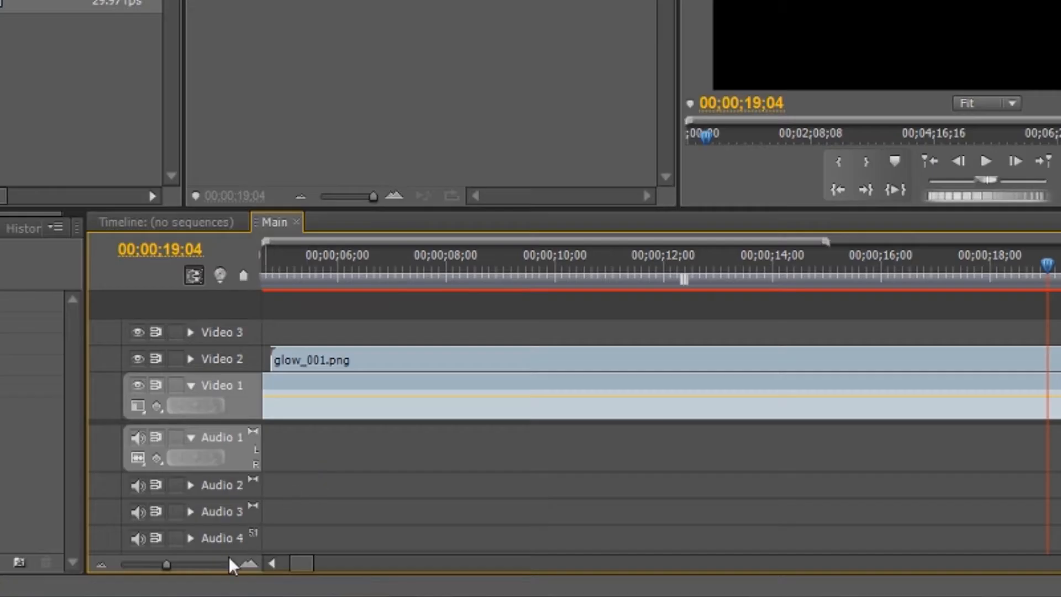
pyautogui.moveTo(166, 565); pyautogui.dragTo(159, 566)
pyautogui.moveTo(480, 359); pyautogui.dragTo(331, 366)
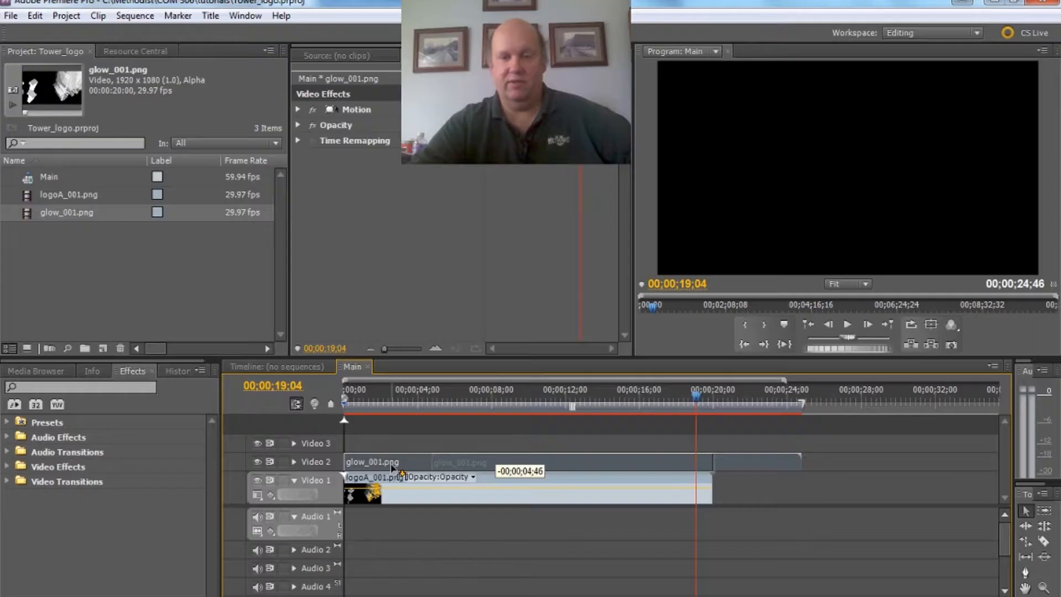
pyautogui.moveTo(393, 466); pyautogui.dragTo(391, 465)
# Split the glow_001.png clip at 00;00;02;38 and delete the part after the cut
pyautogui.click(356, 399)
pyautogui.moveTo(357, 399); pyautogui.dragTo(380, 399)
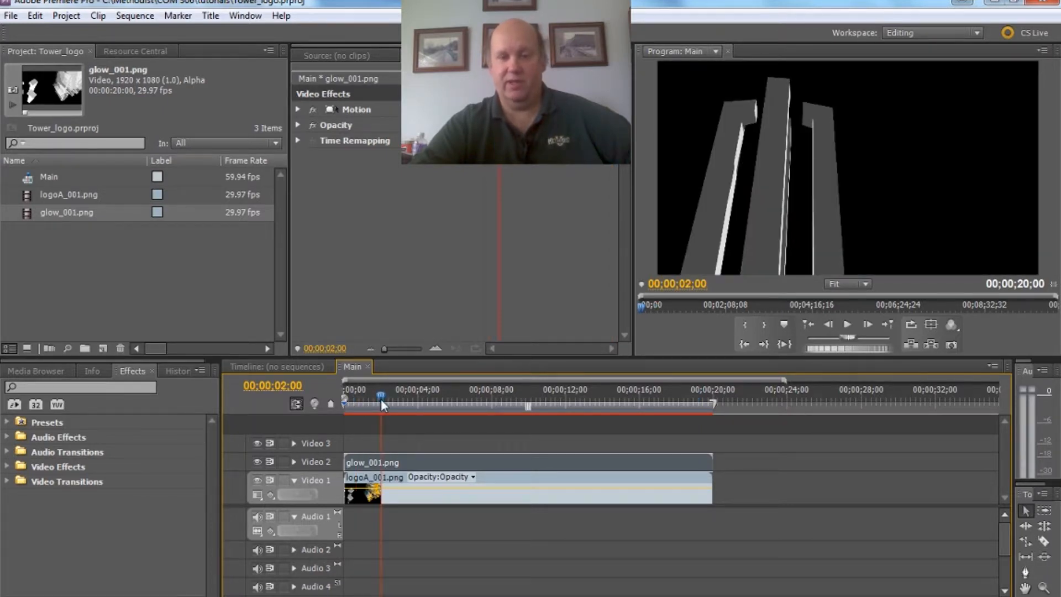
pyautogui.moveTo(380, 399); pyautogui.dragTo(394, 396)
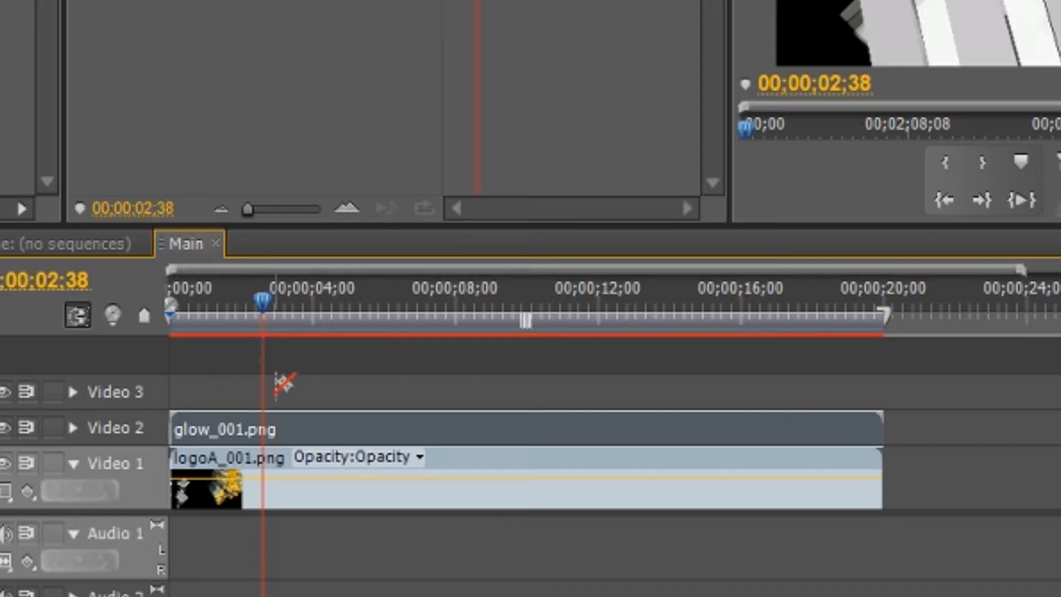
pyautogui.click(263, 428)
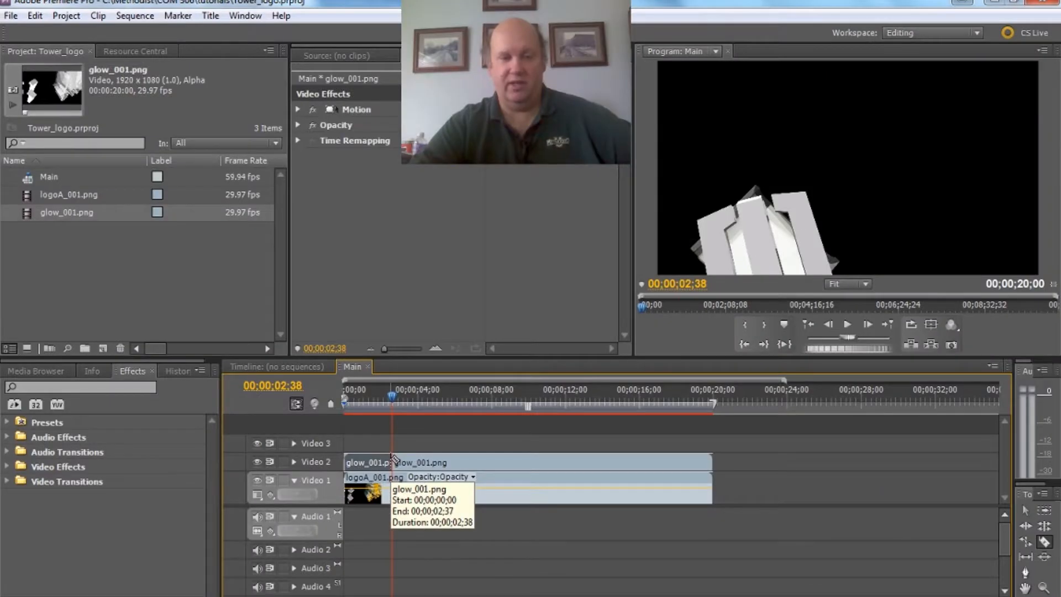
pyautogui.press('v')
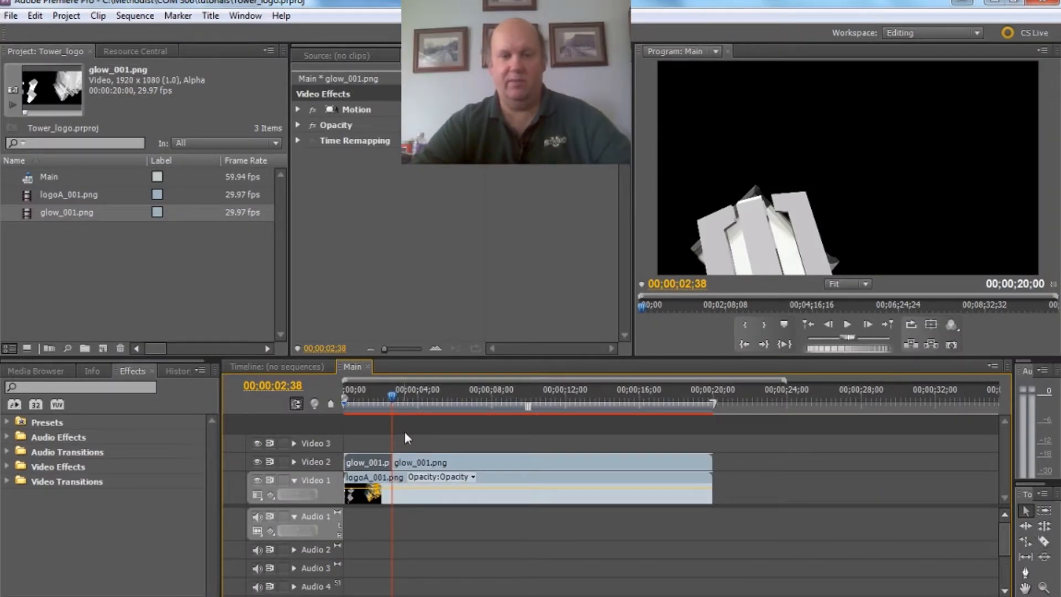
pyautogui.click(433, 460)
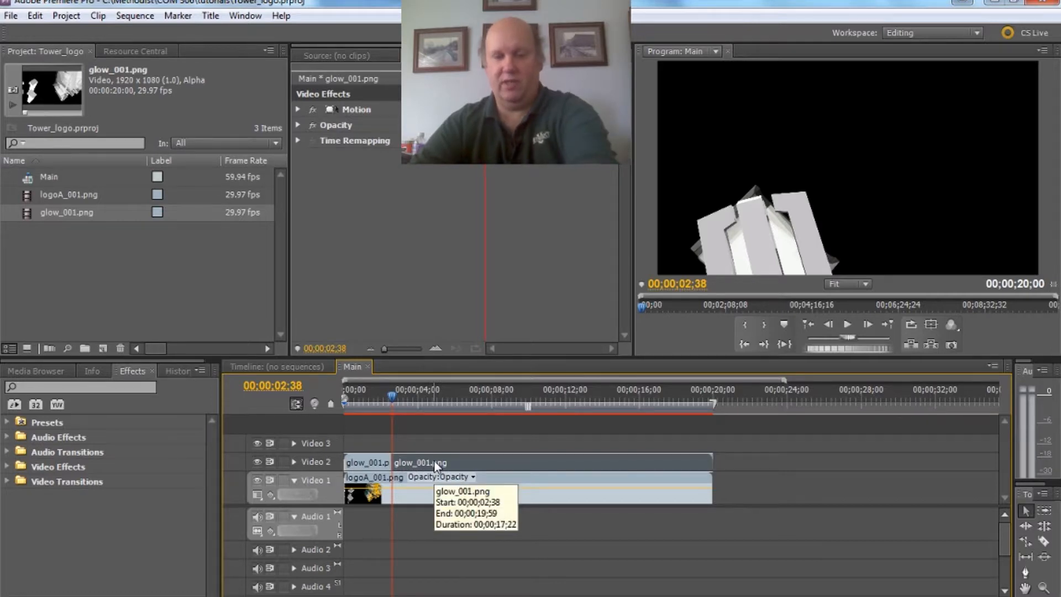
pyautogui.press('Delete')
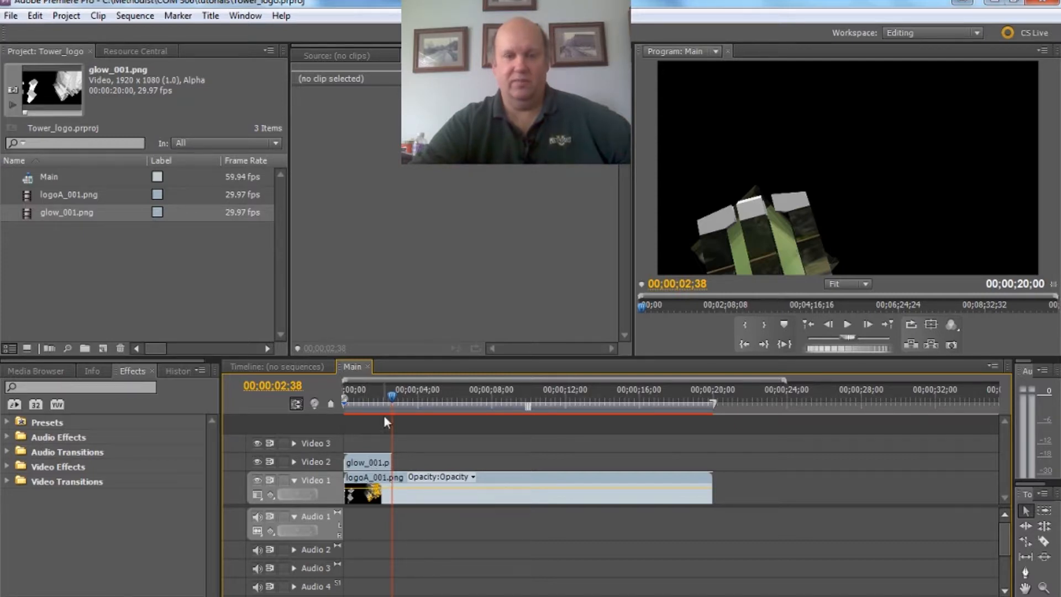
# Add a Cross Dissolve transition to the end of the glow_001.png clip on Video 2
pyautogui.moveTo(392, 396); pyautogui.dragTo(400, 397)
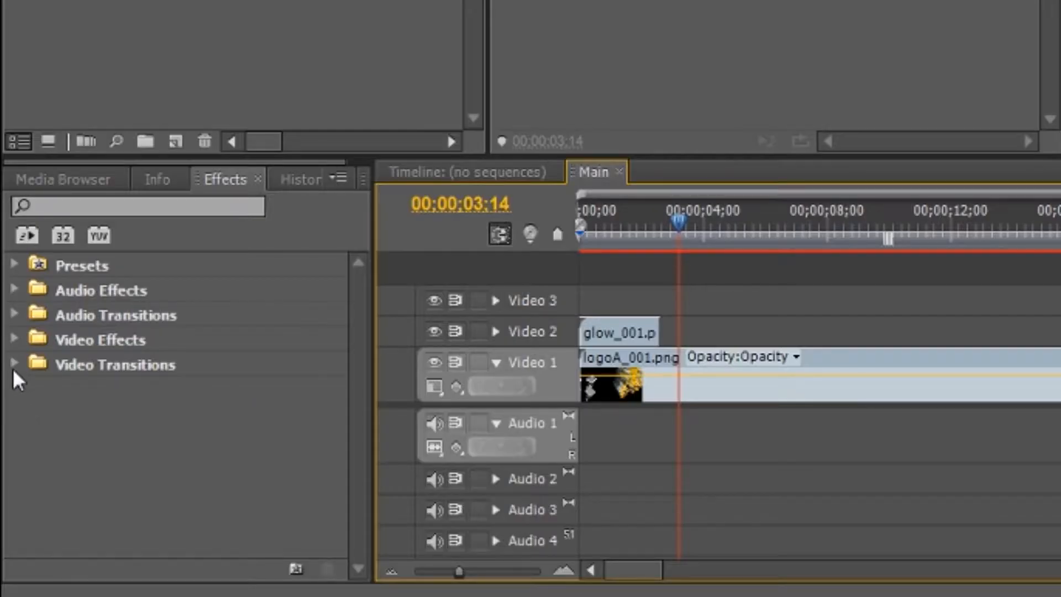
pyautogui.click(14, 363)
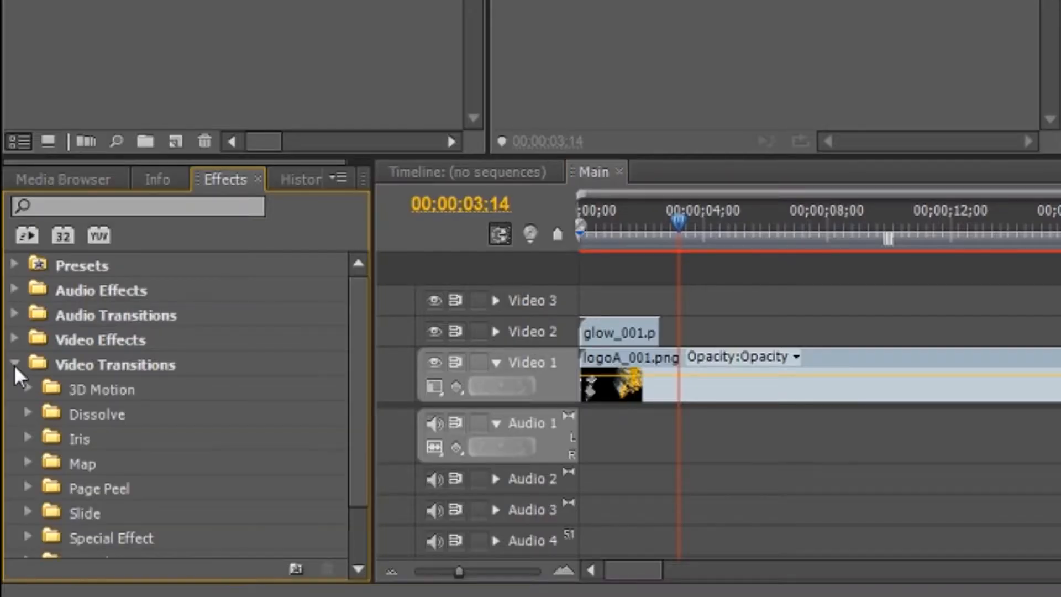
pyautogui.click(23, 413)
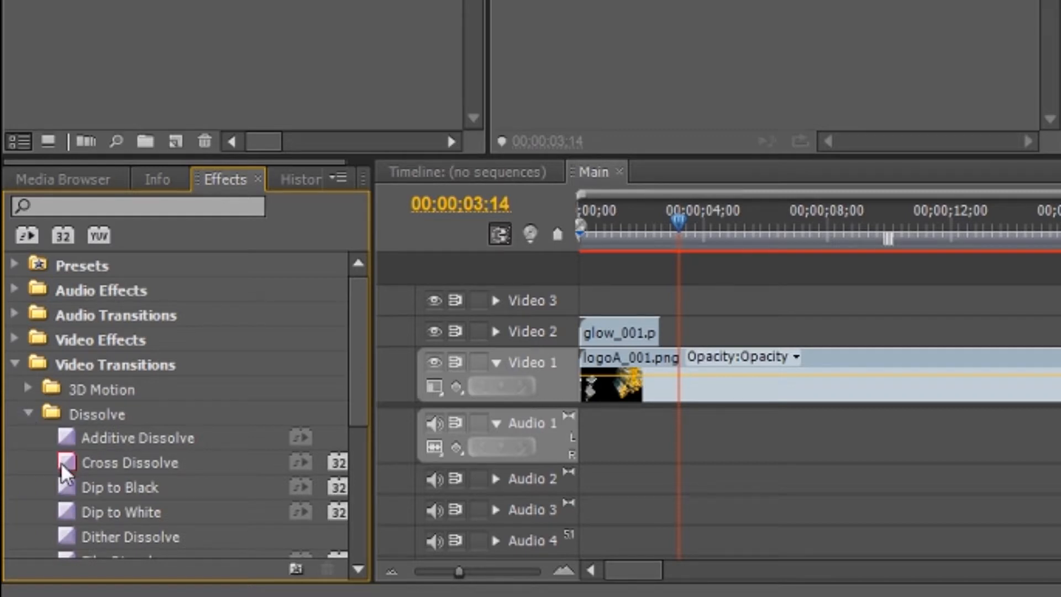
pyautogui.moveTo(61, 462); pyautogui.dragTo(648, 335)
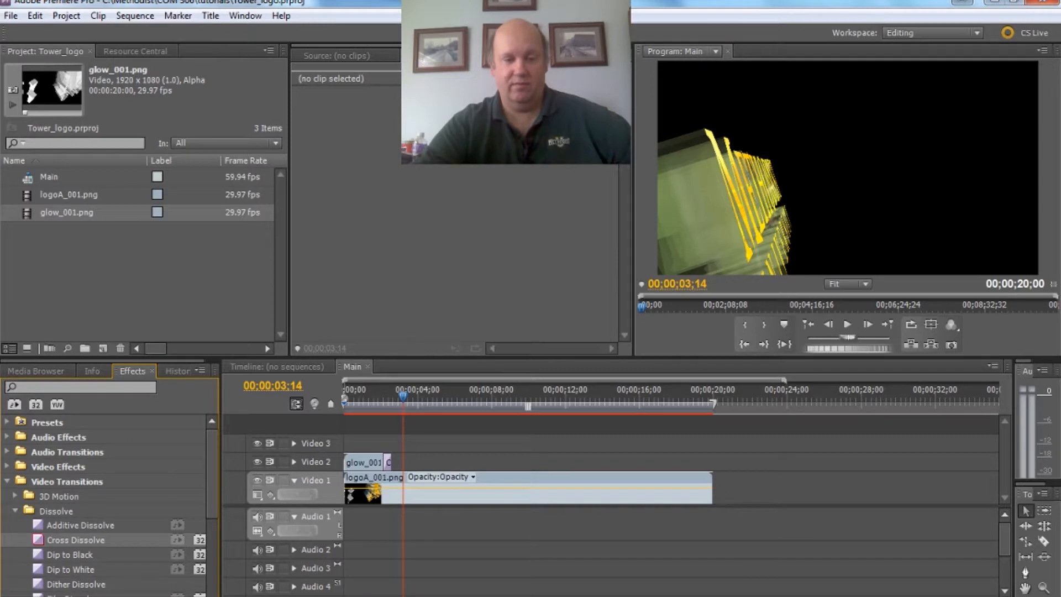
# Lengthen the Cross Dissolve so it begins shortly after the one-second mark, and scrub through the fade to 00;00;03;01
pyautogui.press('=')
pyautogui.press('=')
pyautogui.press('=')
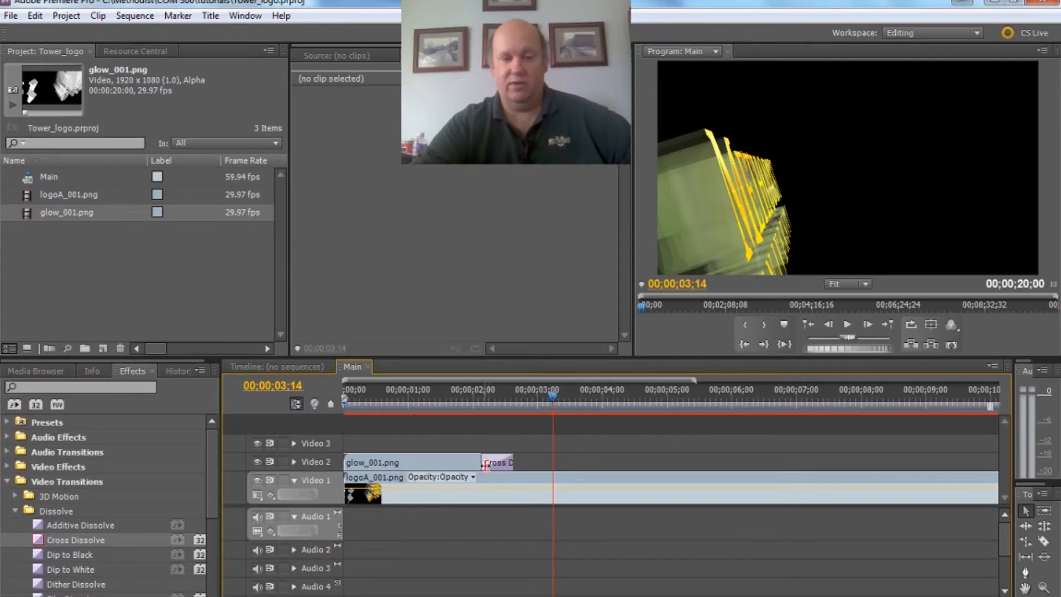
pyautogui.moveTo(485, 466); pyautogui.dragTo(420, 466)
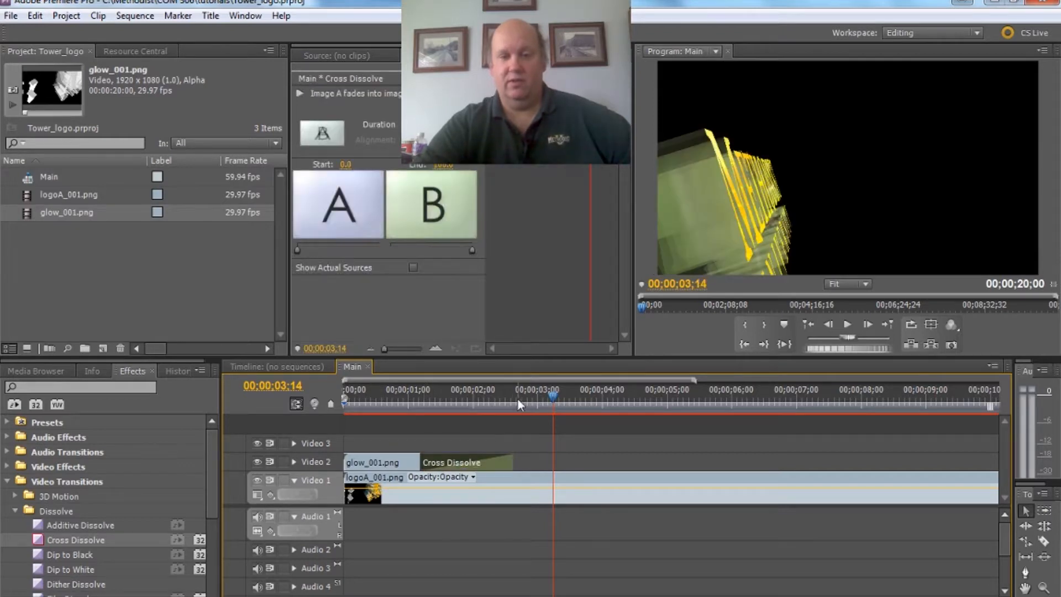
pyautogui.moveTo(393, 396); pyautogui.dragTo(540, 399)
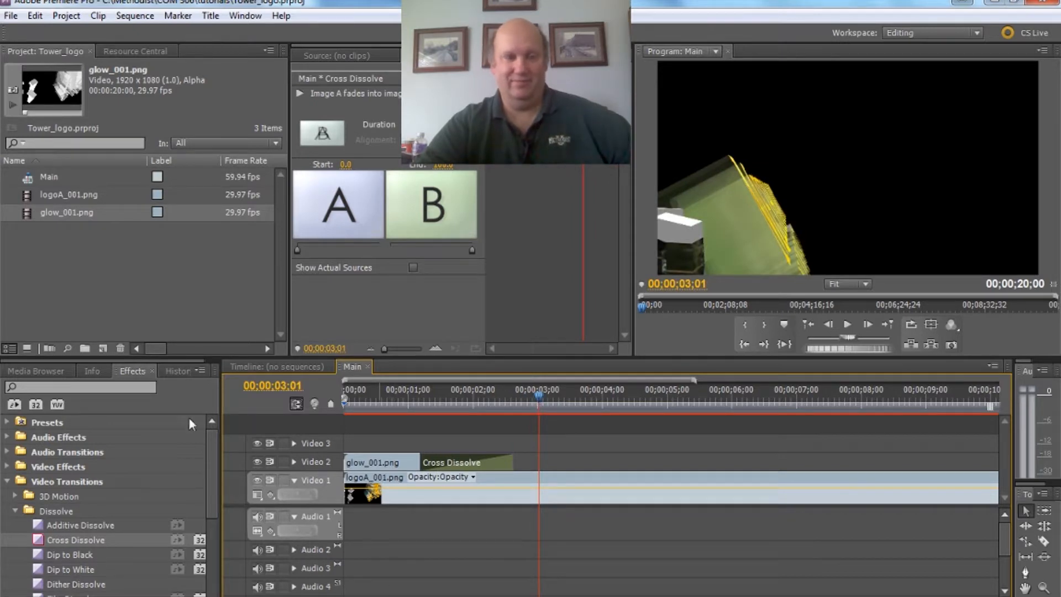
# Save the project, and import MethodistUniversity.jpg from the tutorials folder
pyautogui.click(7, 18)
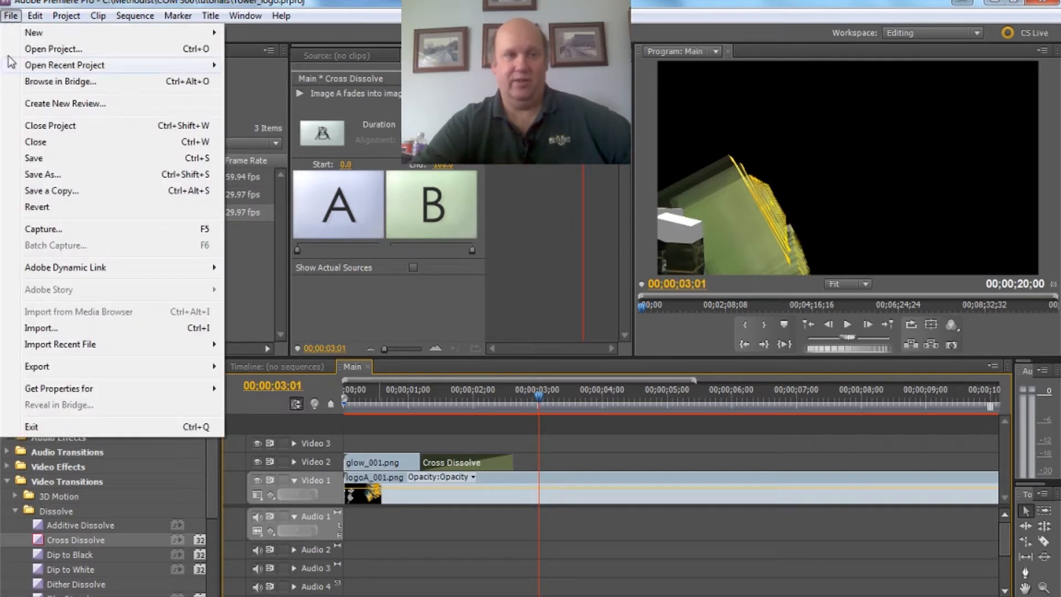
pyautogui.click(35, 155)
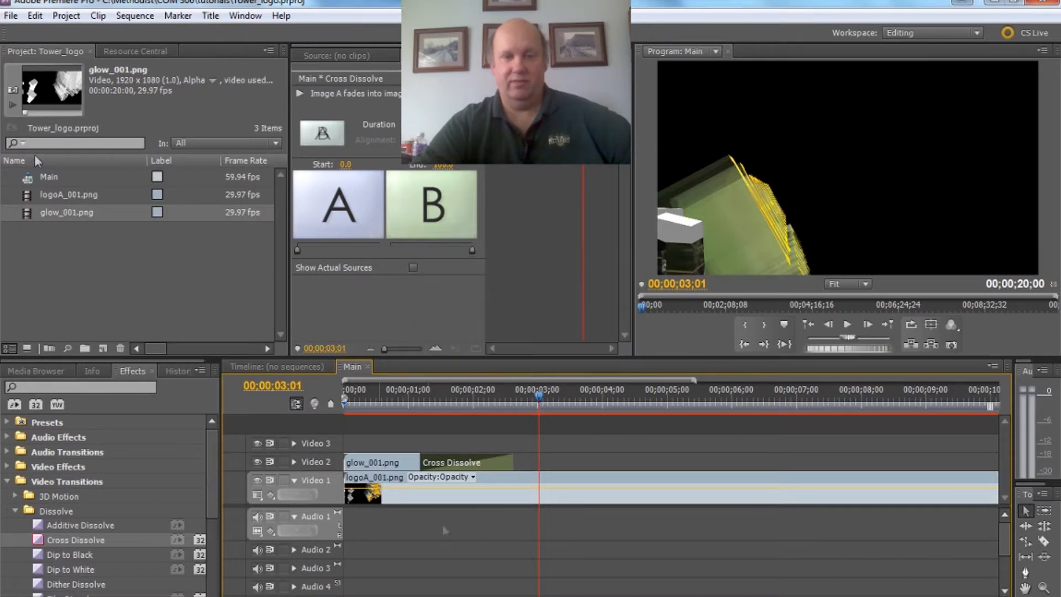
pyautogui.hscroll(10, 671, 469)
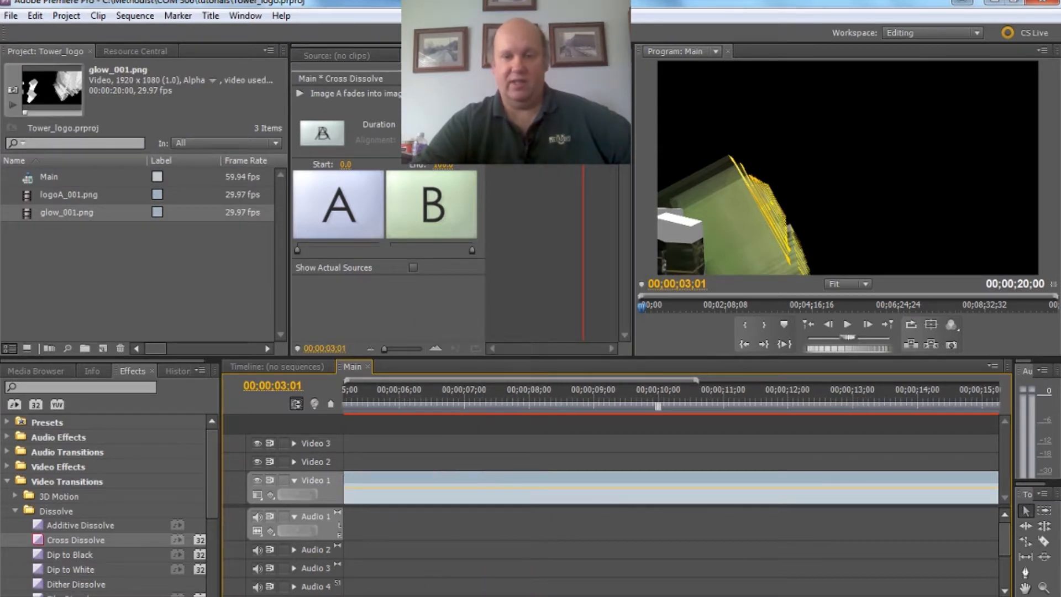
pyautogui.hscroll(-8, 671, 469)
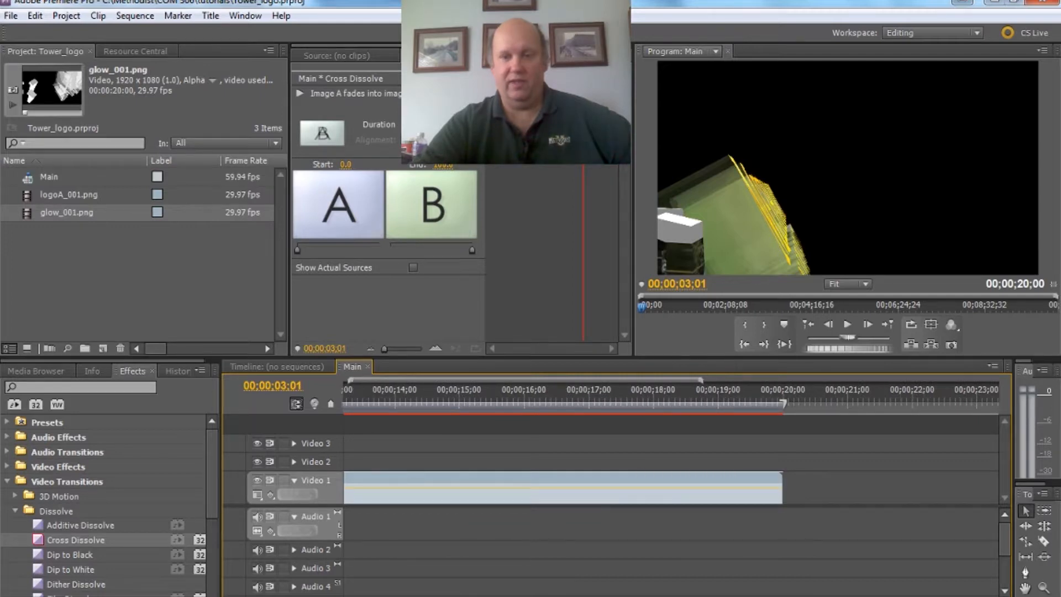
pyautogui.click(11, 16)
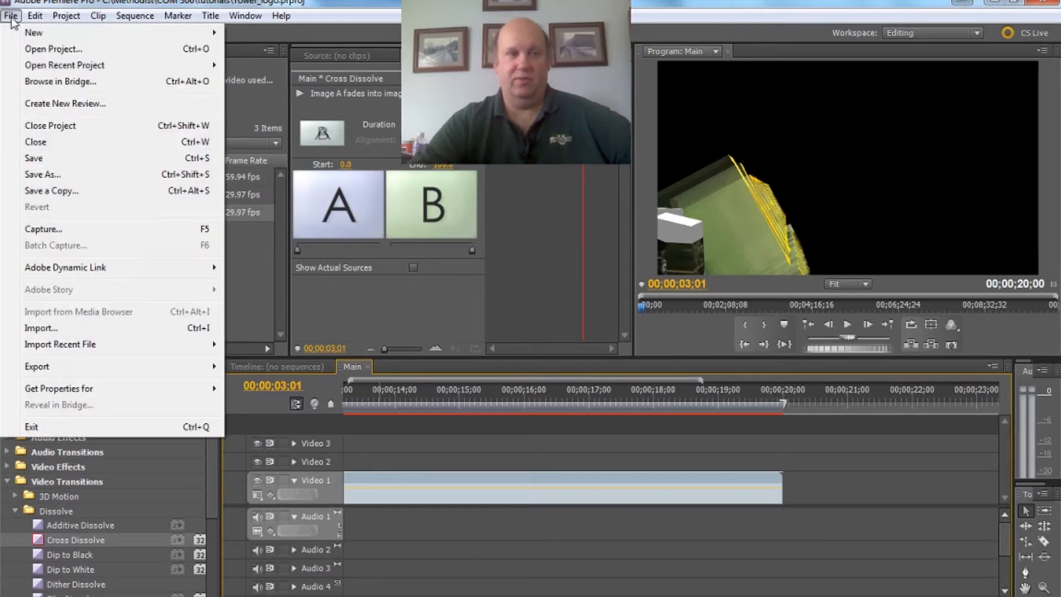
pyautogui.click(60, 324)
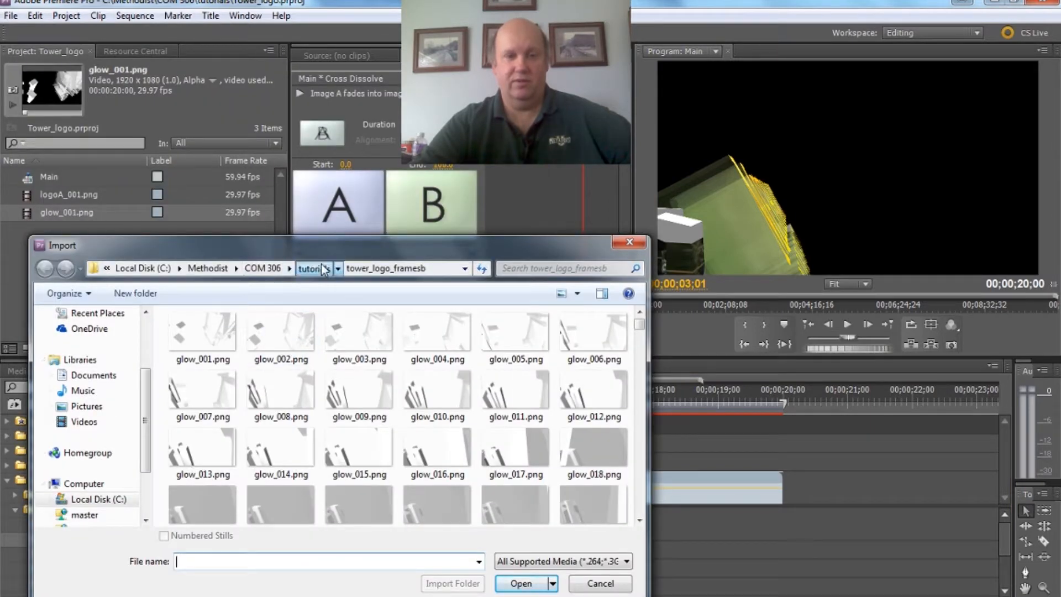
pyautogui.click(312, 268)
pyautogui.moveTo(640, 342); pyautogui.dragTo(631, 433)
pyautogui.click(371, 417)
pyautogui.click(518, 583)
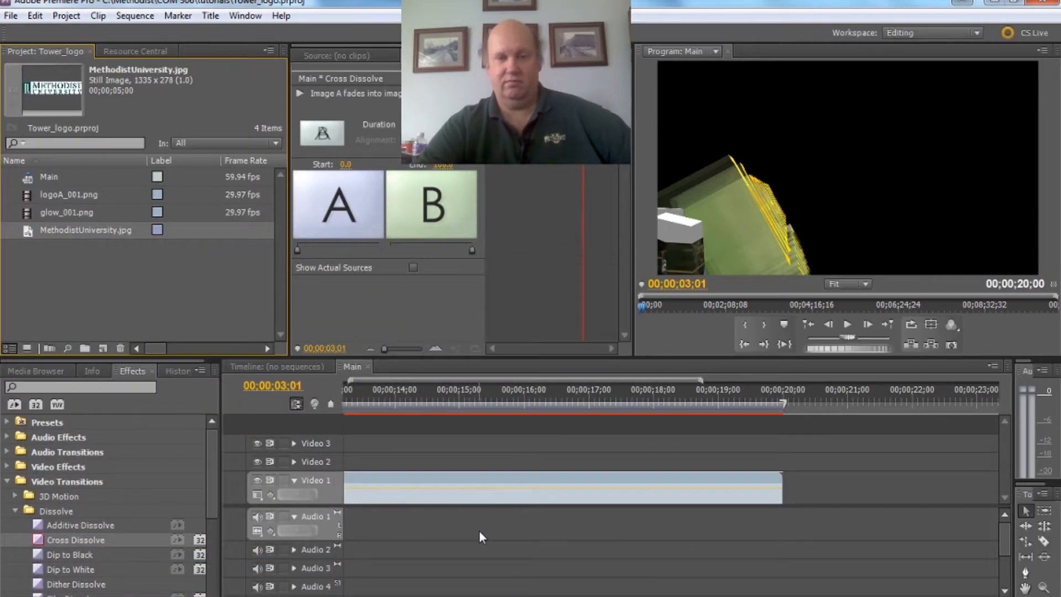
# Place MethodistUniversity.jpg on Video 2 so it overlaps the end of the logoA_001.png clip, and scrub to 00;00;19;30
pyautogui.moveTo(26, 229); pyautogui.dragTo(788, 478)
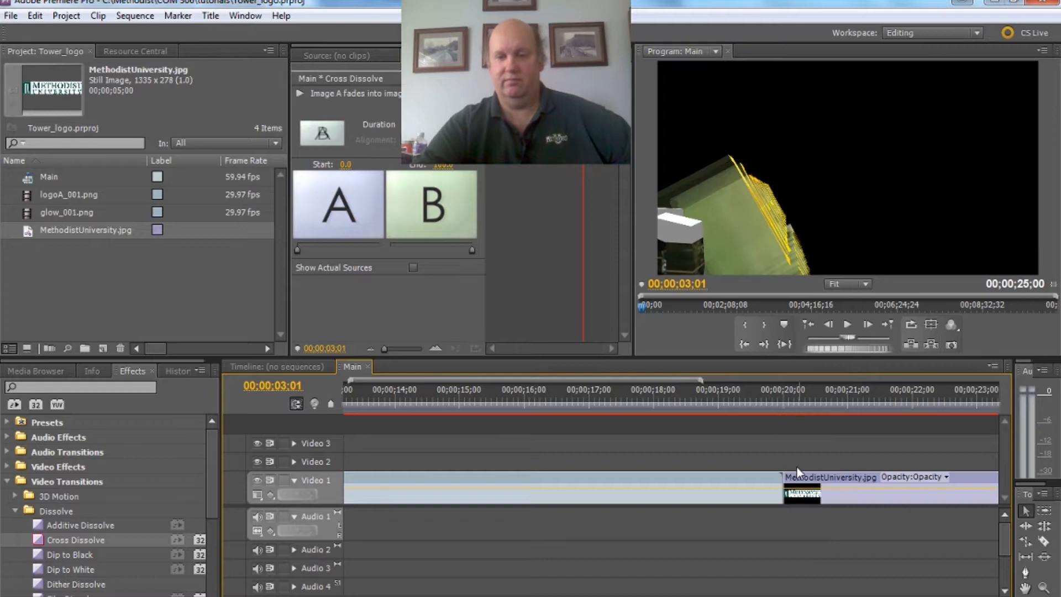
pyautogui.click(831, 401)
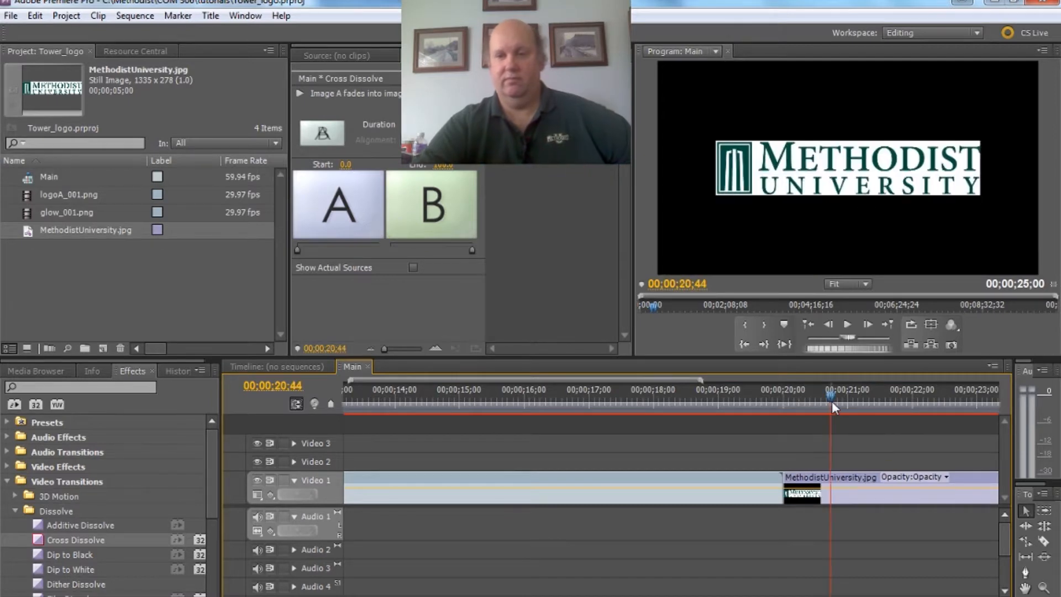
pyautogui.click(808, 462)
pyautogui.click(851, 476)
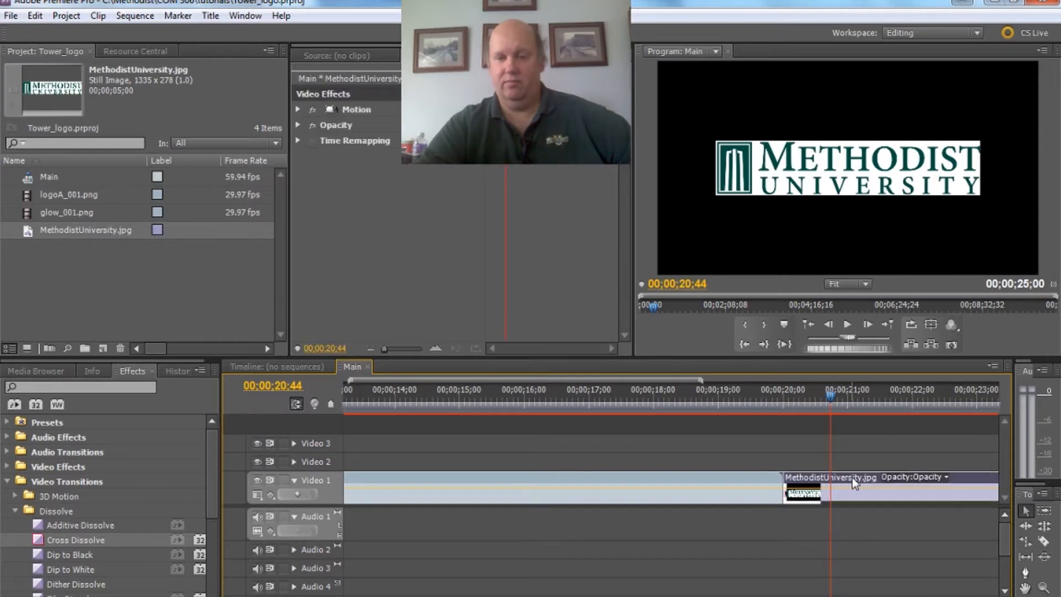
pyautogui.doubleClick(852, 477)
pyautogui.moveTo(804, 480); pyautogui.dragTo(751, 464)
pyautogui.moveTo(690, 400); pyautogui.dragTo(750, 405)
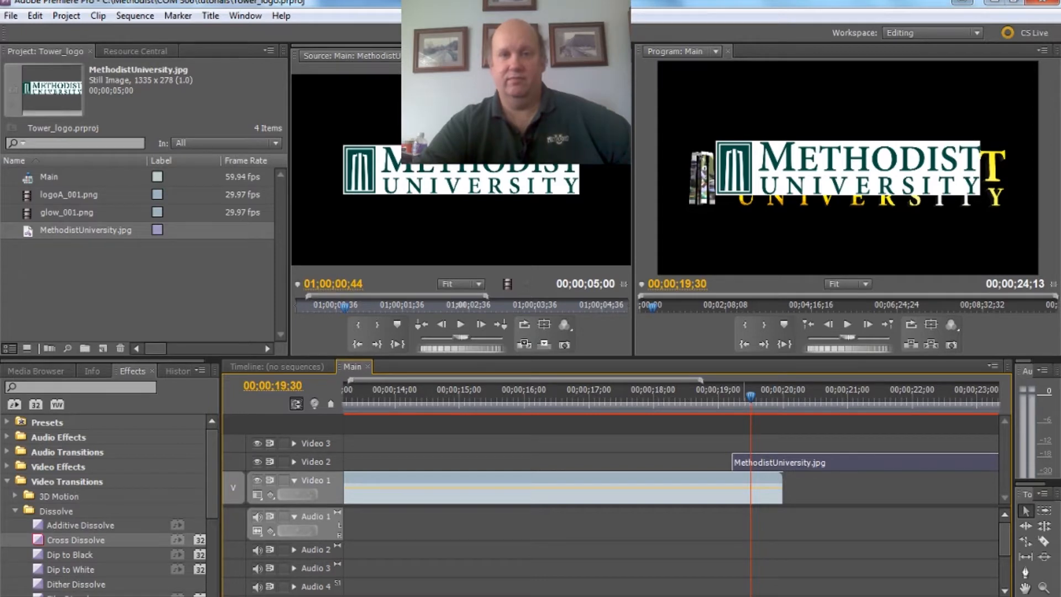
# Enlarge the MethodistUniversity.jpg clip to a scale of about 131 and lower its opacity to 49%
pyautogui.hotkey('shift', '5')
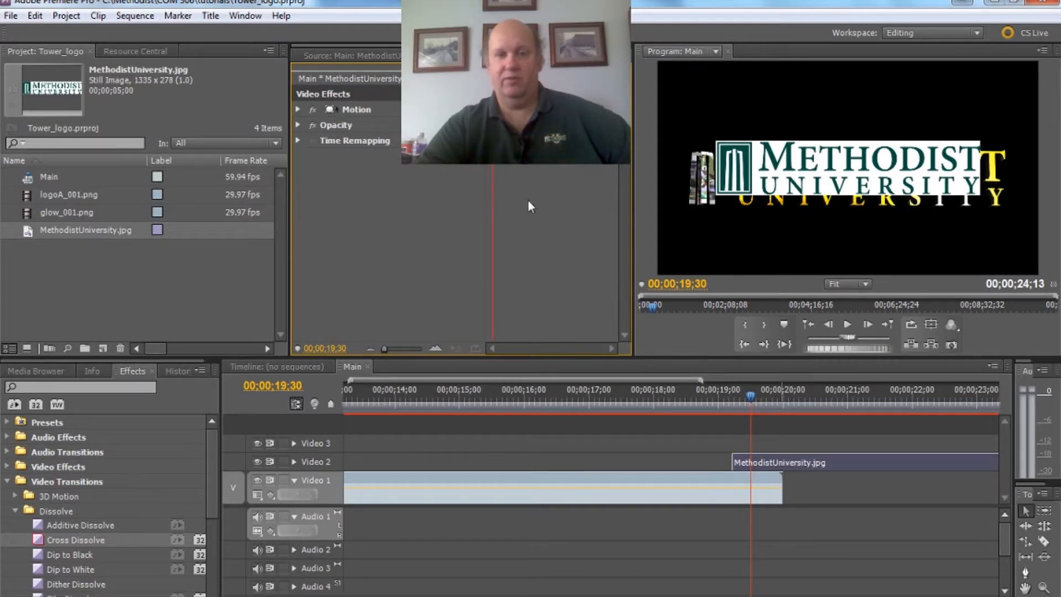
pyautogui.click(298, 110)
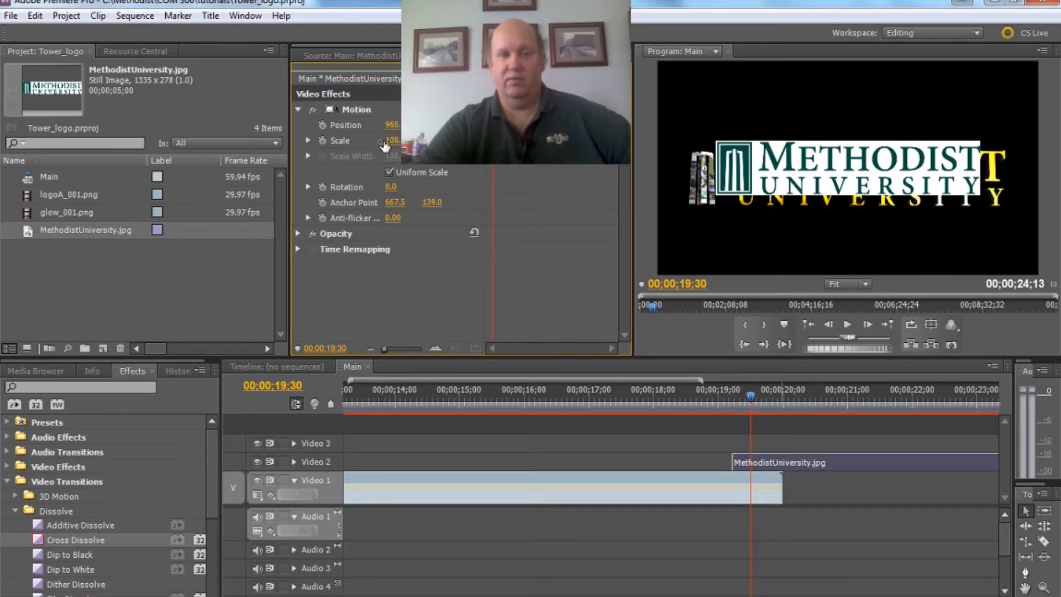
pyautogui.moveTo(387, 142); pyautogui.dragTo(404, 142)
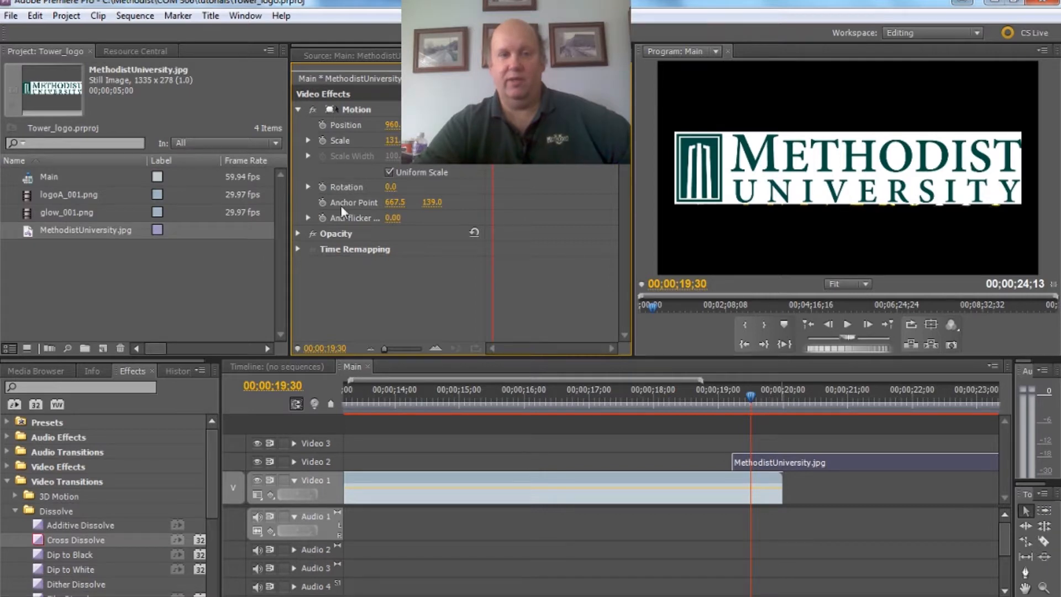
pyautogui.click(297, 234)
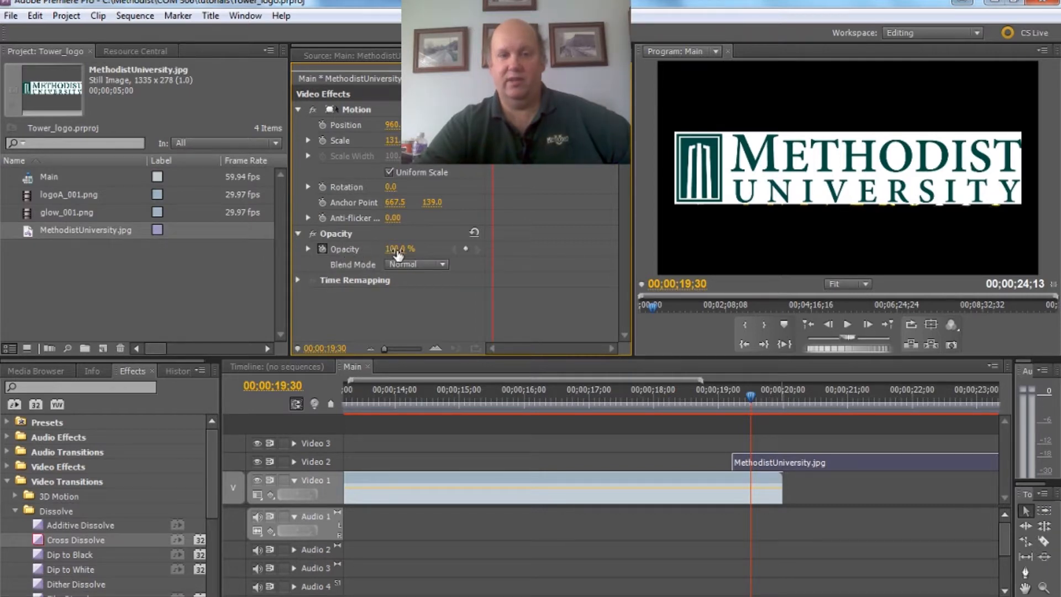
pyautogui.moveTo(397, 249); pyautogui.dragTo(368, 249)
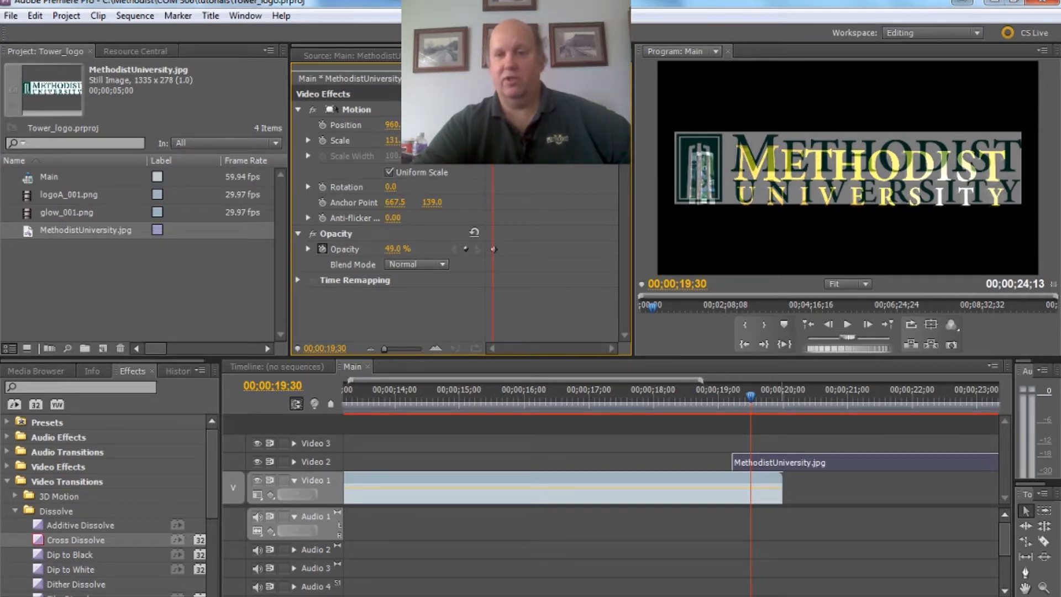
# Align MethodistUniversity.jpg with the rendered logo, using a scale of about 118 and horizontal position of about 925, and restore opacity to 100%
pyautogui.moveTo(431, 125); pyautogui.dragTo(455, 125)
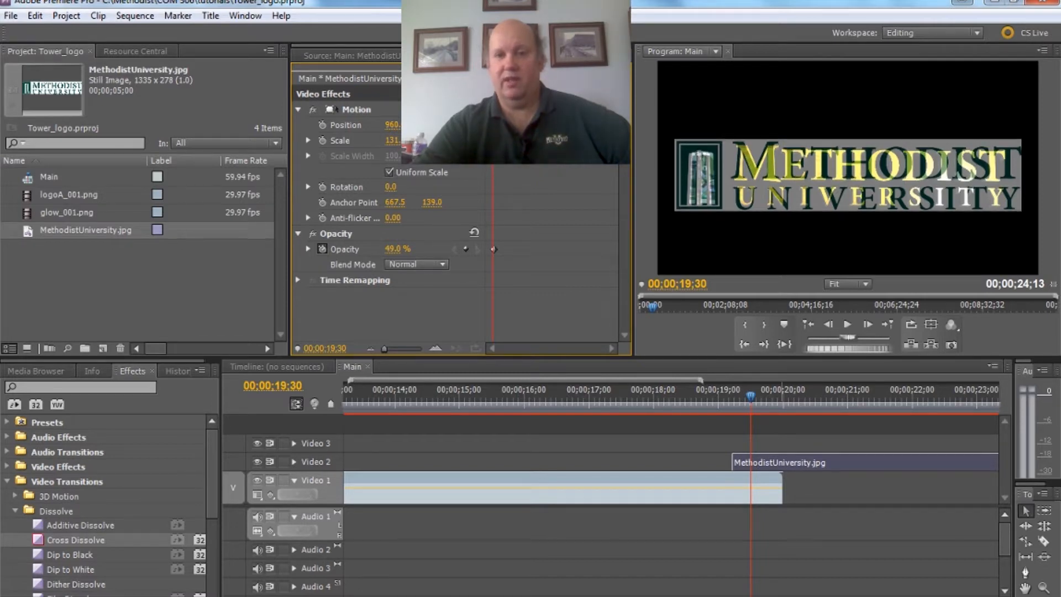
pyautogui.moveTo(419, 141); pyautogui.dragTo(408, 141)
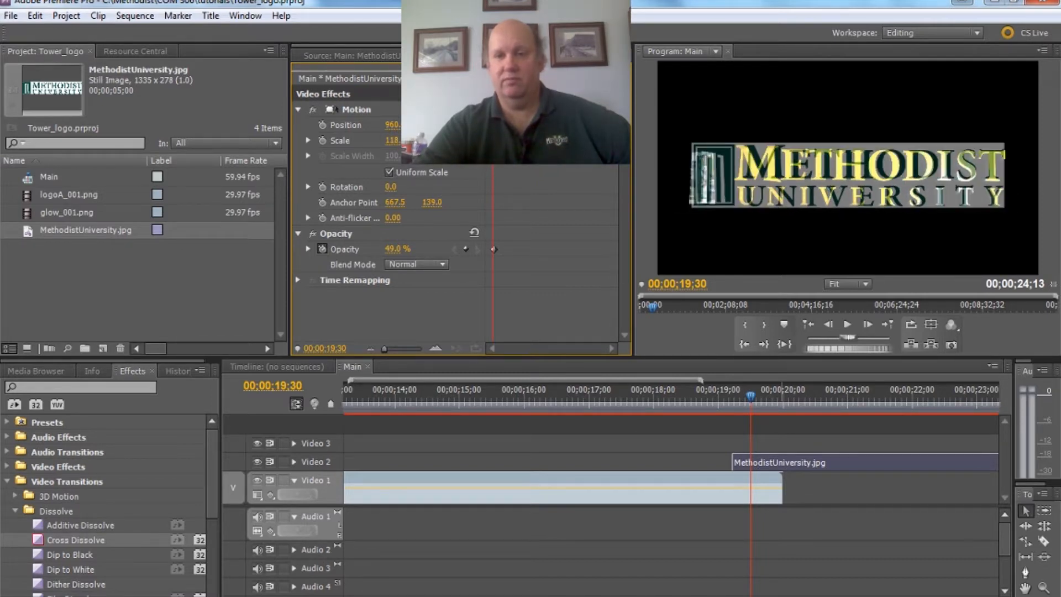
pyautogui.moveTo(403, 124); pyautogui.dragTo(377, 125)
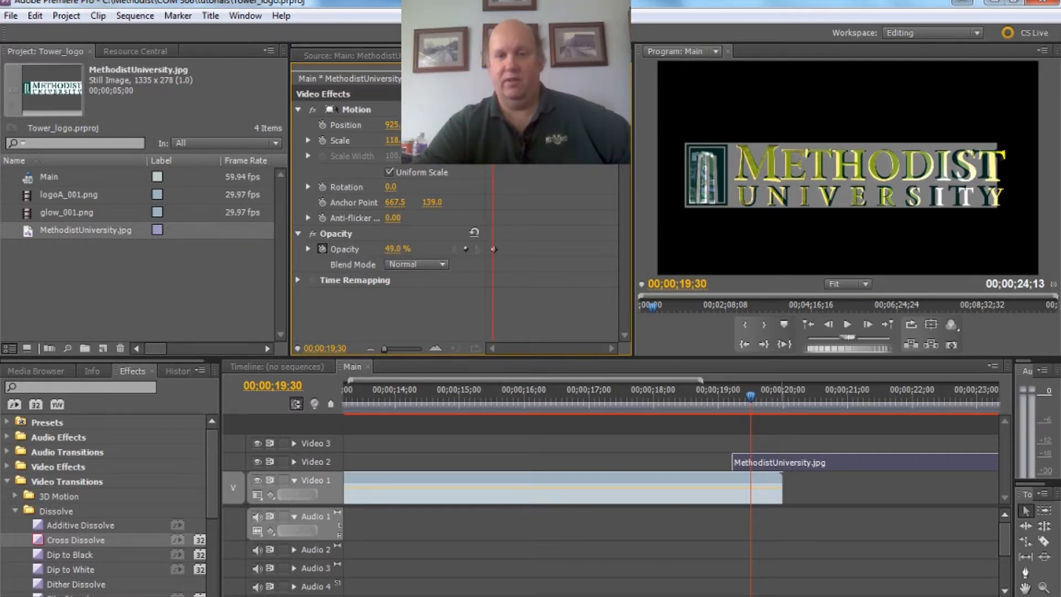
pyautogui.moveTo(393, 250); pyautogui.dragTo(423, 249)
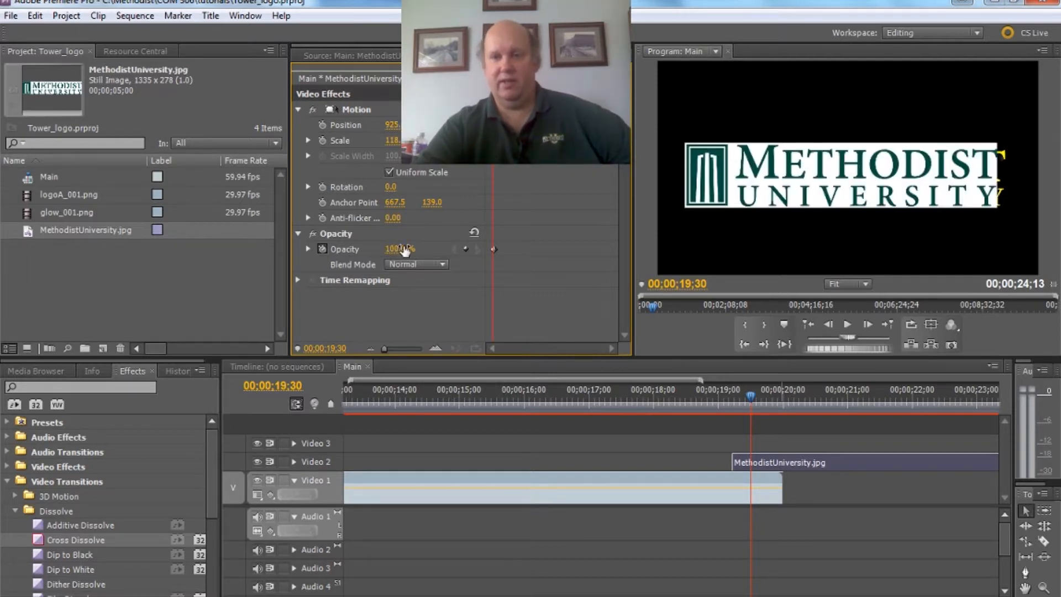
# Create a white (FFFFFF) color matte at 1920 x 1080 with the default name Color Matte
pyautogui.click(8, 16)
pyautogui.moveTo(27, 33)
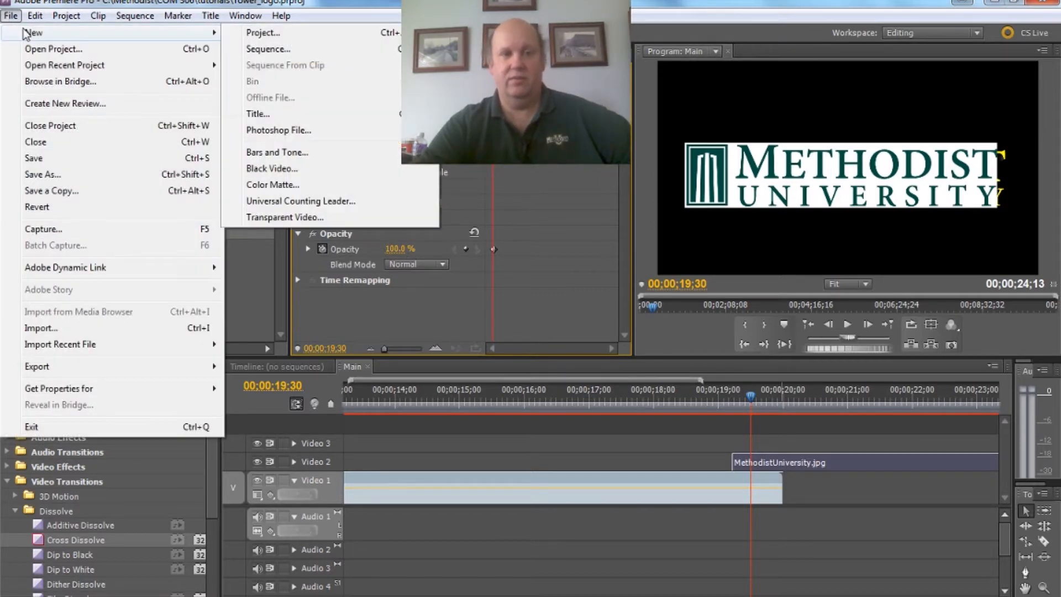
pyautogui.click(298, 182)
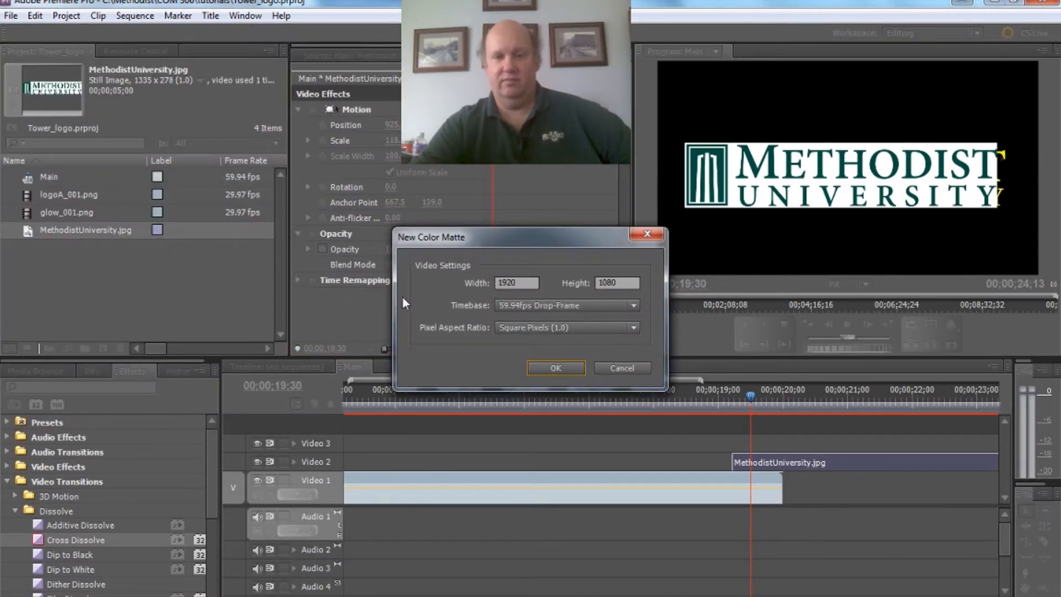
pyautogui.click(569, 365)
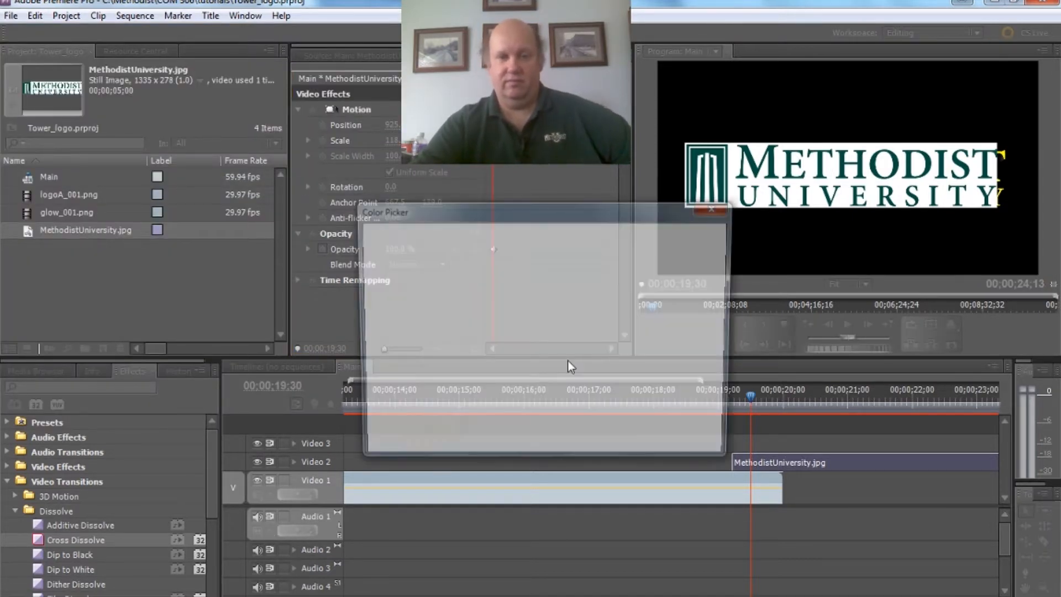
pyautogui.moveTo(487, 279); pyautogui.dragTo(354, 440)
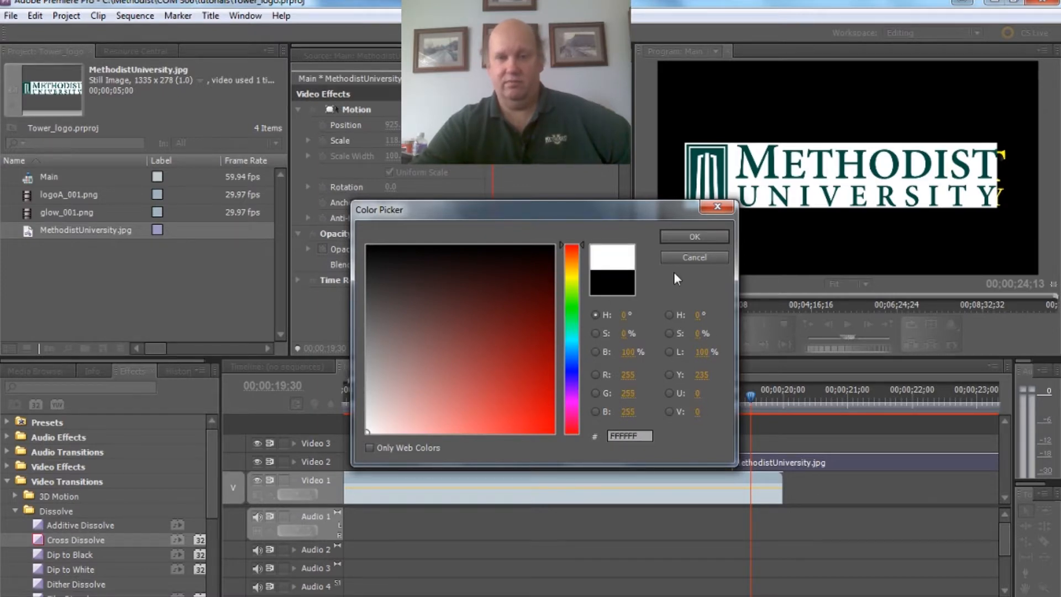
pyautogui.click(702, 240)
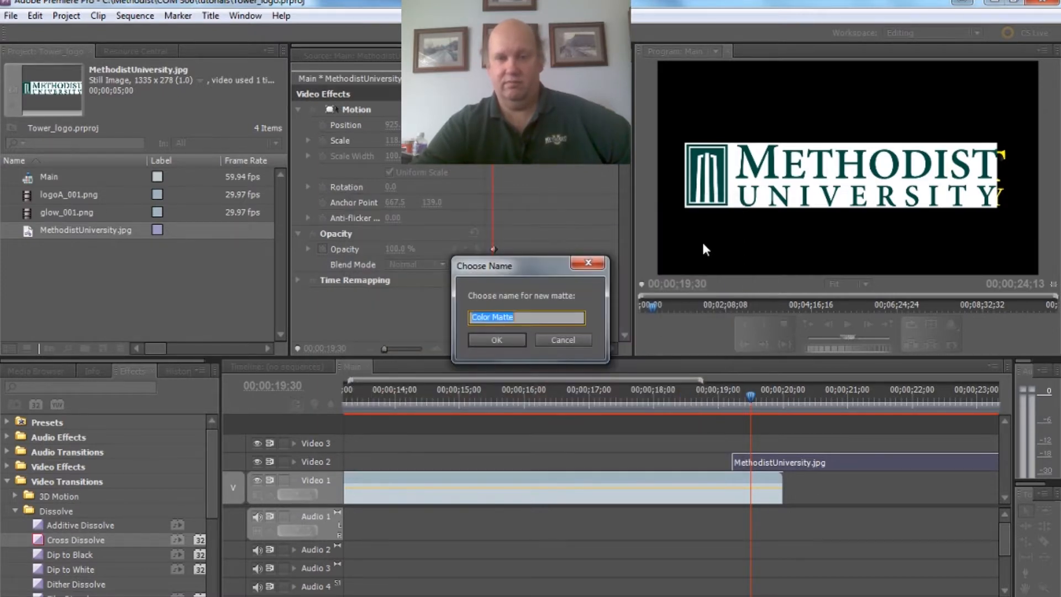
pyautogui.click(500, 339)
# Move MethodistUniversity.jpg to Video 3, place the Color Matte beneath it on Video 2 with aligned starts, and scrub to 00;00;19;09
pyautogui.moveTo(41, 248); pyautogui.dragTo(810, 515)
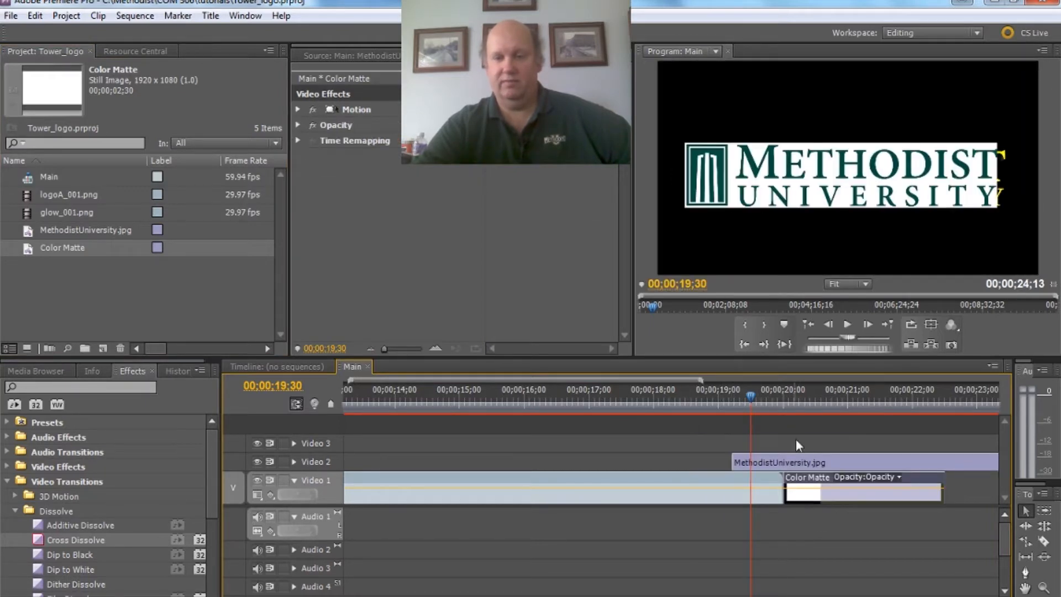
pyautogui.click(830, 397)
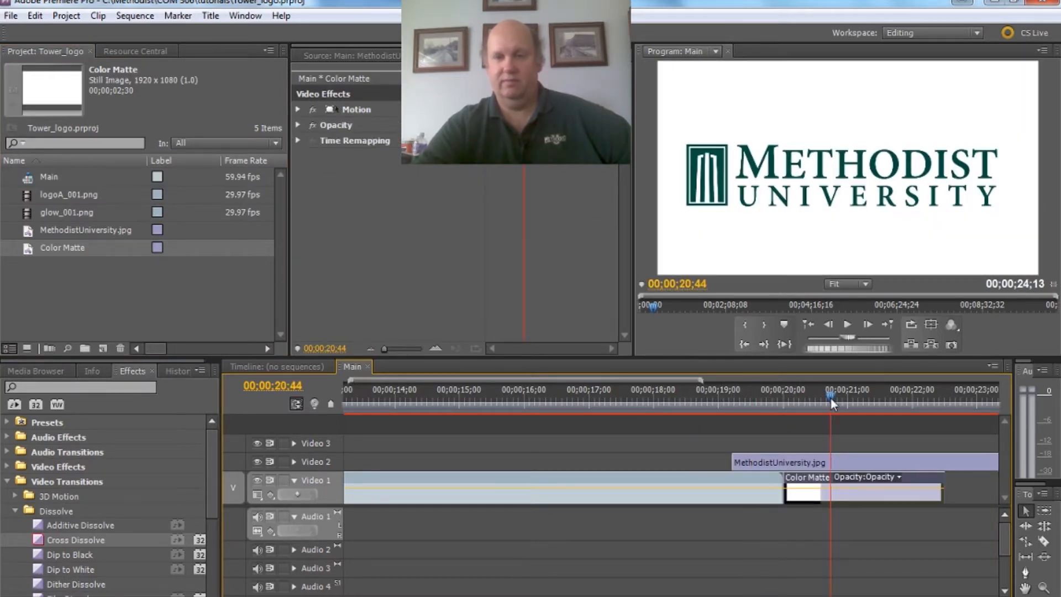
pyautogui.click(778, 457)
pyautogui.moveTo(777, 459); pyautogui.dragTo(779, 449)
pyautogui.moveTo(808, 485); pyautogui.dragTo(760, 463)
pyautogui.click(756, 392)
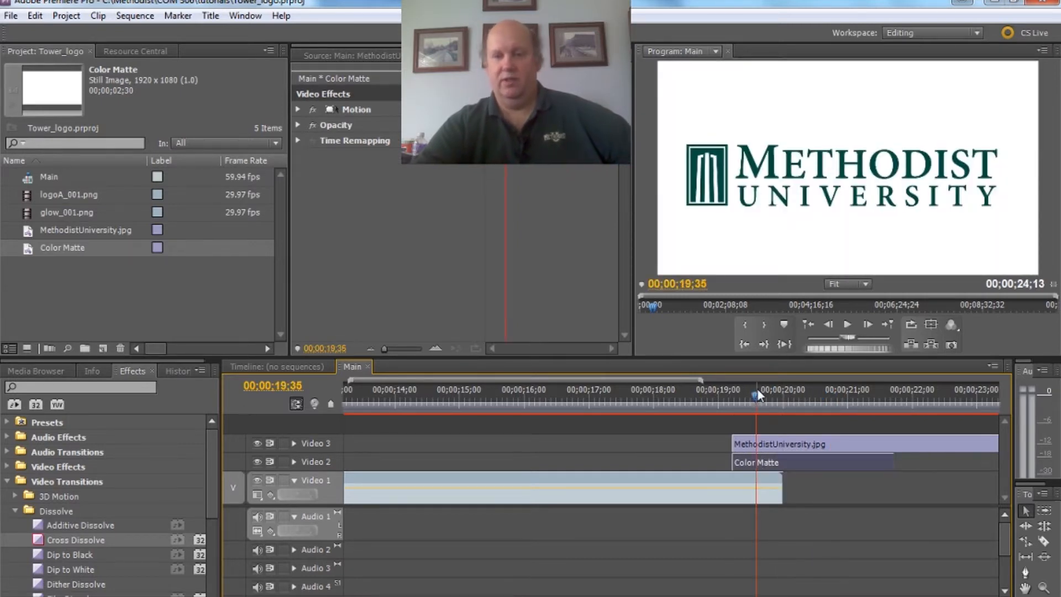
pyautogui.moveTo(757, 391); pyautogui.dragTo(735, 393)
pyautogui.moveTo(739, 393); pyautogui.dragTo(728, 397)
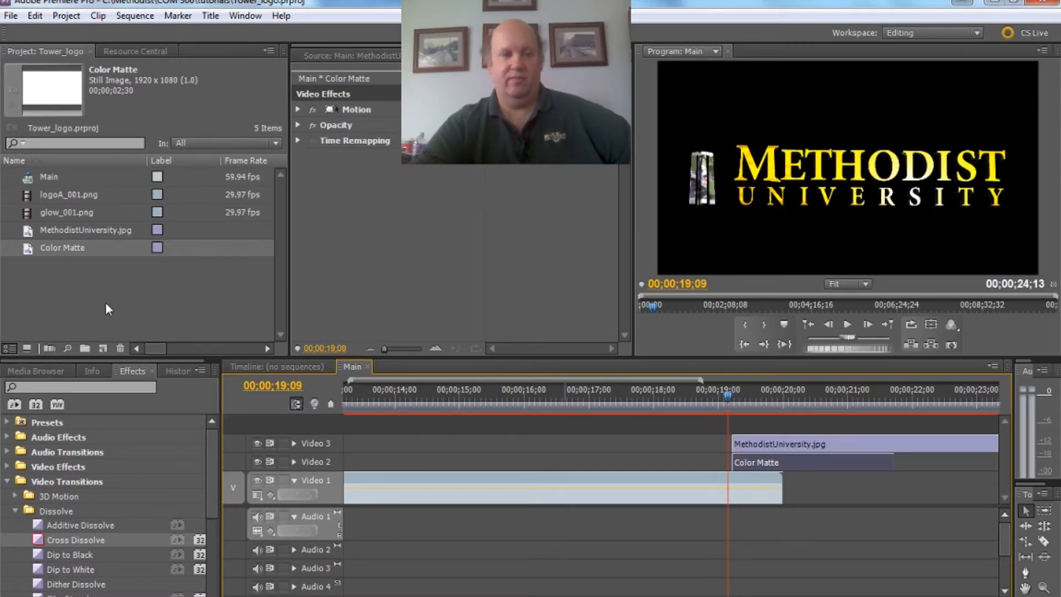
# Add a Cross Dissolve to the start of both MethodistUniversity.jpg and the Color Matte, and scrub through the fade to 00;00;20;24
pyautogui.click(41, 540)
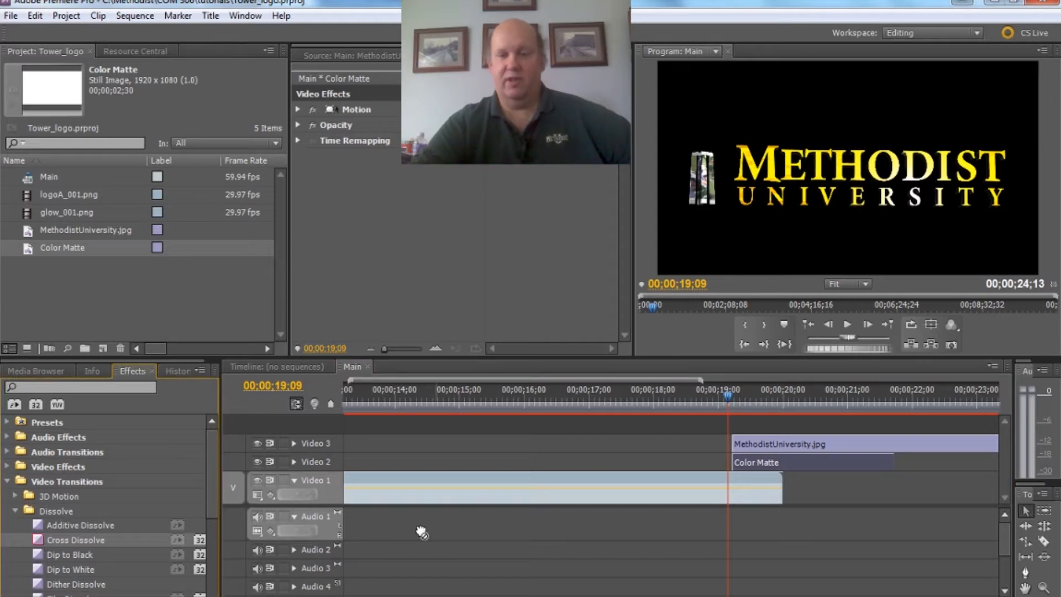
pyautogui.moveTo(701, 449); pyautogui.dragTo(741, 445)
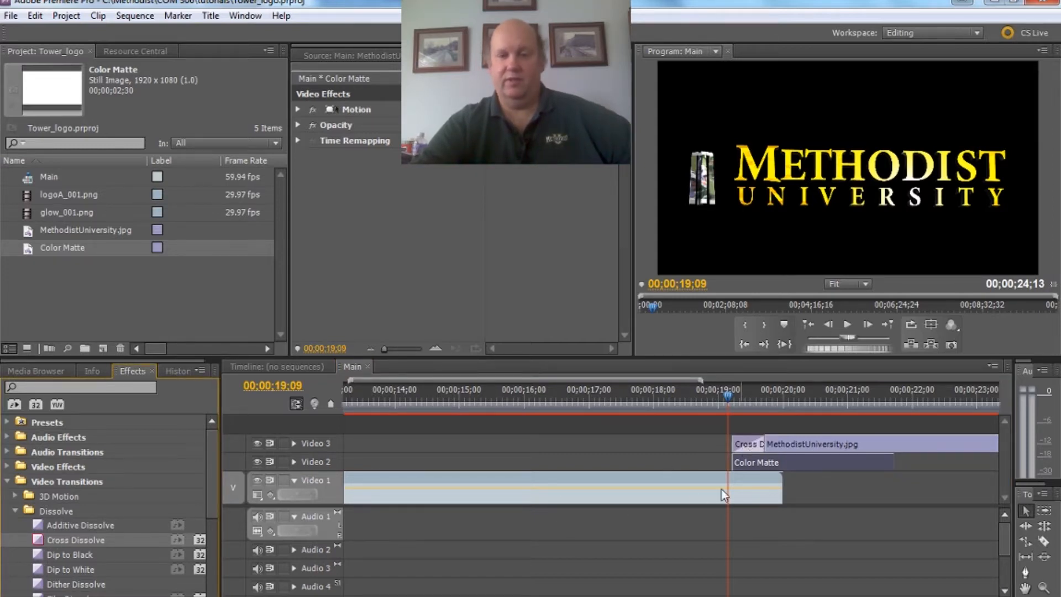
pyautogui.moveTo(743, 467); pyautogui.dragTo(743, 467)
pyautogui.moveTo(718, 397); pyautogui.dragTo(808, 407)
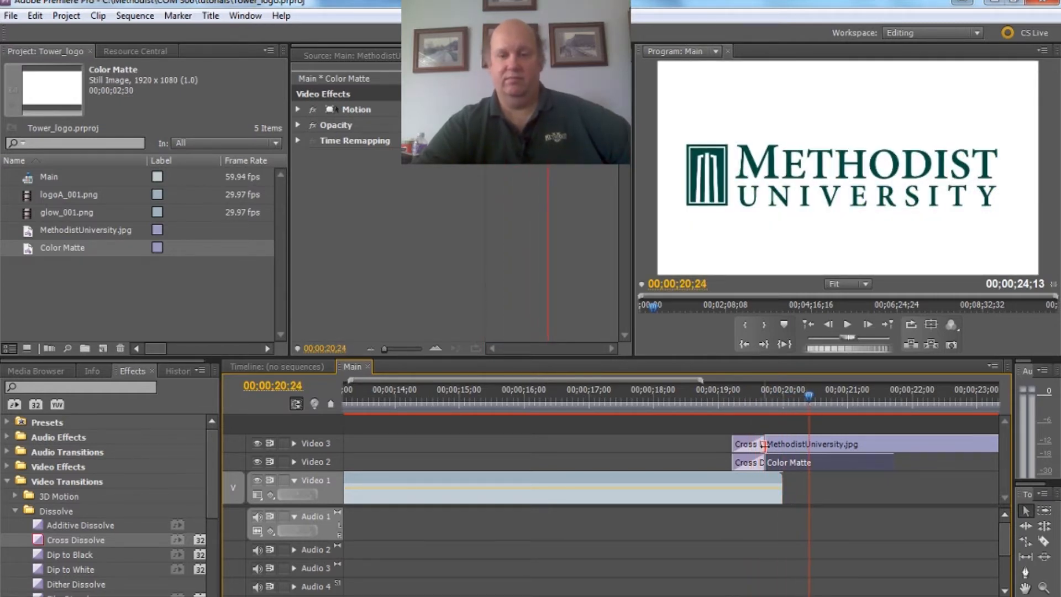
# Import the audio file Outrun_-_04_-_tough_magic.mp3 from the tutorials folder into the project
pyautogui.moveTo(390, 596); pyautogui.dragTo(373, 596)
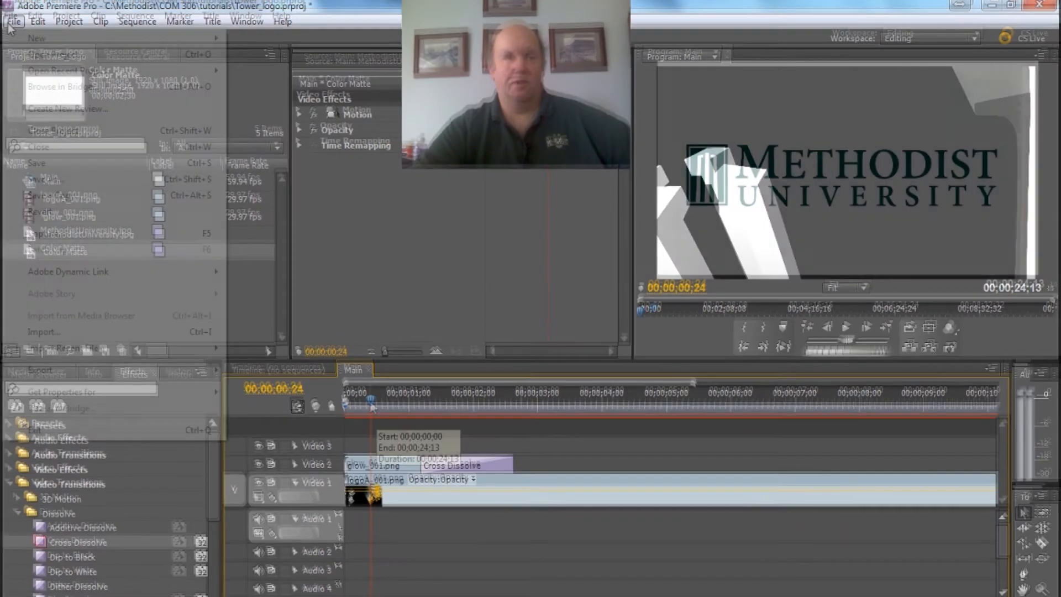
pyautogui.click(11, 15)
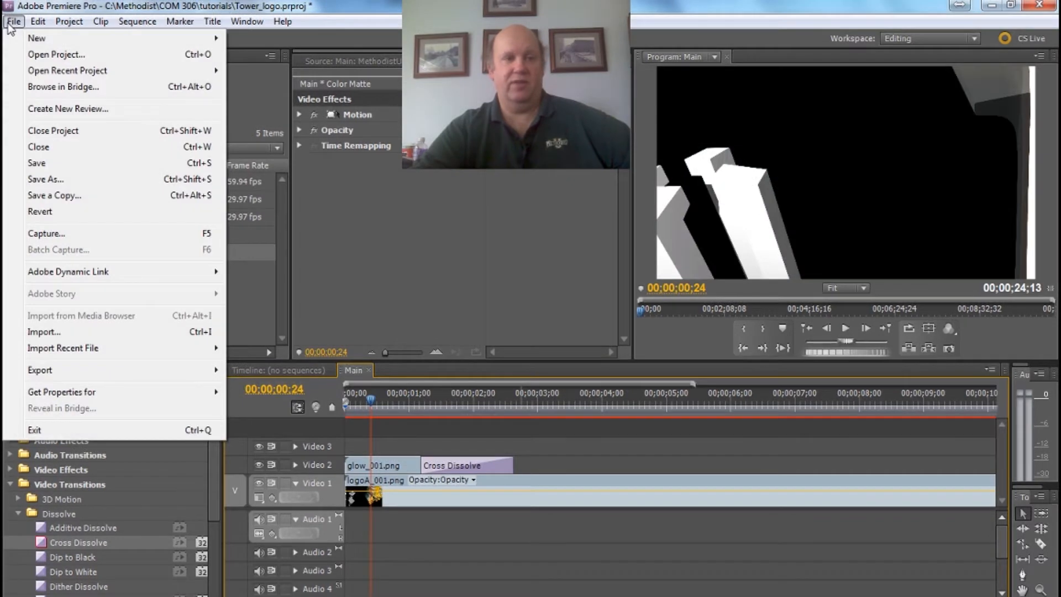
pyautogui.click(54, 330)
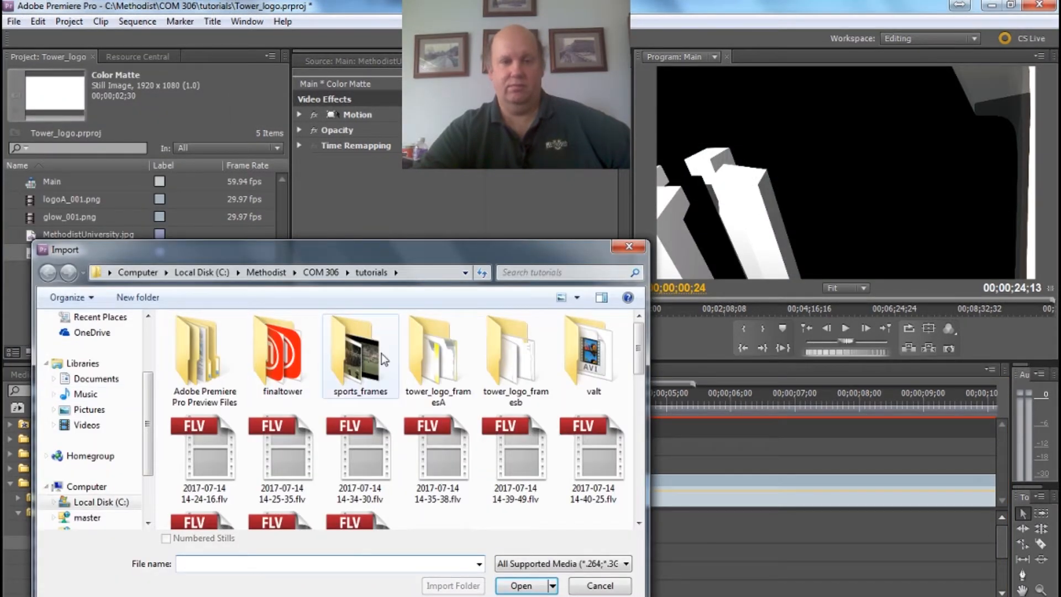
pyautogui.moveTo(639, 365); pyautogui.dragTo(634, 438)
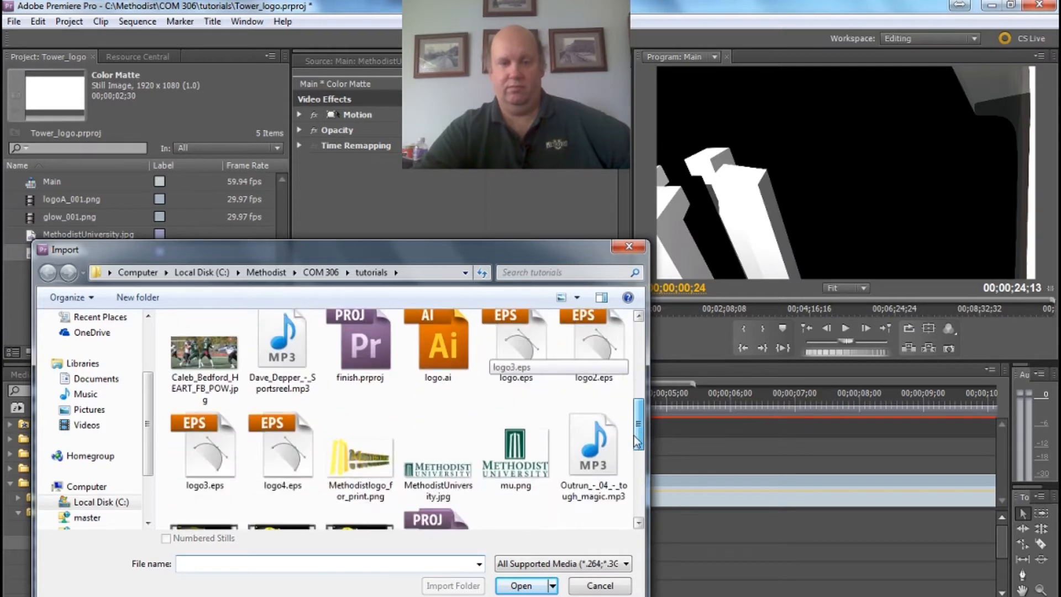
pyautogui.moveTo(633, 437); pyautogui.dragTo(634, 443)
pyautogui.click(602, 446)
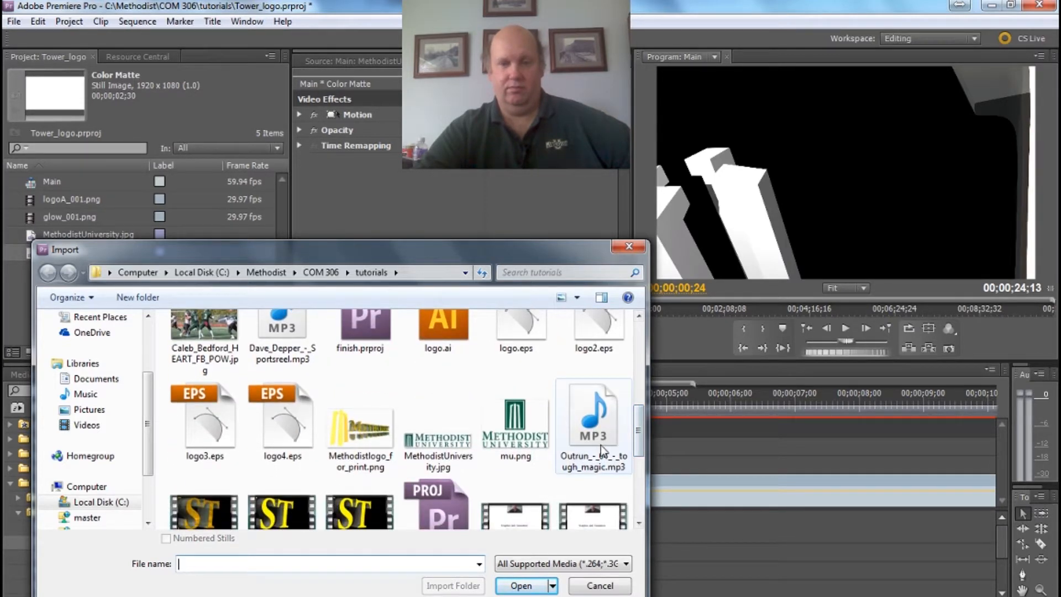
pyautogui.click(540, 590)
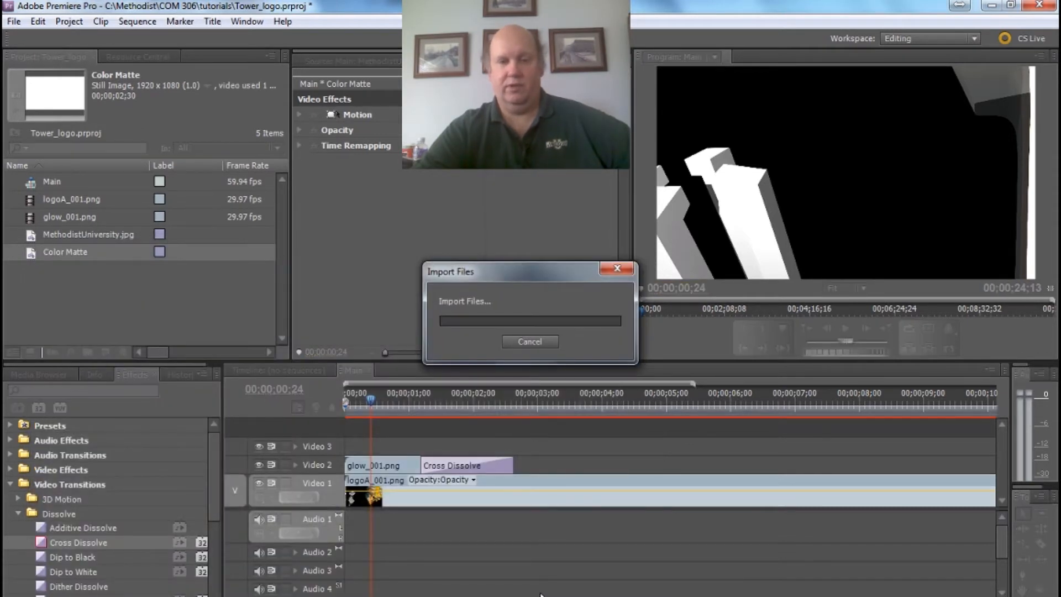
# Place Outrun_-_04_-_tough_magic.mp3 on Audio 1, play it against the animation, and align its start with the beginning of the sequence
pyautogui.moveTo(70, 271); pyautogui.dragTo(394, 539)
pyautogui.click(375, 402)
pyautogui.moveTo(375, 402); pyautogui.dragTo(391, 400)
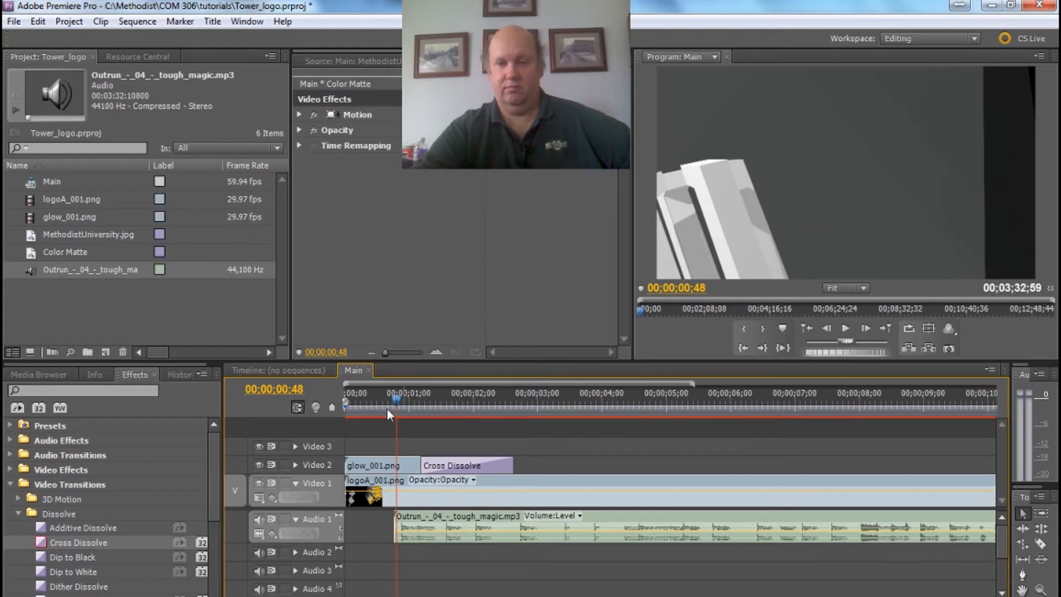
pyautogui.click(847, 334)
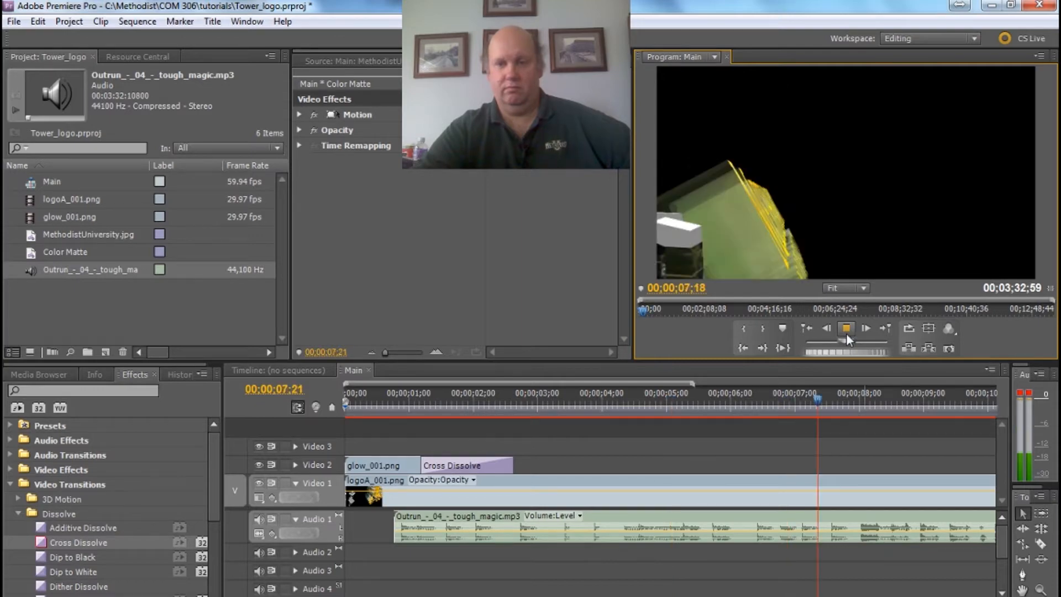
pyautogui.click(846, 334)
pyautogui.moveTo(478, 529); pyautogui.dragTo(427, 529)
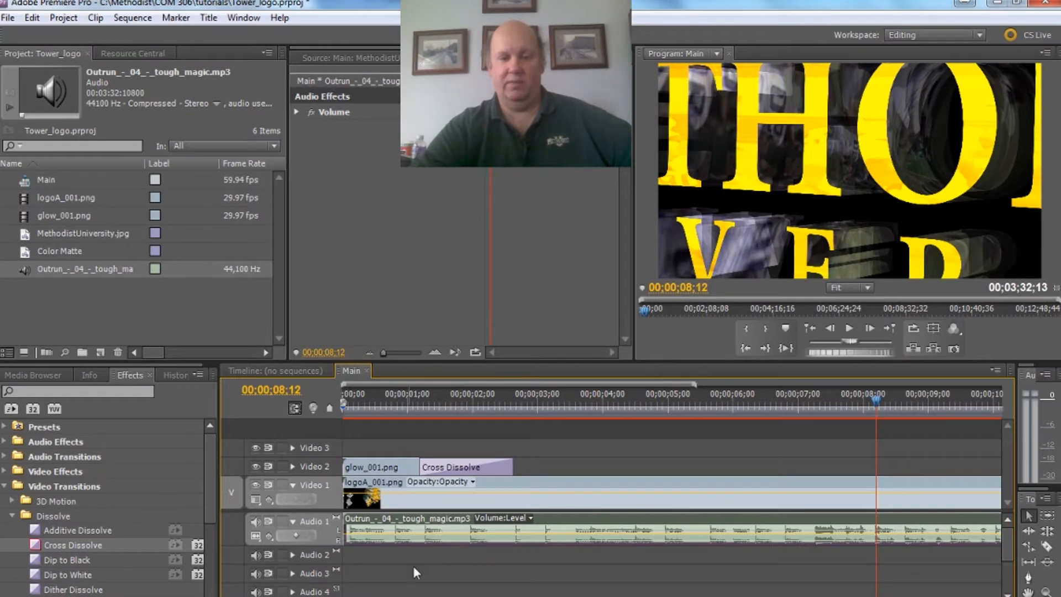
# Cut the music clip on Audio 1 at 00;00;22;51 with the Razor tool and delete the portion after the cut
pyautogui.moveTo(271, 596); pyautogui.dragTo(258, 596)
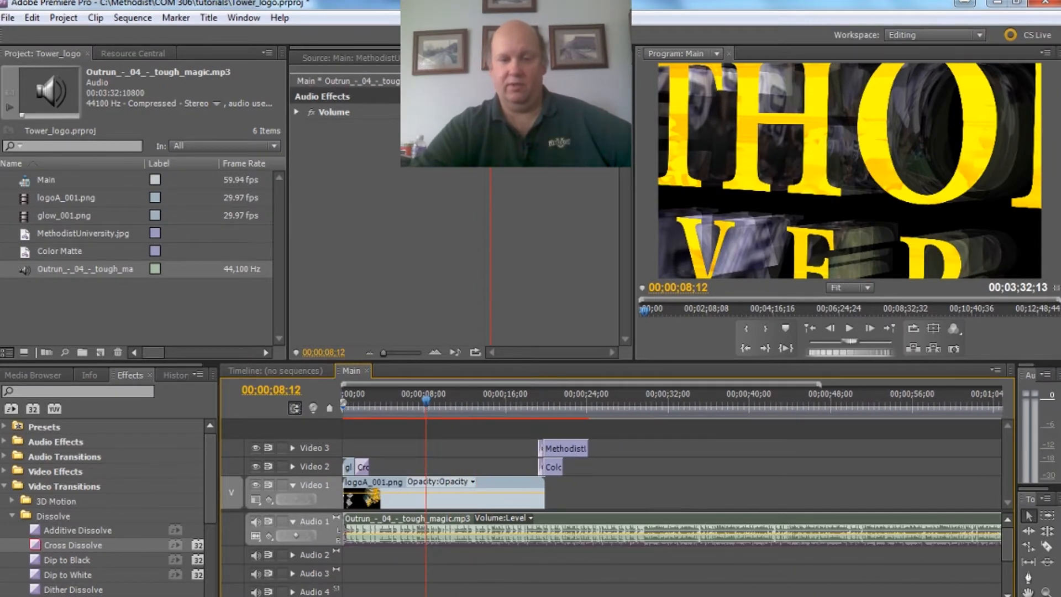
pyautogui.moveTo(560, 405); pyautogui.dragTo(577, 405)
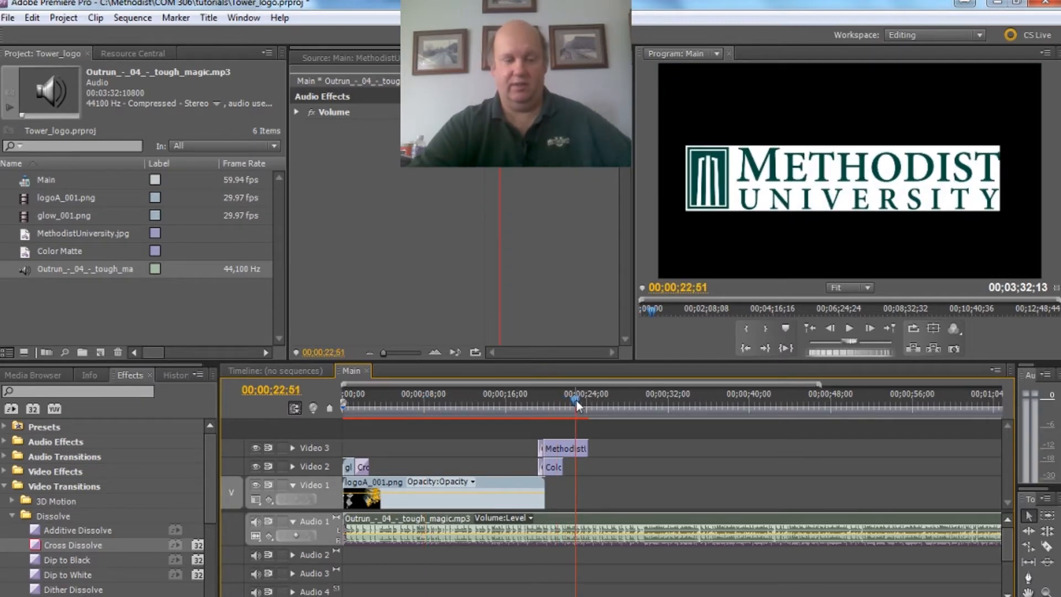
pyautogui.press('c')
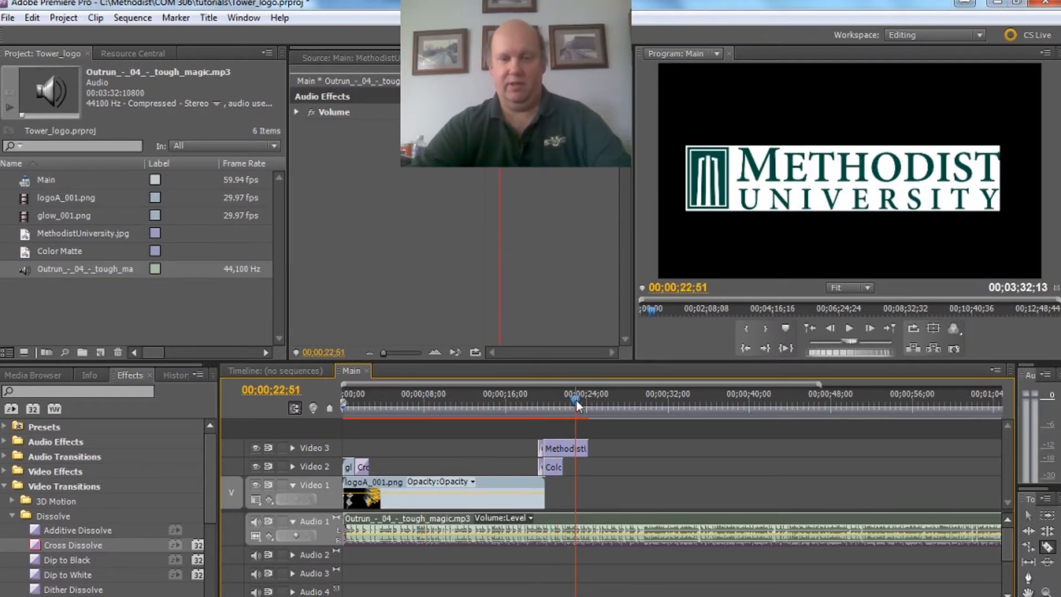
pyautogui.click(577, 521)
pyautogui.press('v')
pyautogui.click(641, 518)
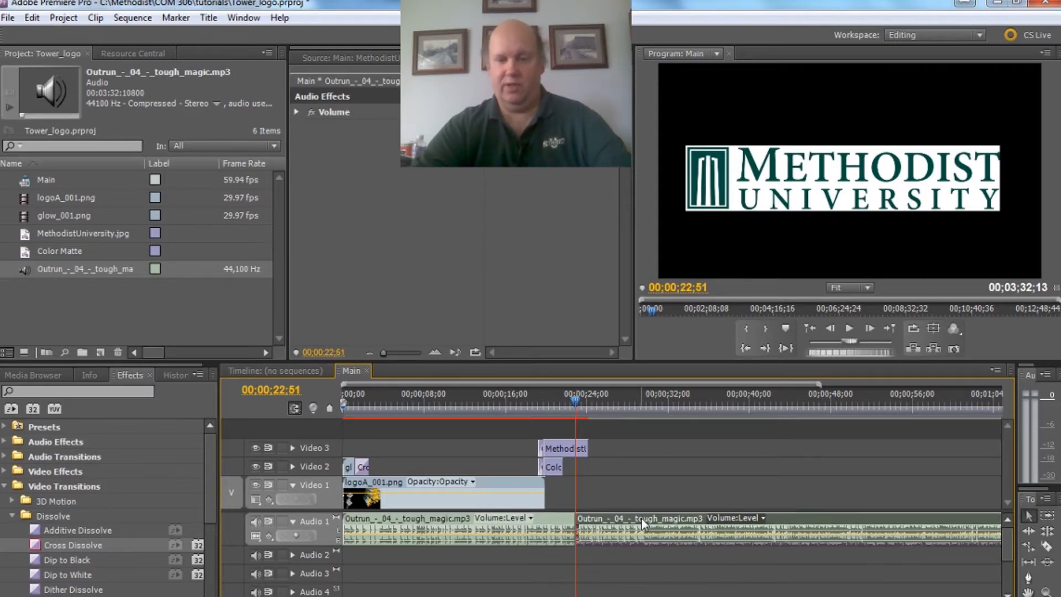
pyautogui.press('Delete')
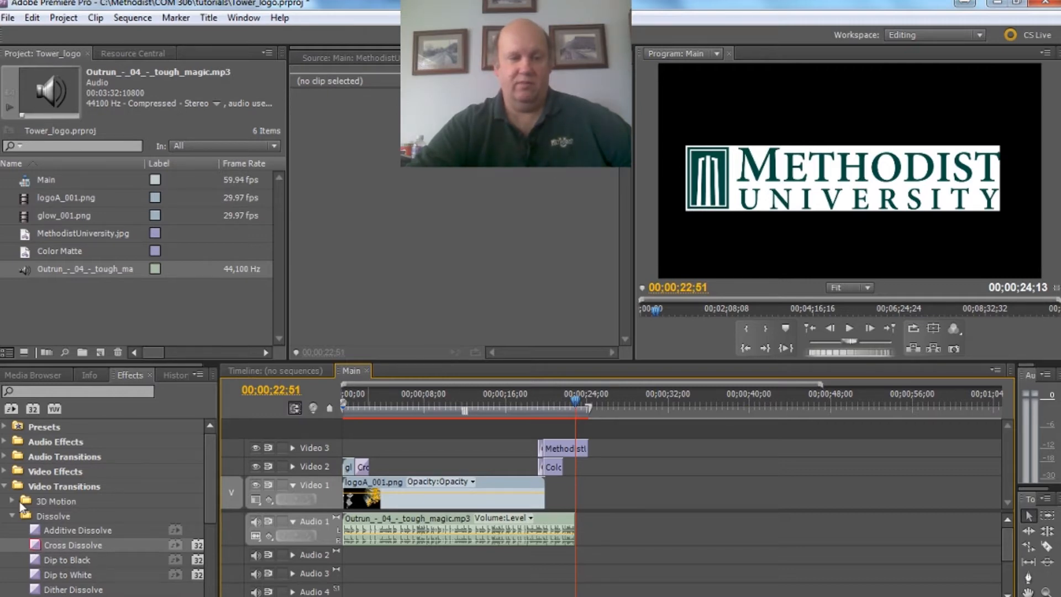
# Add a Constant Power audio crossfade to the end of the music clip on Audio 1
pyautogui.click(5, 487)
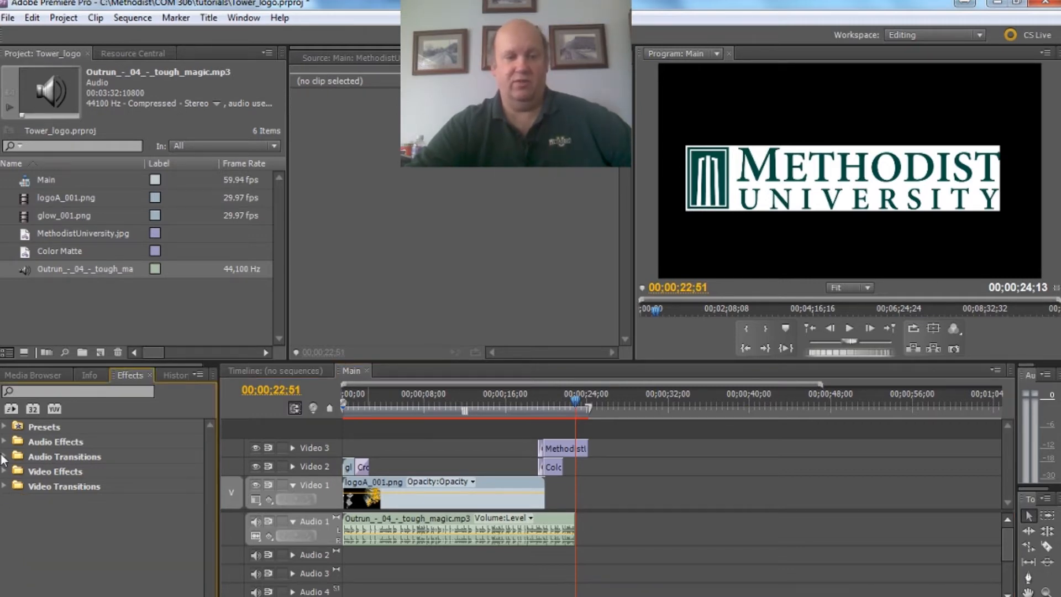
pyautogui.click(4, 457)
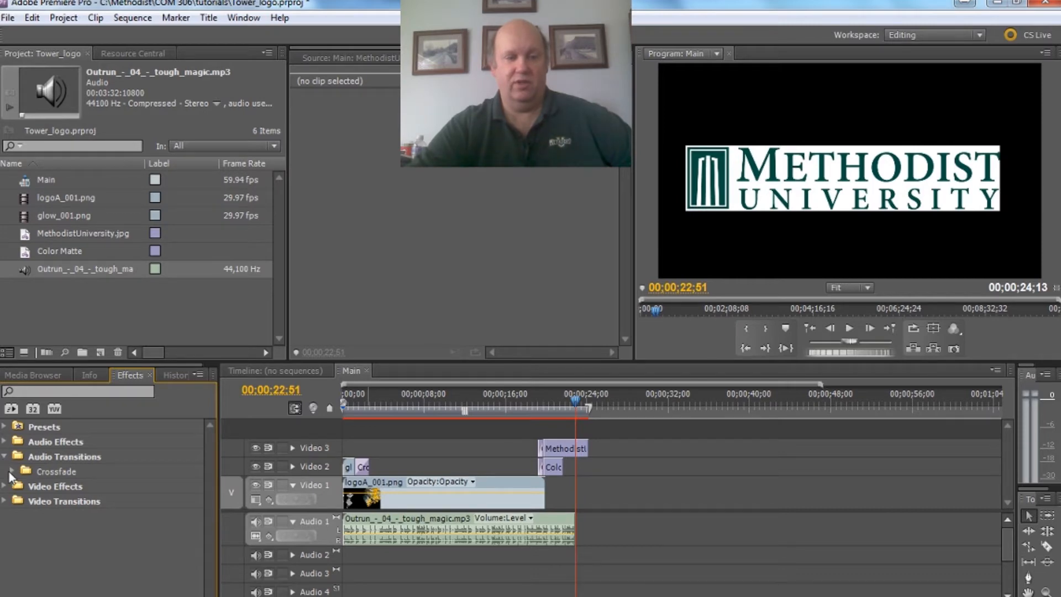
pyautogui.click(11, 471)
pyautogui.moveTo(35, 499); pyautogui.dragTo(312, 522)
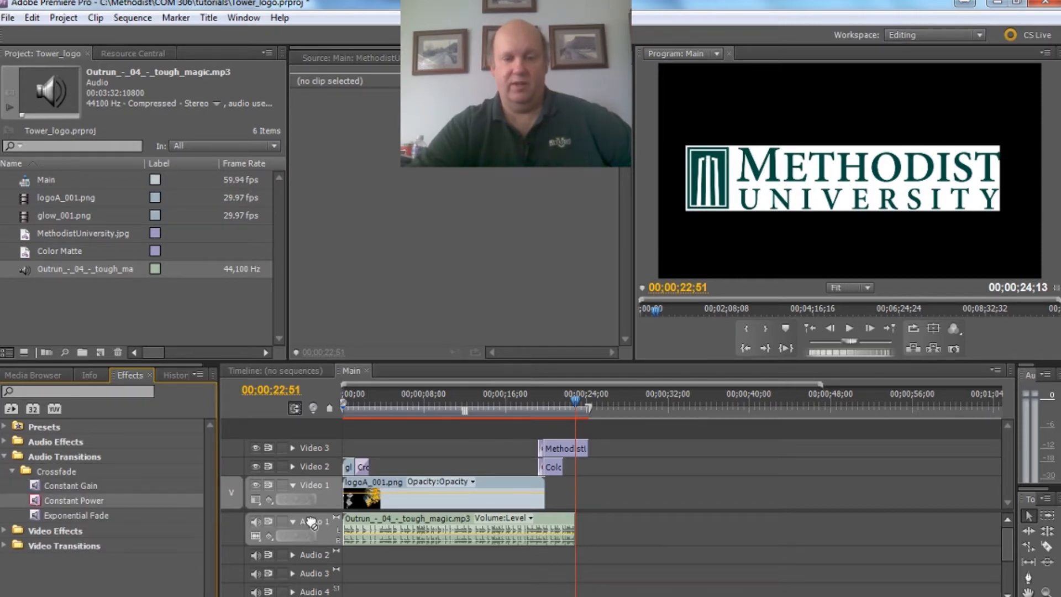
pyautogui.moveTo(556, 543); pyautogui.dragTo(573, 531)
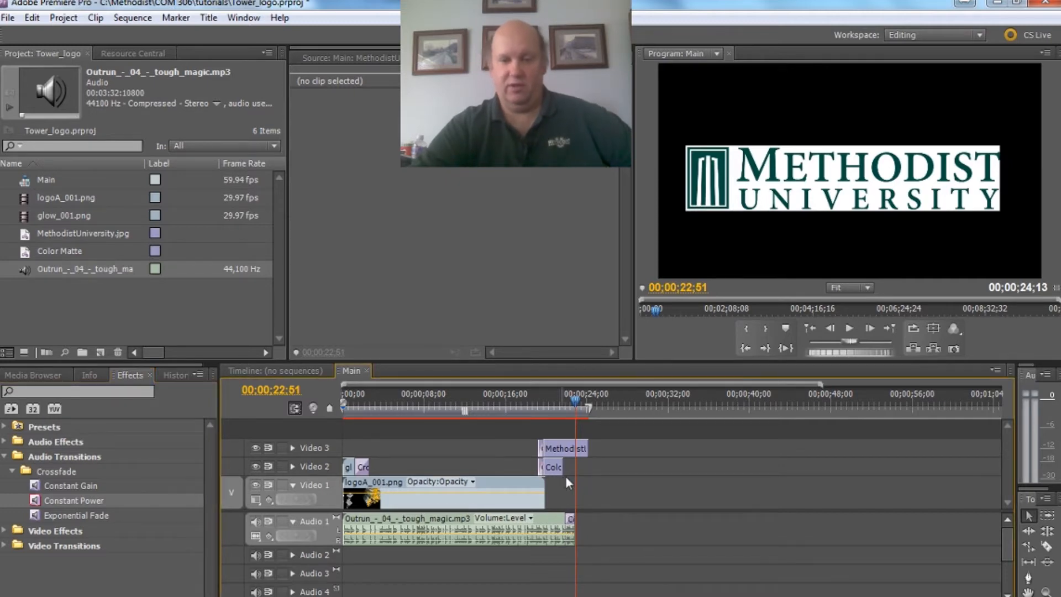
# Extend the Color Matte to the end of MethodistUniversity.jpg and add a Cross Dissolve to the end of both clips
pyautogui.moveTo(559, 471); pyautogui.dragTo(587, 471)
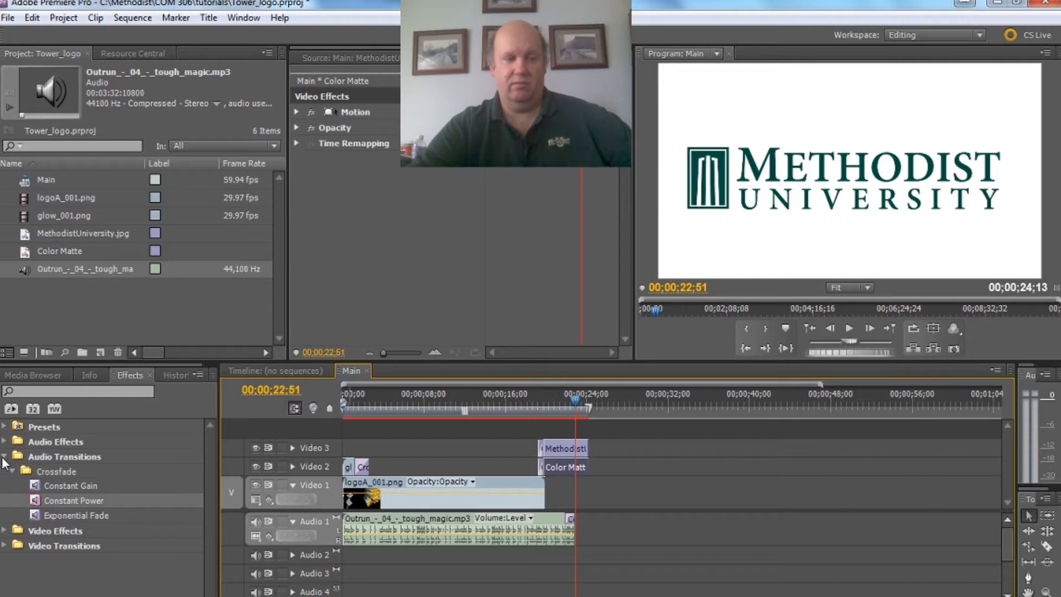
pyautogui.click(4, 457)
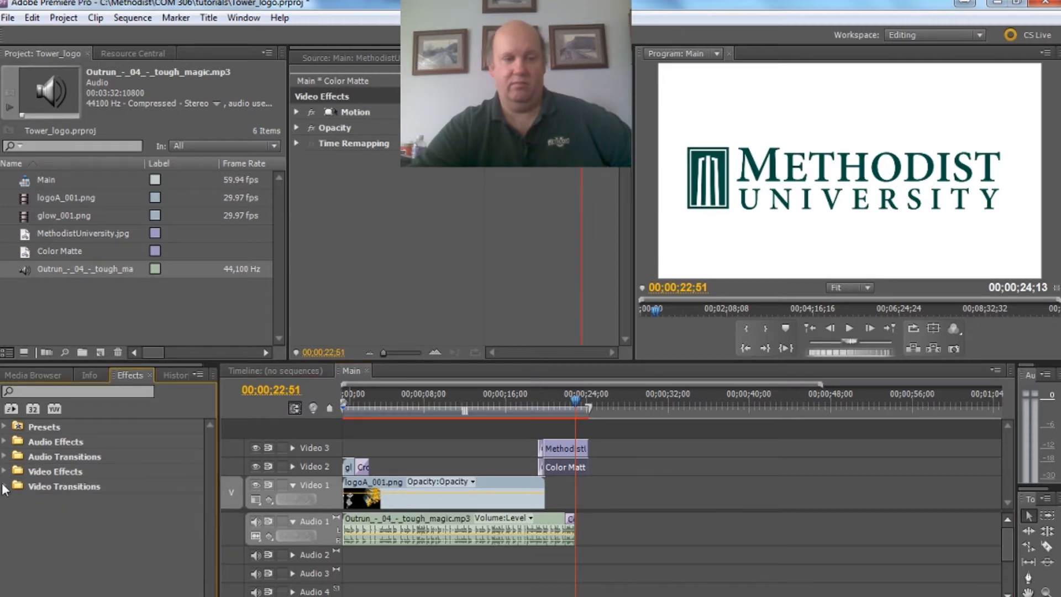
pyautogui.click(5, 486)
pyautogui.moveTo(34, 545); pyautogui.dragTo(582, 449)
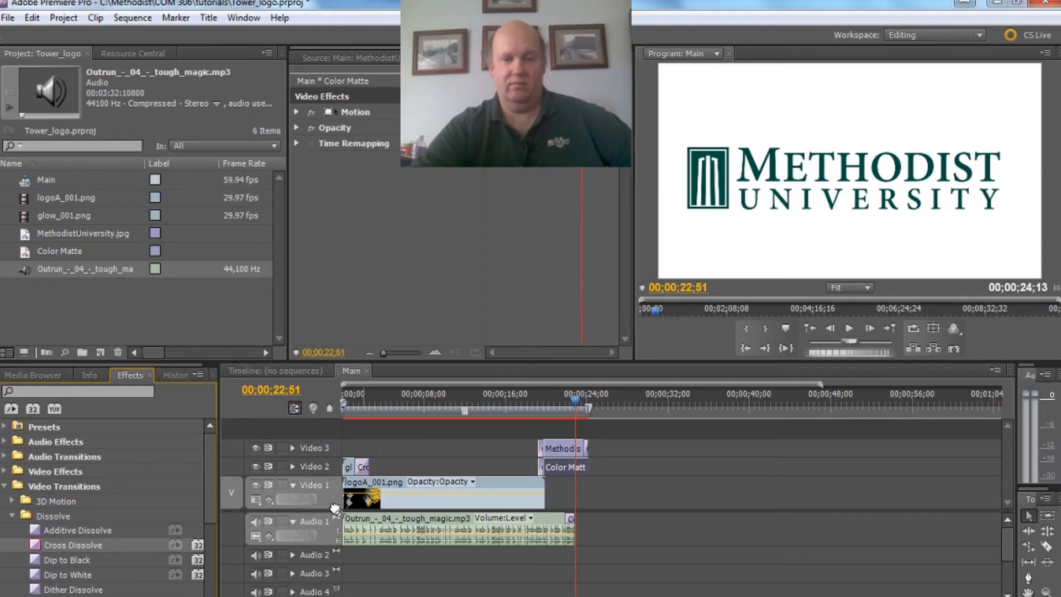
pyautogui.moveTo(588, 469); pyautogui.dragTo(587, 470)
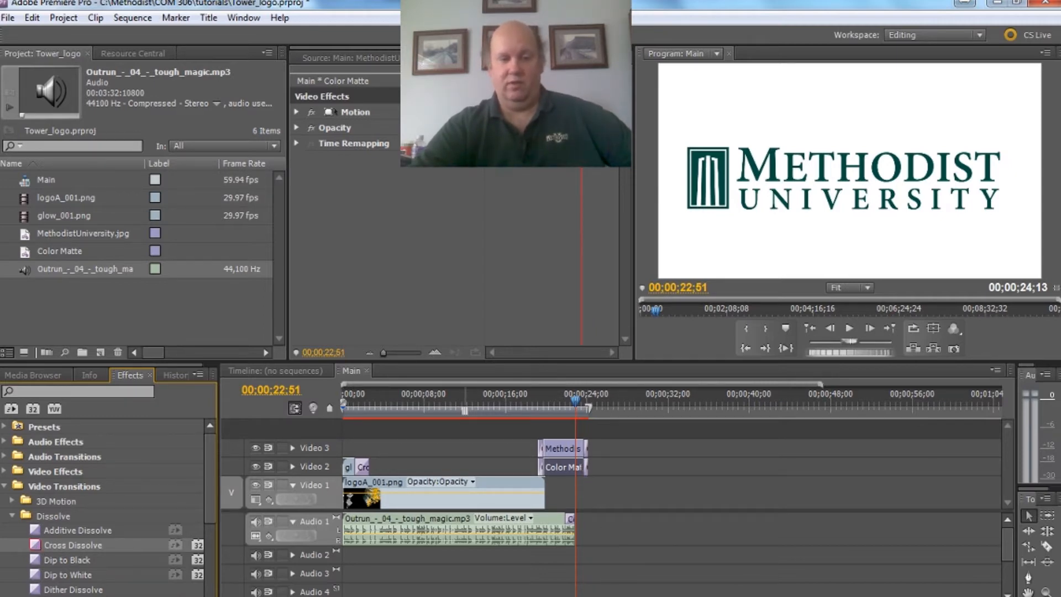
pyautogui.moveTo(261, 596); pyautogui.dragTo(268, 596)
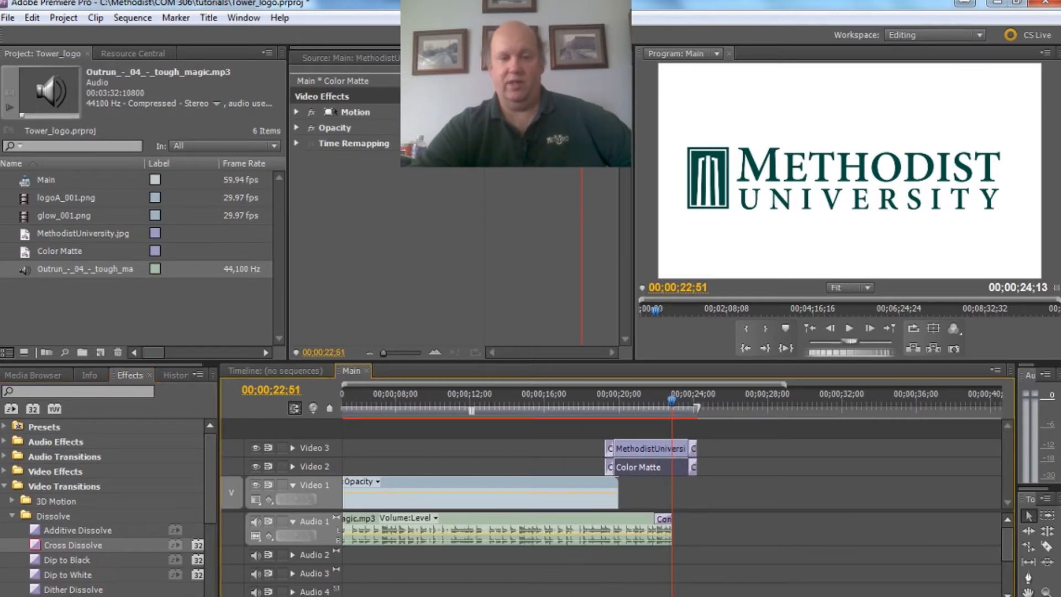
pyautogui.moveTo(364, 596); pyautogui.dragTo(358, 596)
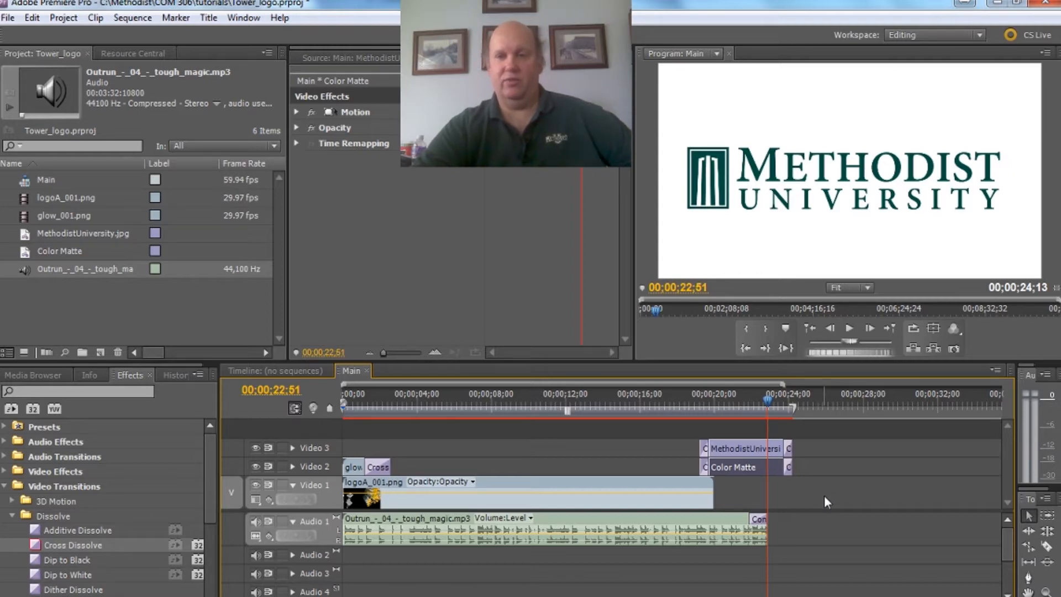
# Create a new 1920 x 1080 title named Sports Talk
pyautogui.click(8, 21)
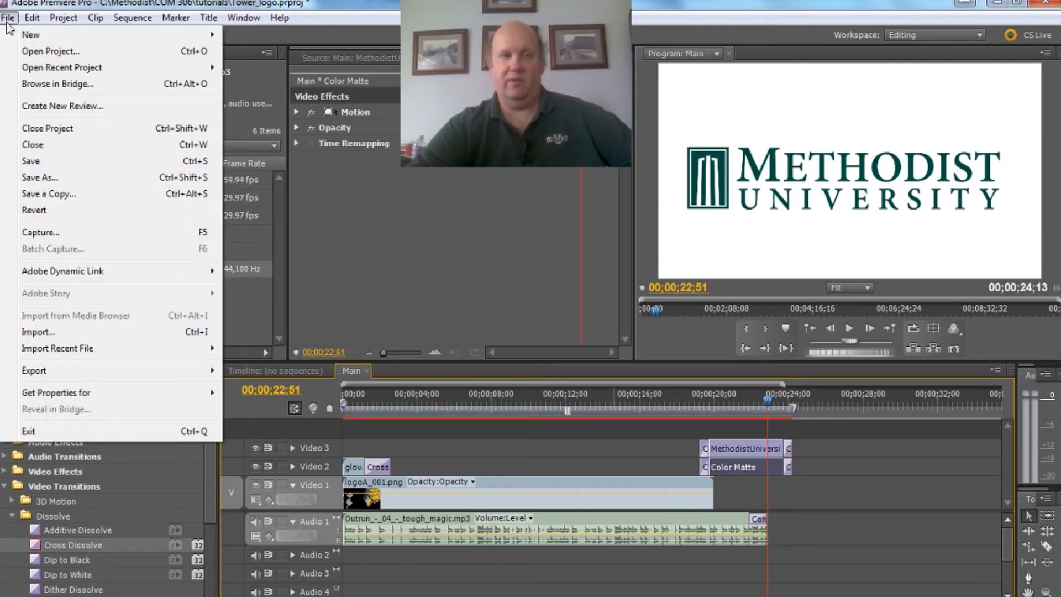
pyautogui.moveTo(33, 34)
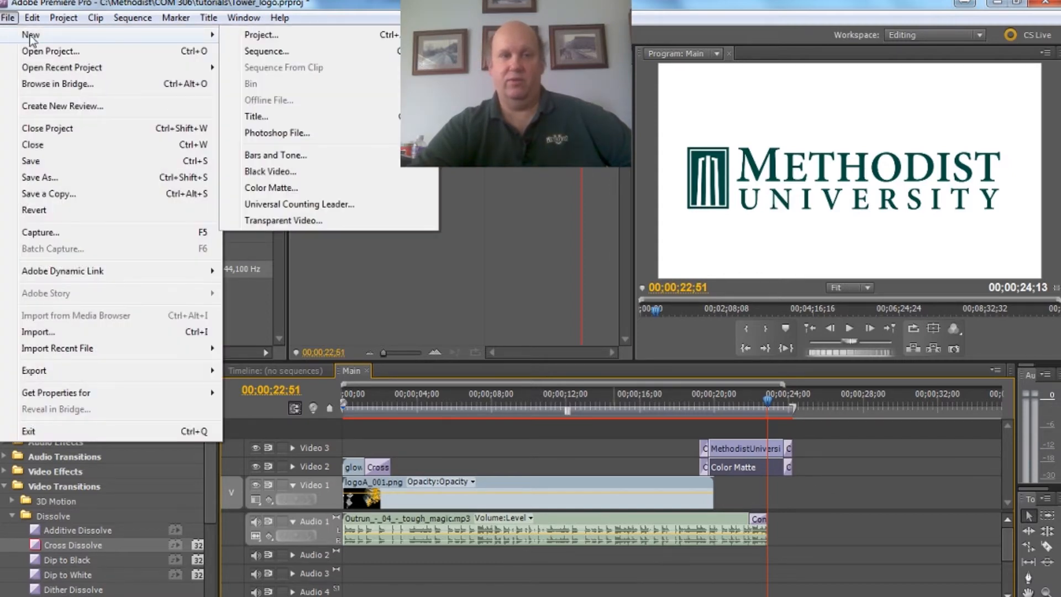
pyautogui.click(280, 115)
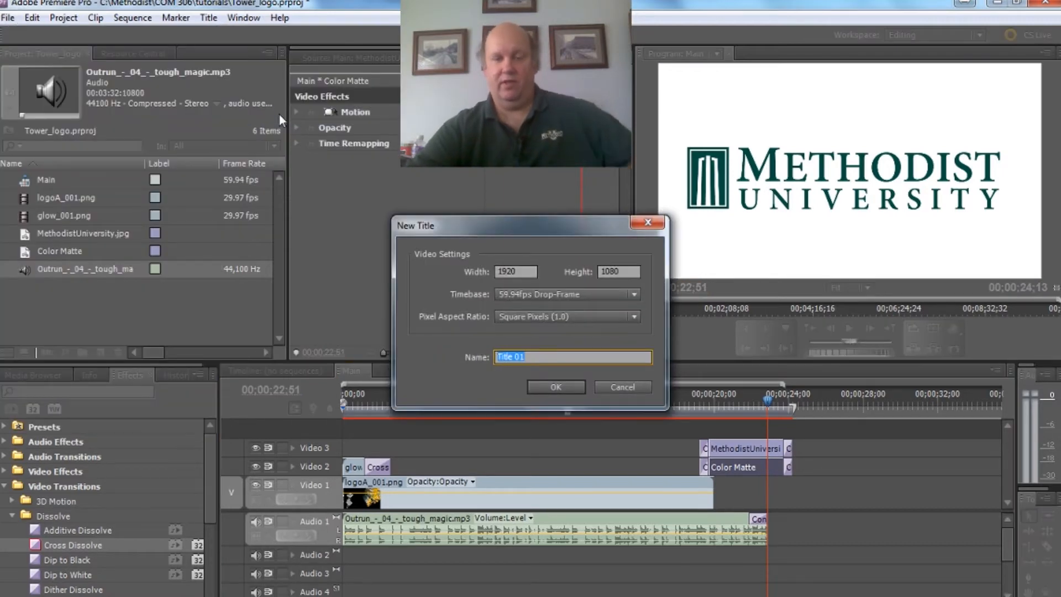
pyautogui.write('Sports Talk')
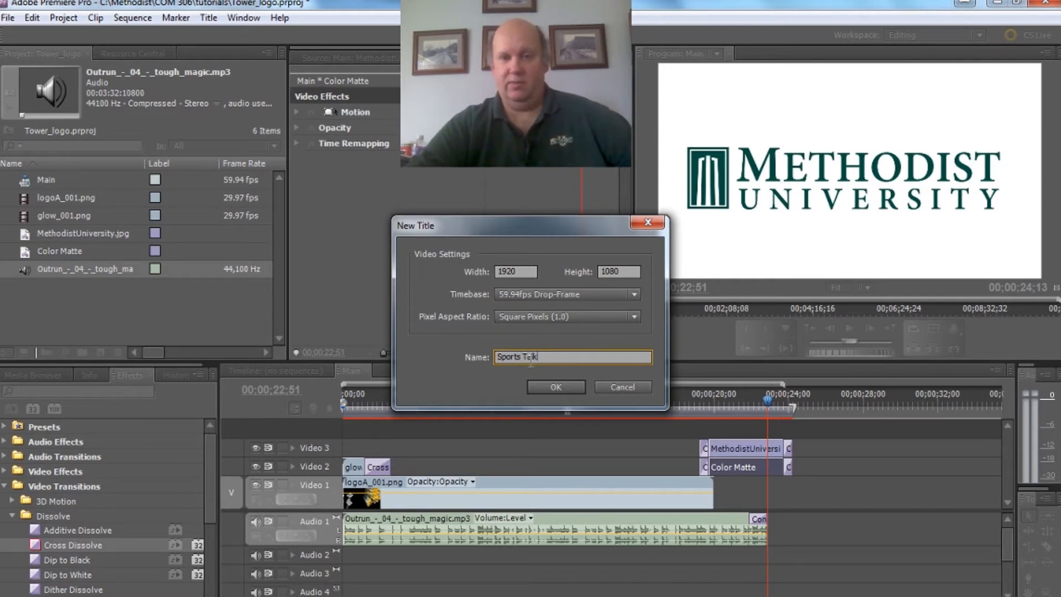
pyautogui.click(556, 386)
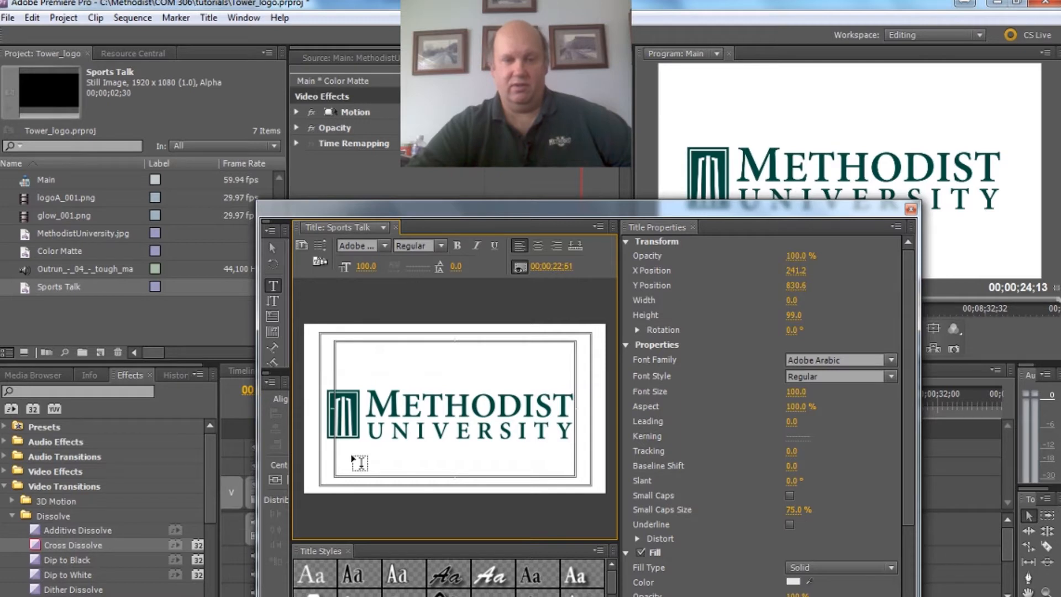
# Enter the text Sports Talk below the logo and fill it with the dark green sampled from the tower emblem
pyautogui.click(793, 582)
pyautogui.click(723, 210)
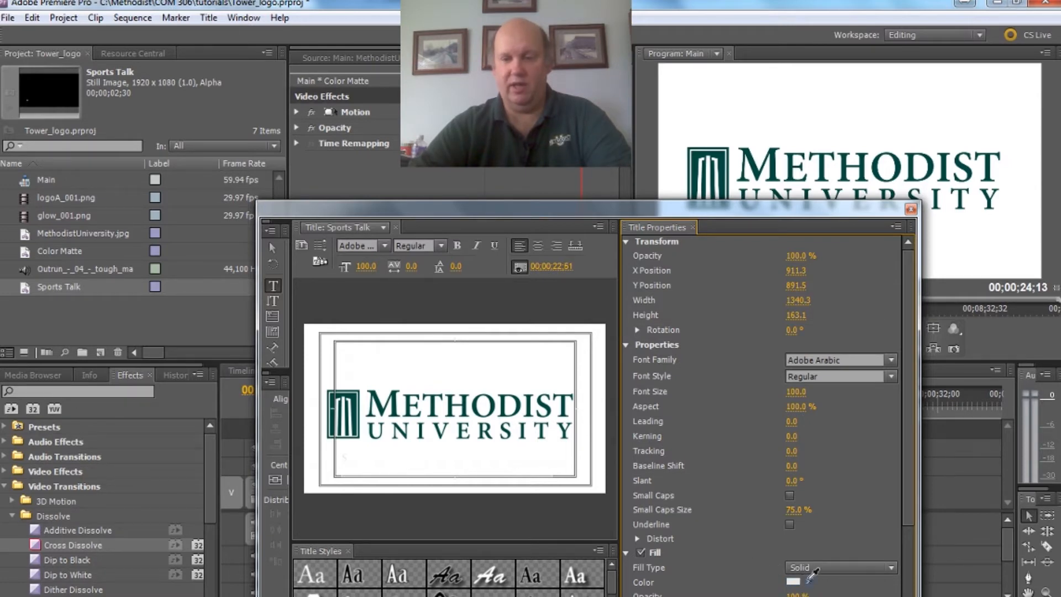
pyautogui.moveTo(811, 578); pyautogui.dragTo(360, 394)
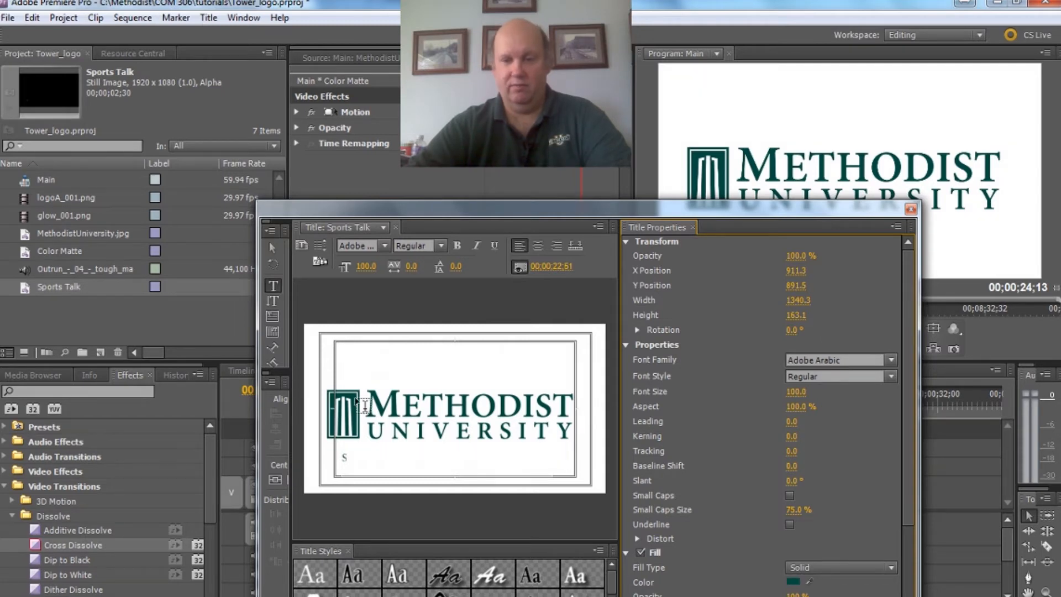
pyautogui.click(352, 457)
pyautogui.write('ports Talk')
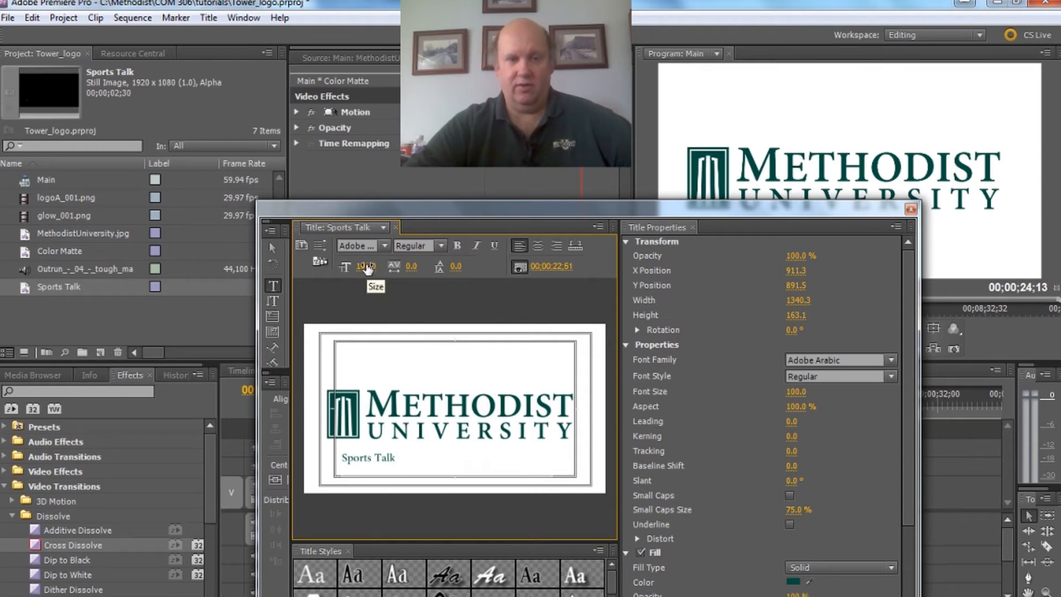
# Enlarge the Sports Talk text to font size 194, move it beneath the middle of the logo, and close the title editor
pyautogui.moveTo(378, 268); pyautogui.dragTo(429, 267)
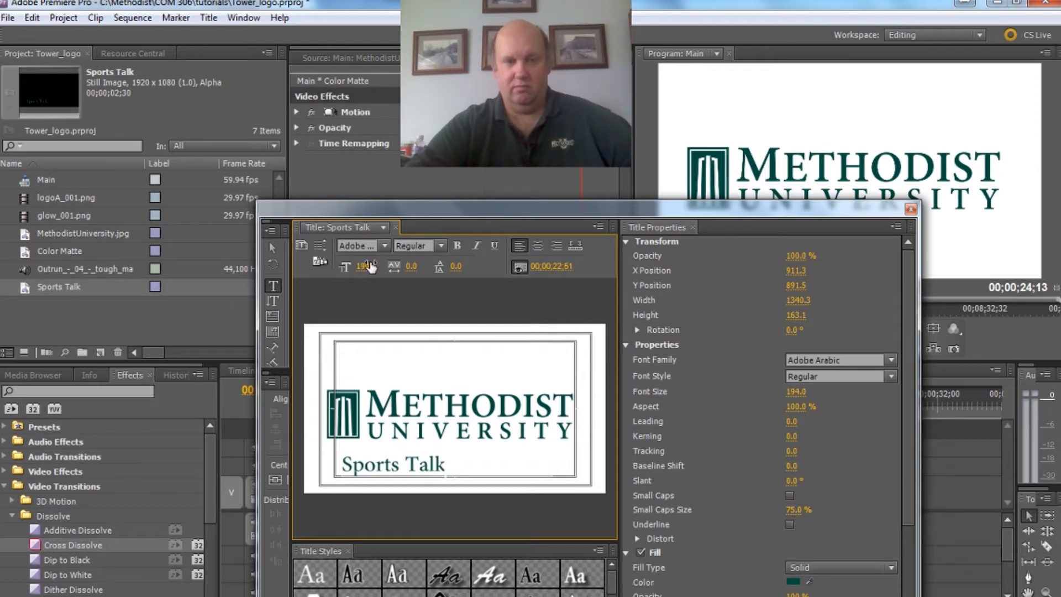
pyautogui.click(273, 248)
pyautogui.moveTo(383, 467); pyautogui.dragTo(437, 462)
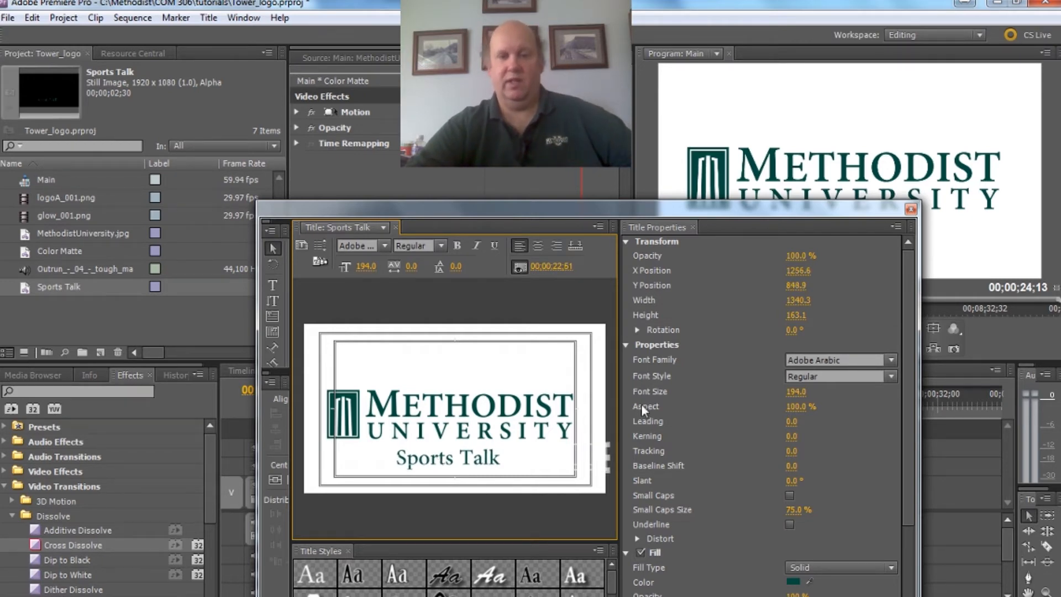
pyautogui.click(911, 209)
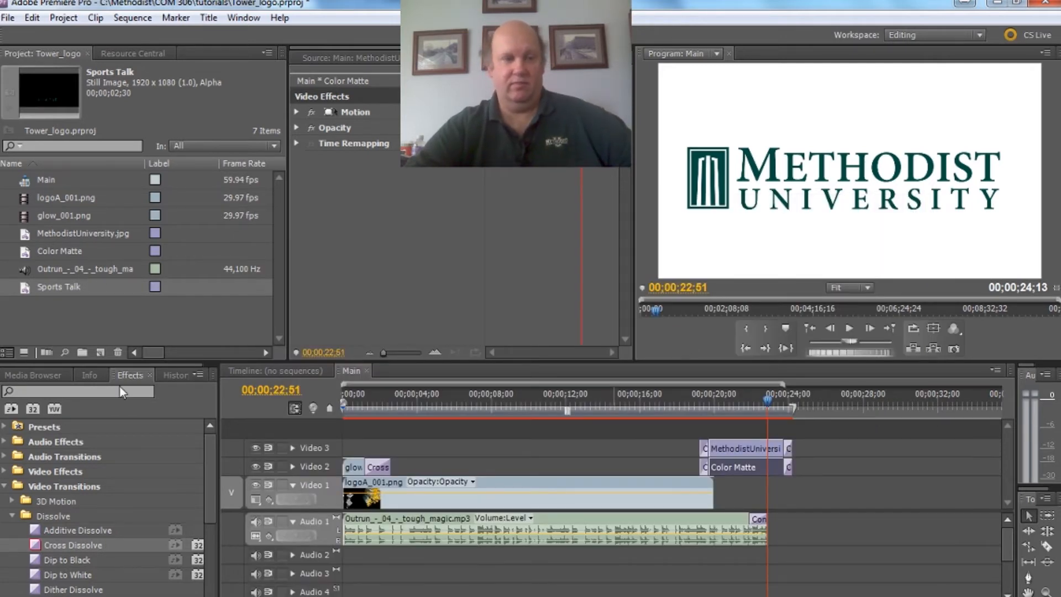
# Place the Sports Talk title on Video 4 above the logo, ending with the logo clip, and add a Cross Dissolve to its start
pyautogui.moveTo(29, 287); pyautogui.dragTo(721, 431)
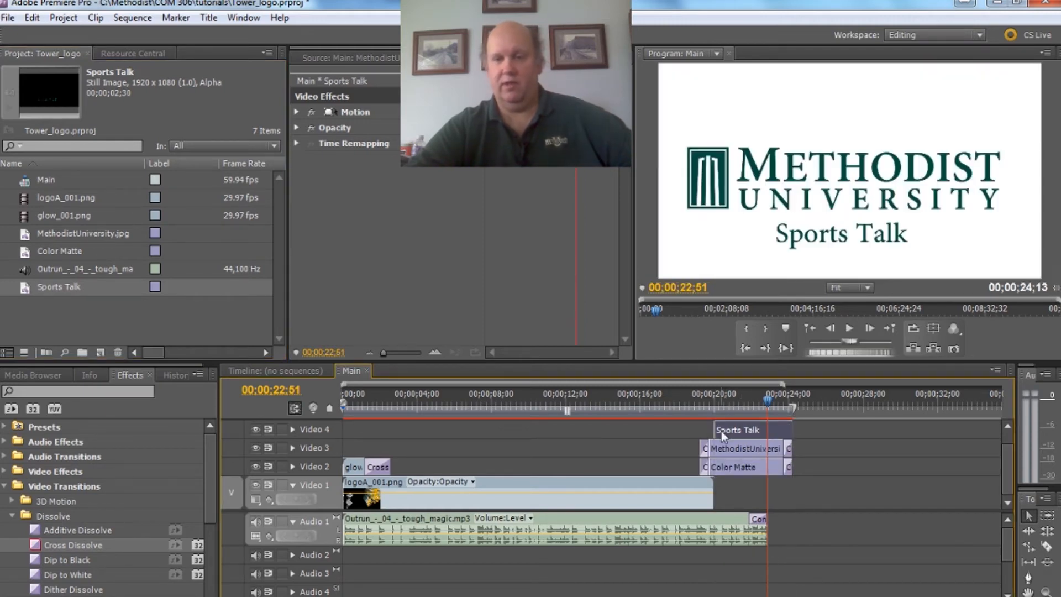
pyautogui.click(35, 545)
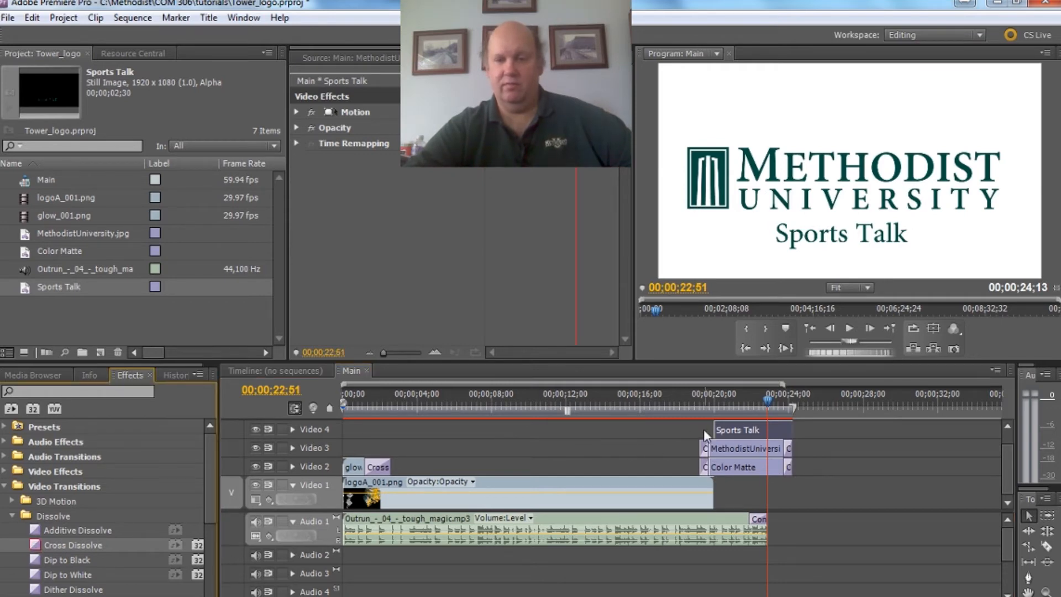
pyautogui.moveTo(704, 430); pyautogui.dragTo(752, 399)
pyautogui.click(697, 398)
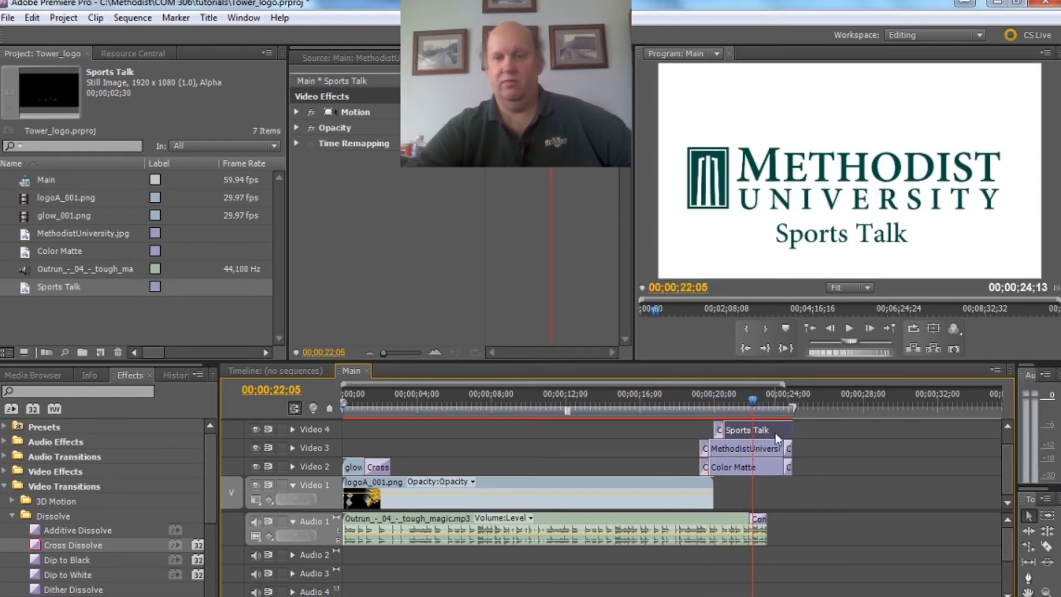
# Shift the Sports Talk title slightly to the right through its Motion position so it sits centred beneath the logo
pyautogui.click(297, 110)
pyautogui.moveTo(394, 129); pyautogui.dragTo(441, 128)
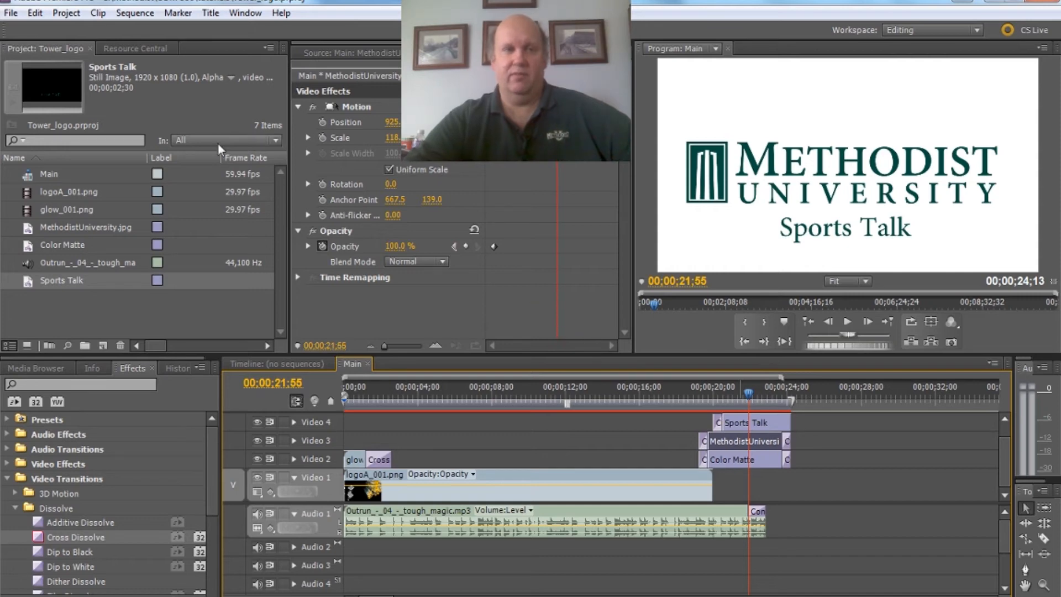
# Start a media export of the Main sequence using the H.264 format and the HDTV 1080p 29.97 High Quality preset
pyautogui.click(12, 15)
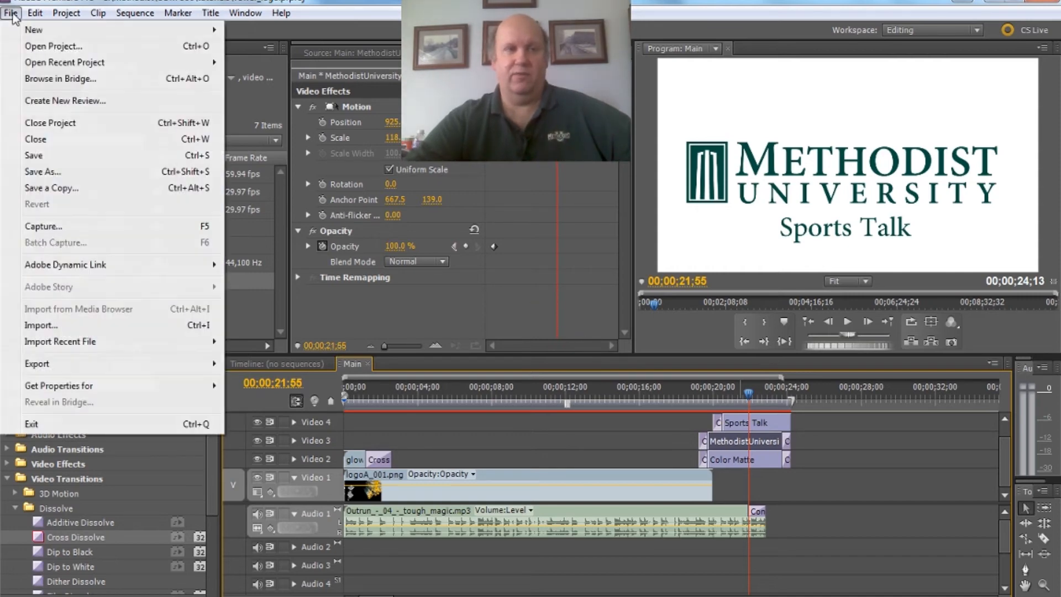
pyautogui.moveTo(123, 360)
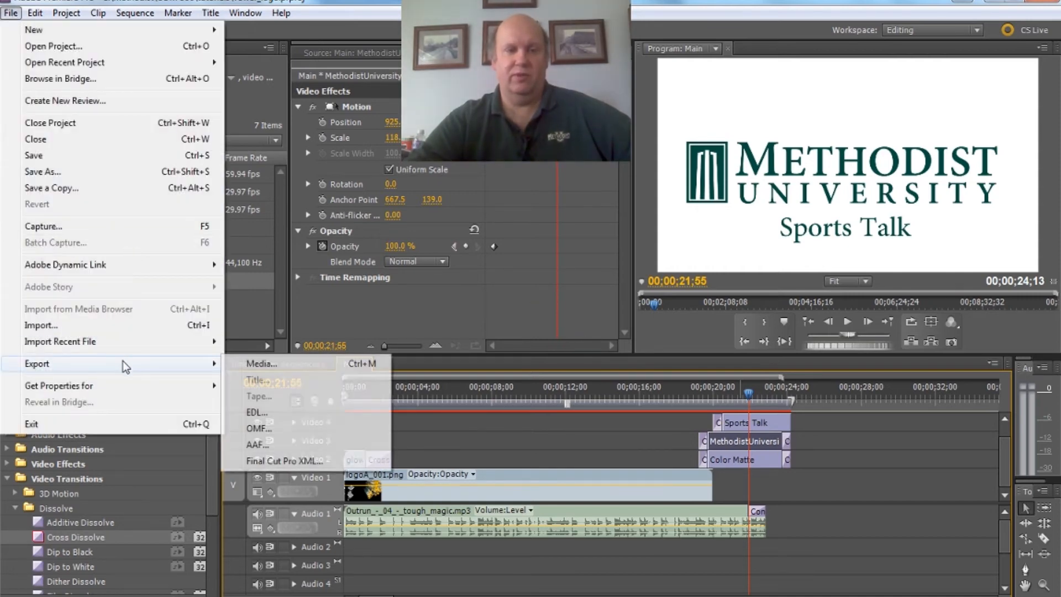
pyautogui.click(252, 369)
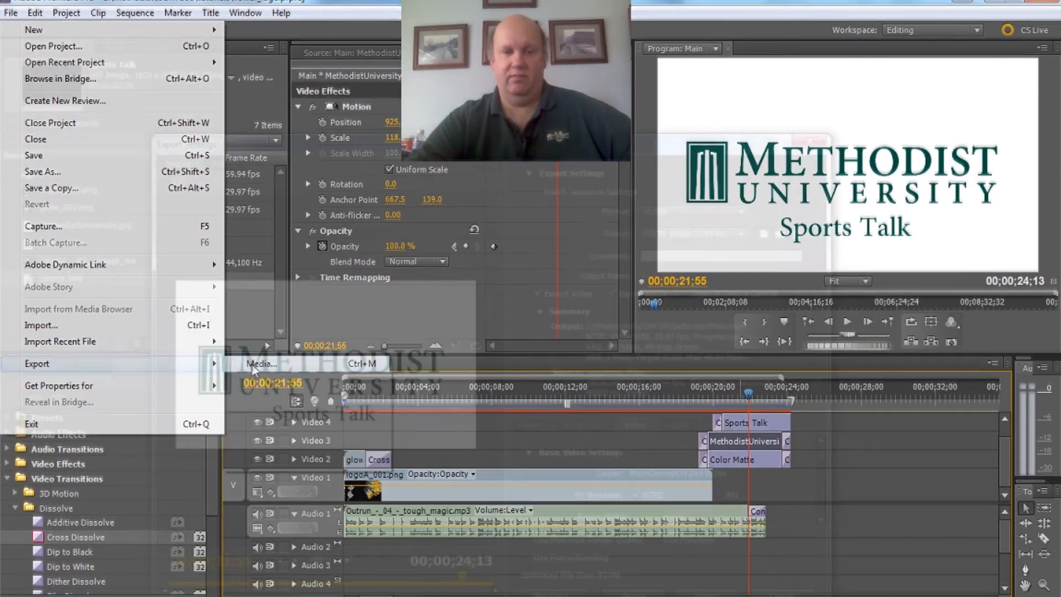
pyautogui.moveTo(492, 158); pyautogui.dragTo(496, 224)
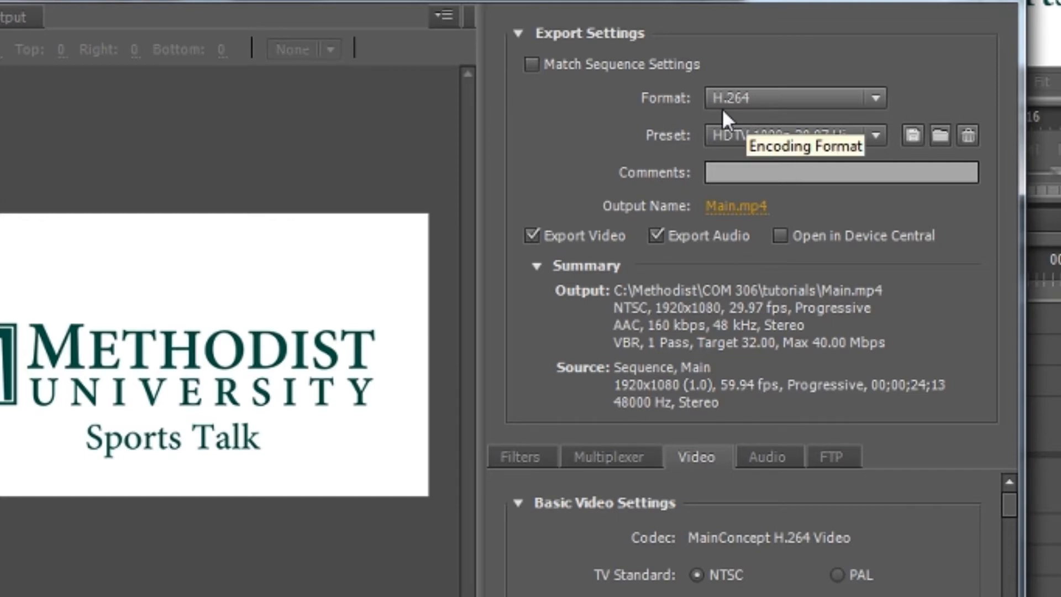
pyautogui.click(882, 100)
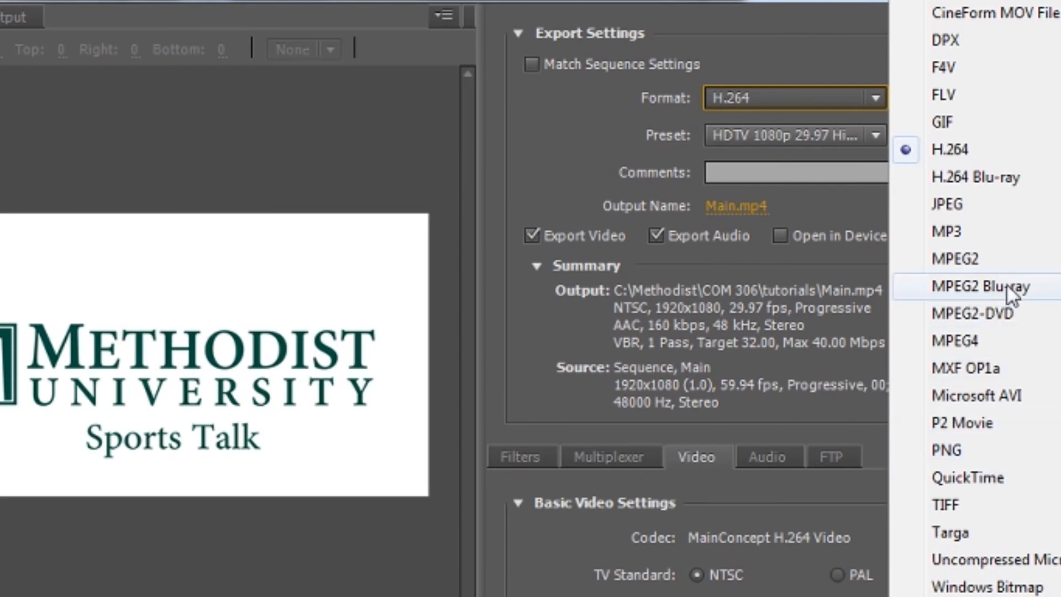
pyautogui.click(910, 147)
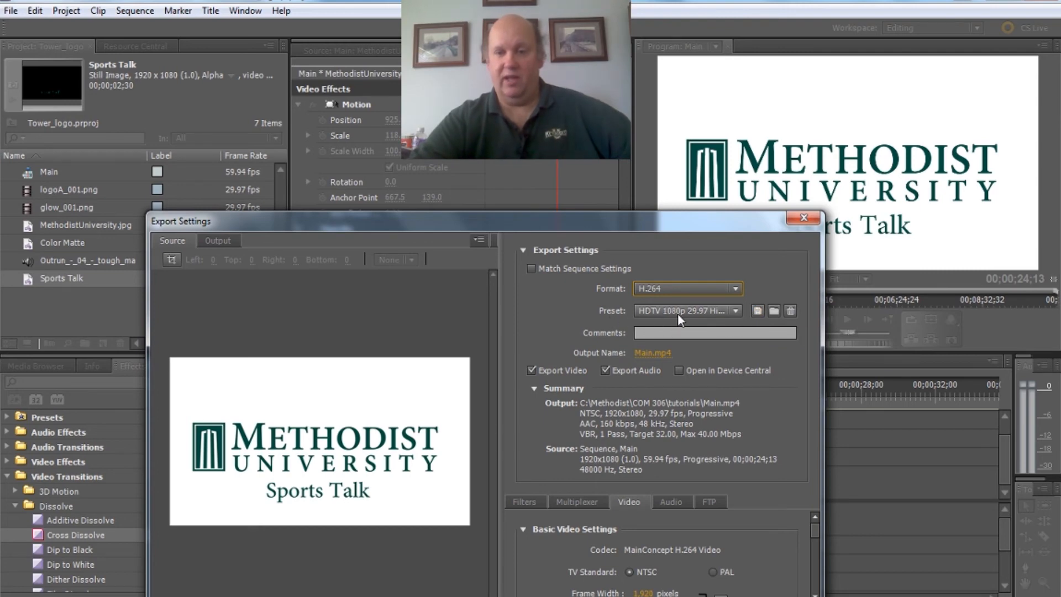
pyautogui.click(735, 311)
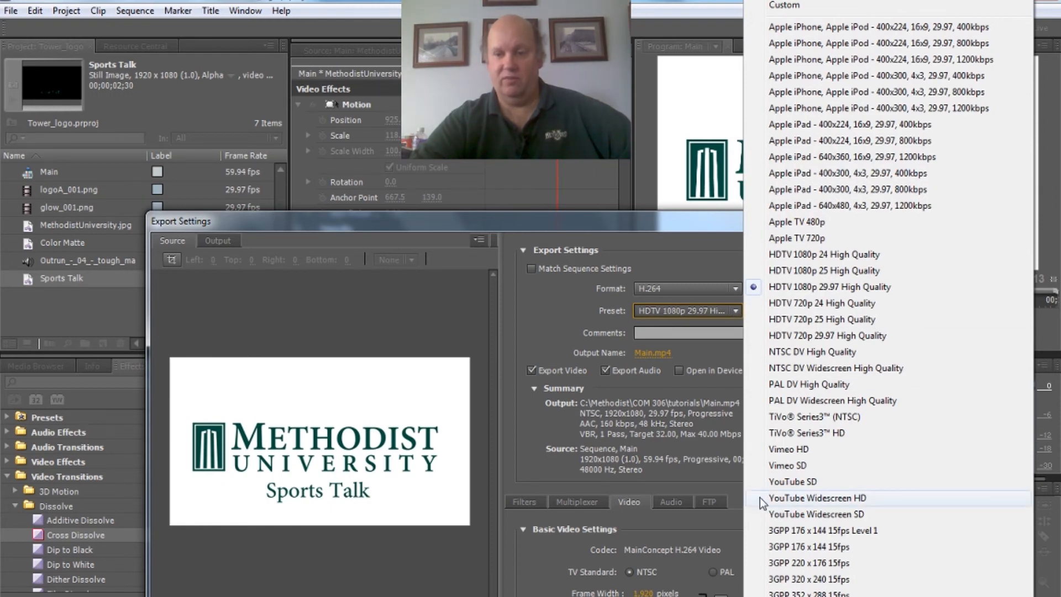
pyautogui.click(791, 287)
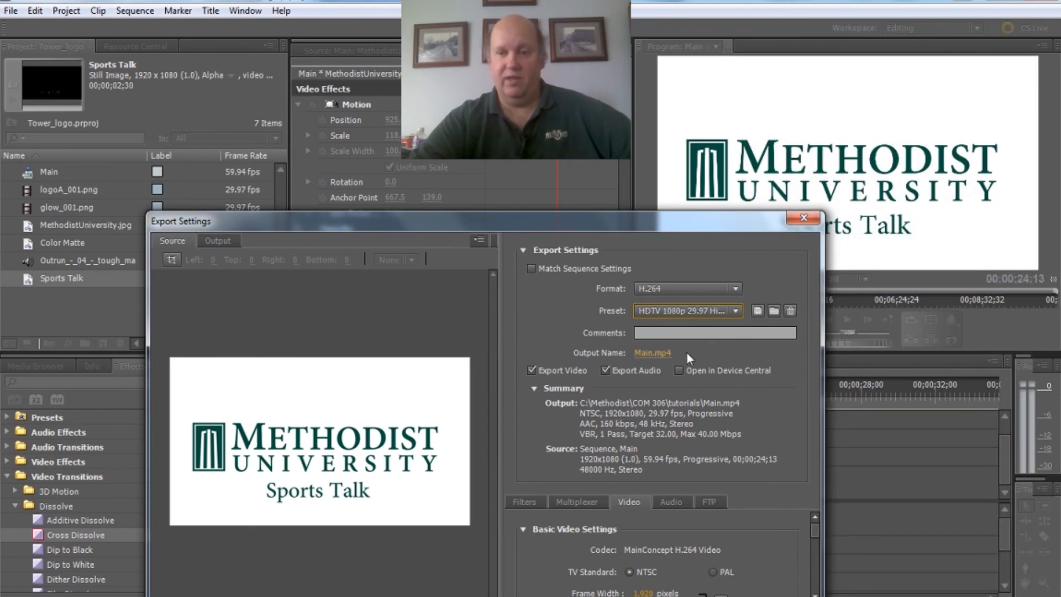
# Set the export's output file name to Finaltoweranimation in the tutorials folder
pyautogui.click(661, 353)
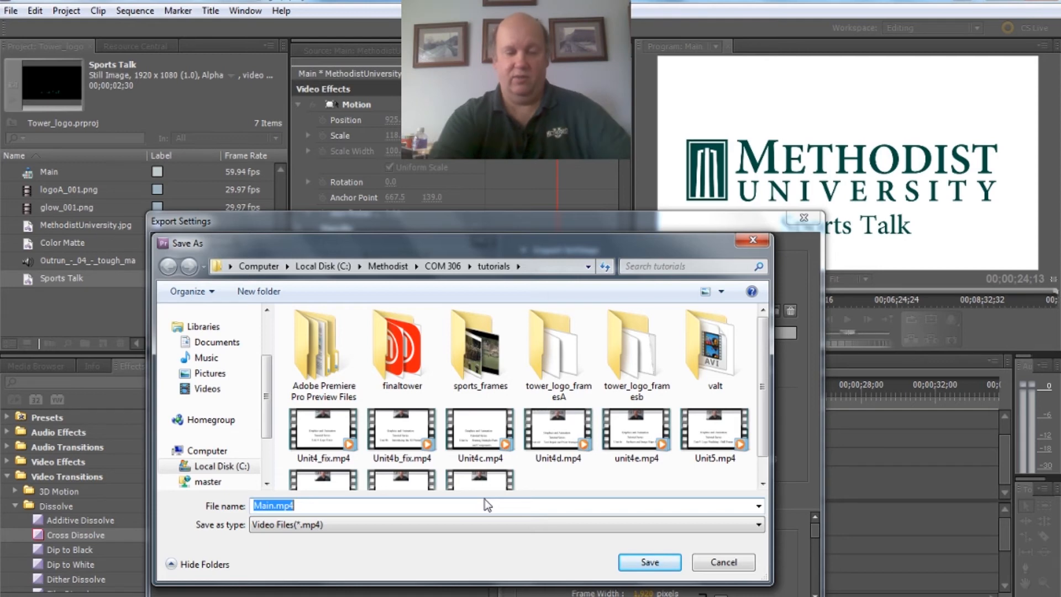
pyautogui.write('Finaltoweranimation')
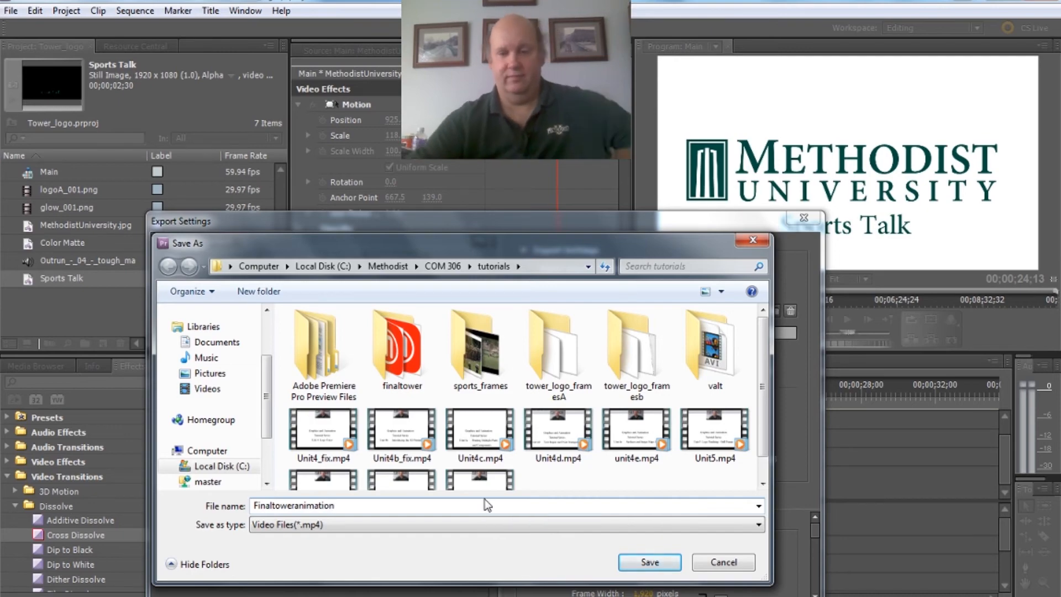
pyautogui.click(667, 561)
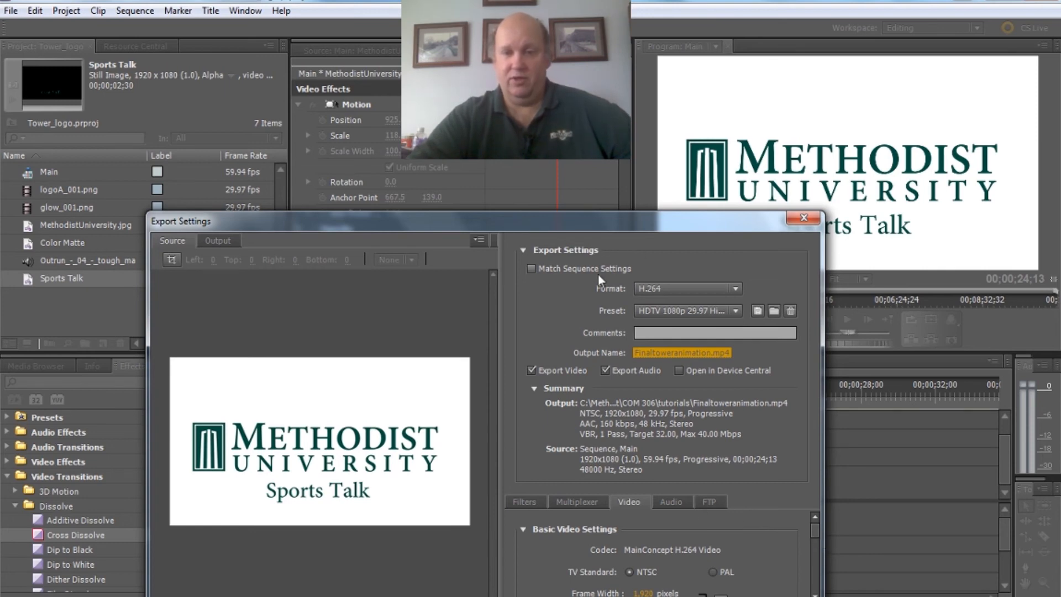
pyautogui.moveTo(543, 221); pyautogui.dragTo(544, 153)
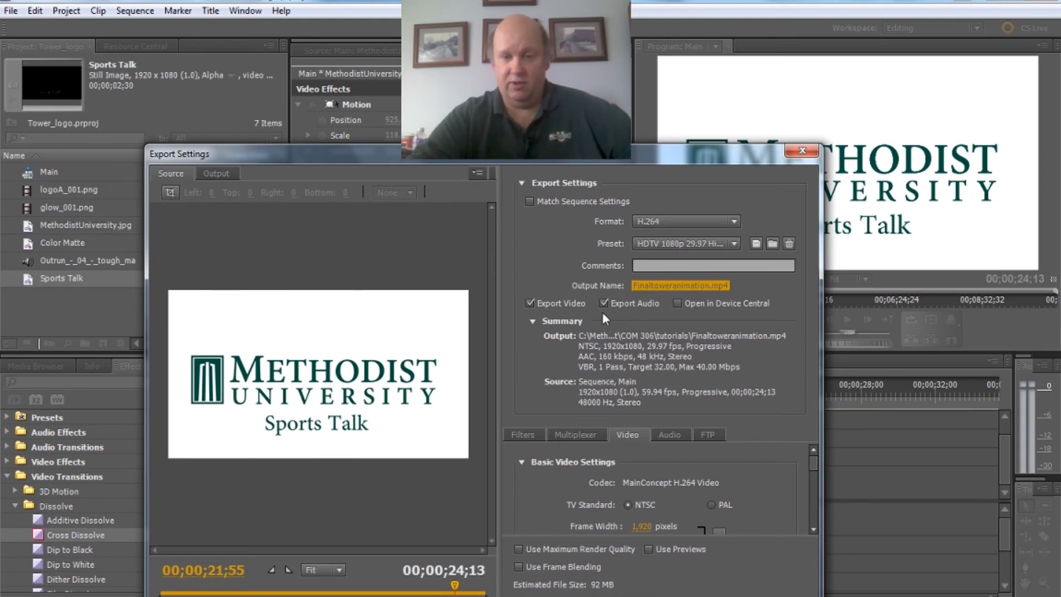
pyautogui.moveTo(812, 465)
pyautogui.mouseDown()
pyautogui.moveTo(816, 512)
pyautogui.moveTo(821, 450)
pyautogui.mouseUp()
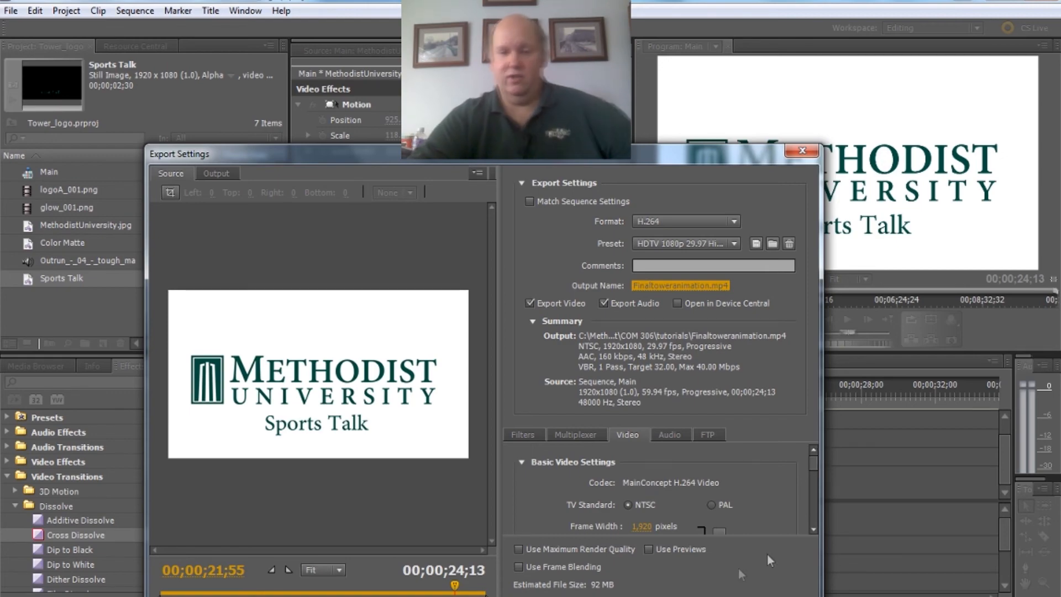